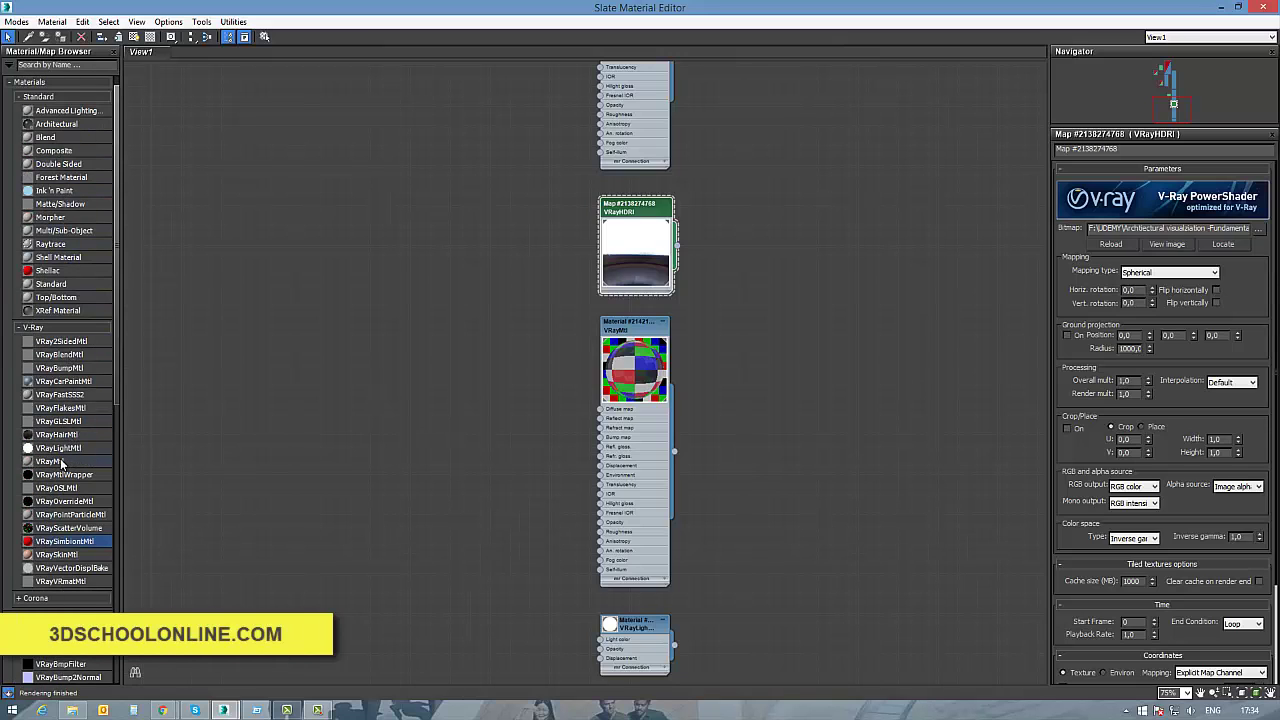
Step: Create a VRayMtl material and load the ConcreteNew0050_6_M.jpg bitmap as its diffuse map
{"action": "left_click_drag", "start_coordinate": [62, 464], "coordinate": [300, 408]}
{"action": "double_click", "coordinate": [305, 400]}
{"action": "left_click", "coordinate": [1145, 238]}
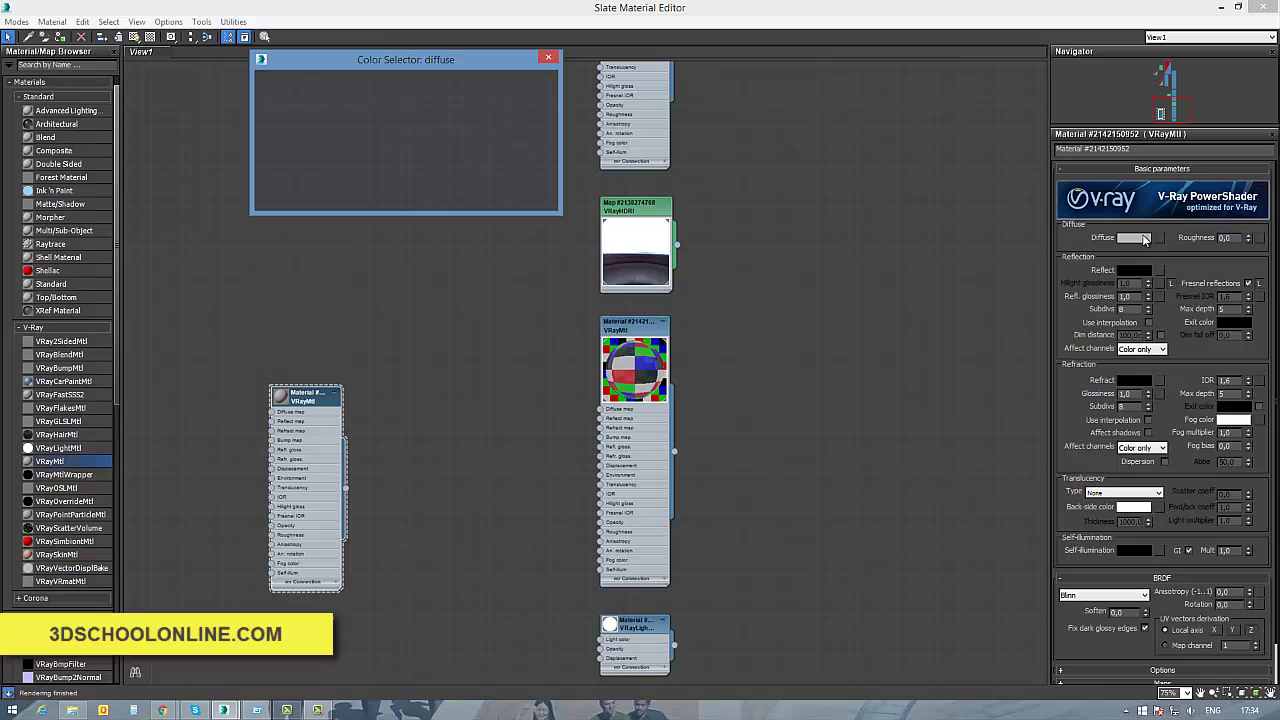
{"action": "left_click", "coordinate": [1160, 240]}
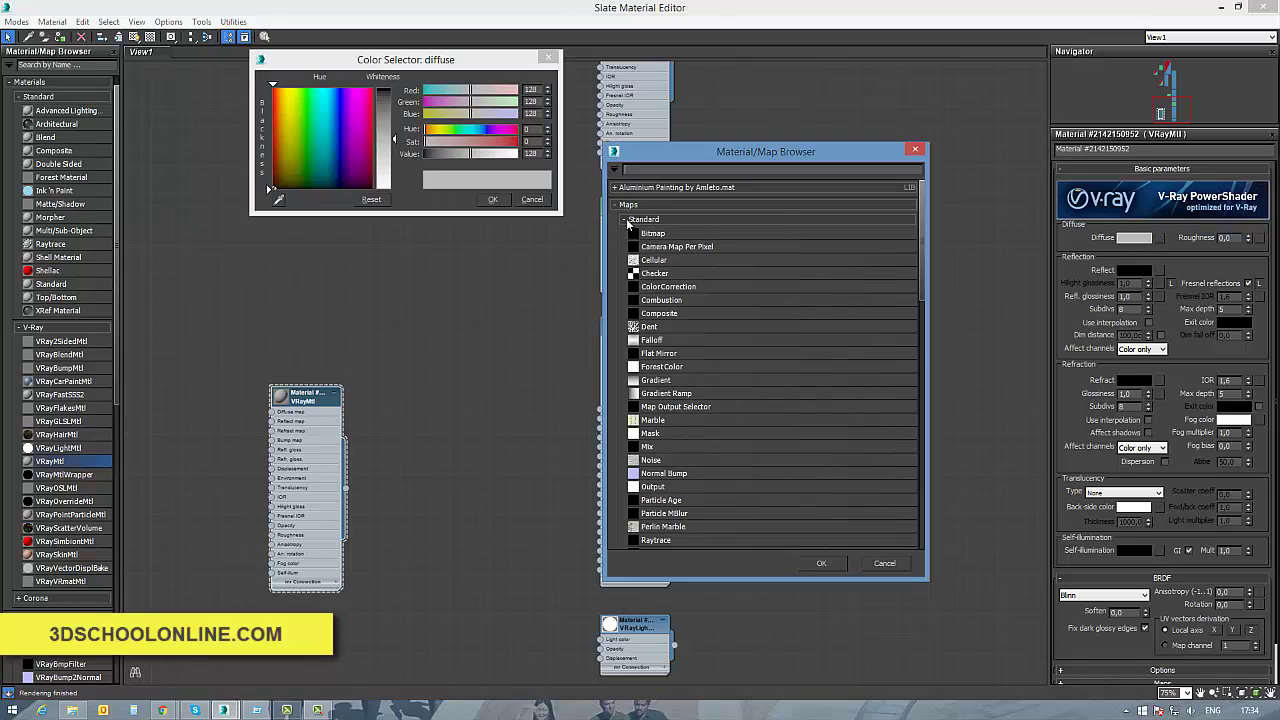
{"action": "double_click", "coordinate": [650, 233]}
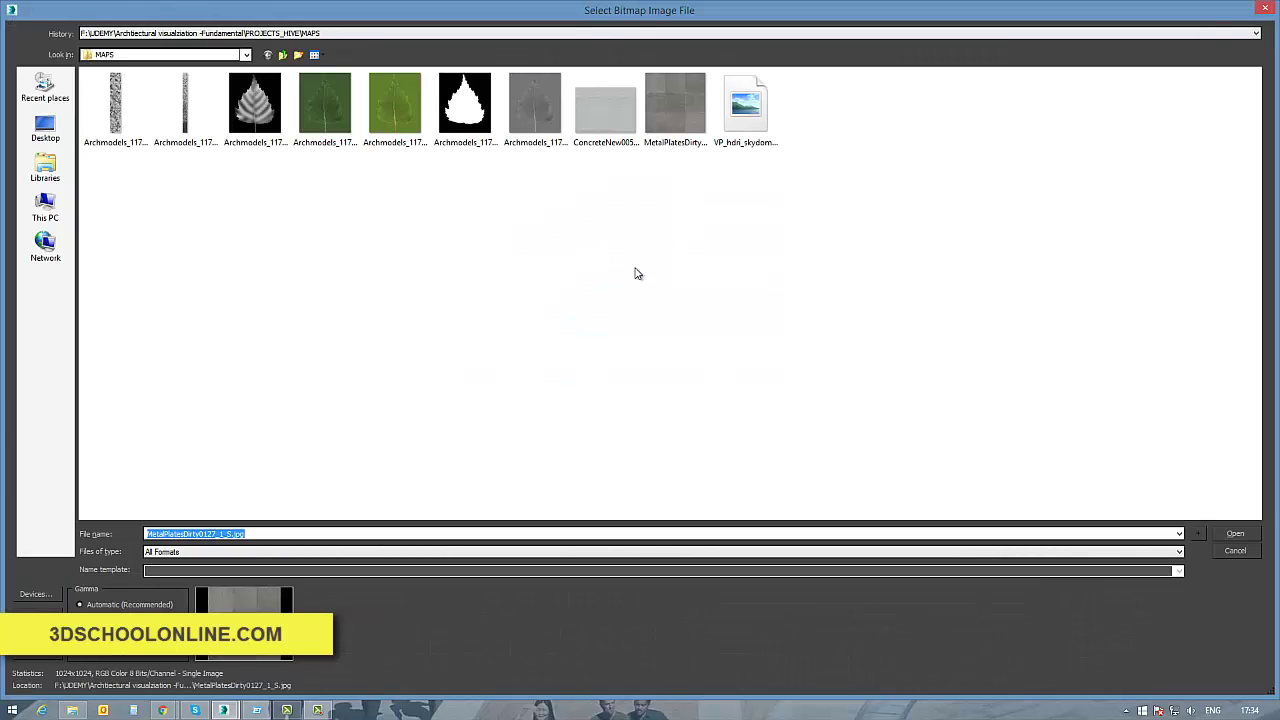
{"action": "double_click", "coordinate": [605, 108]}
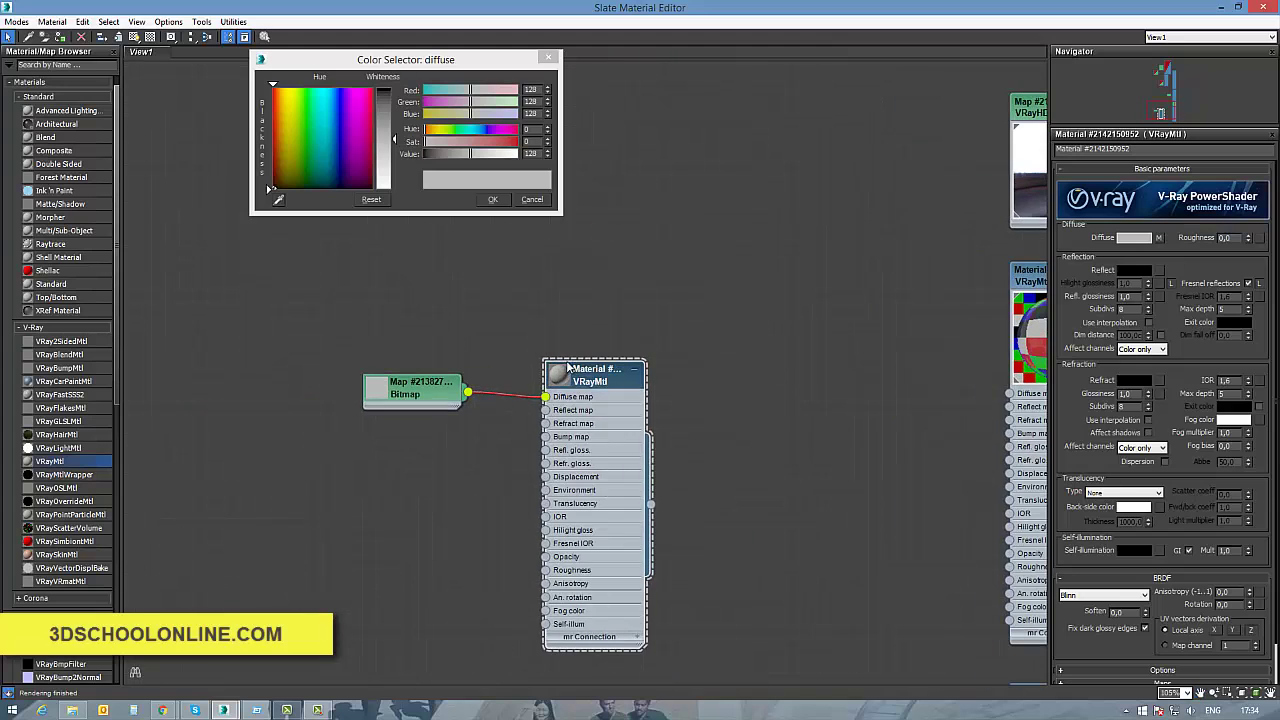
Step: Enlarge the new material's preview, space out its two nodes and turn on the checkered preview background
{"action": "double_click", "coordinate": [561, 372]}
{"action": "left_click_drag", "start_coordinate": [553, 383], "coordinate": [567, 312]}
{"action": "scroll", "coordinate": [449, 392], "scroll_direction": "up", "scroll_amount": 3}
{"action": "left_click_drag", "start_coordinate": [391, 391], "coordinate": [352, 374]}
{"action": "left_click_drag", "start_coordinate": [629, 290], "coordinate": [537, 290]}
{"action": "left_click", "coordinate": [150, 37]}
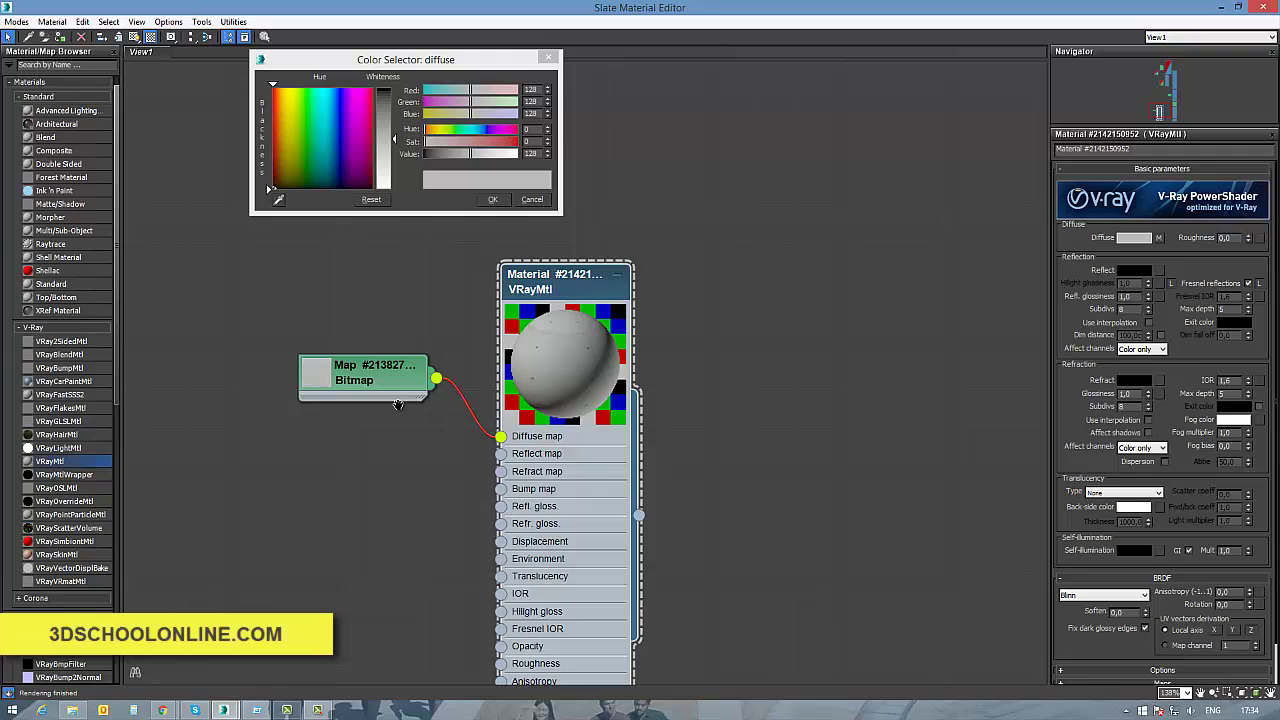
Step: Wire the concrete bitmap into the material's Reflect, Bump and Refl. gloss. inputs and spread the nodes apart
{"action": "scroll", "coordinate": [390, 390], "scroll_direction": "up", "scroll_amount": 2}
{"action": "left_click_drag", "start_coordinate": [380, 369], "coordinate": [459, 462]}
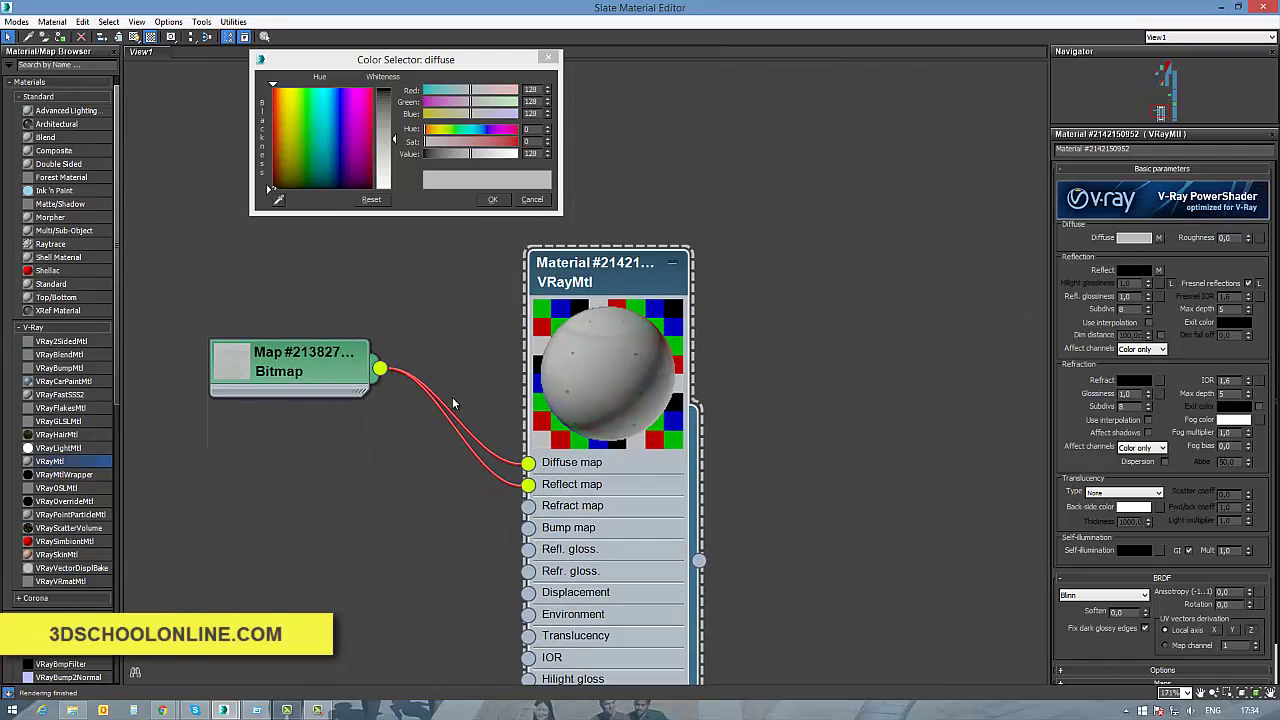
{"action": "left_click_drag", "start_coordinate": [381, 369], "coordinate": [520, 543]}
{"action": "left_click_drag", "start_coordinate": [381, 369], "coordinate": [528, 527]}
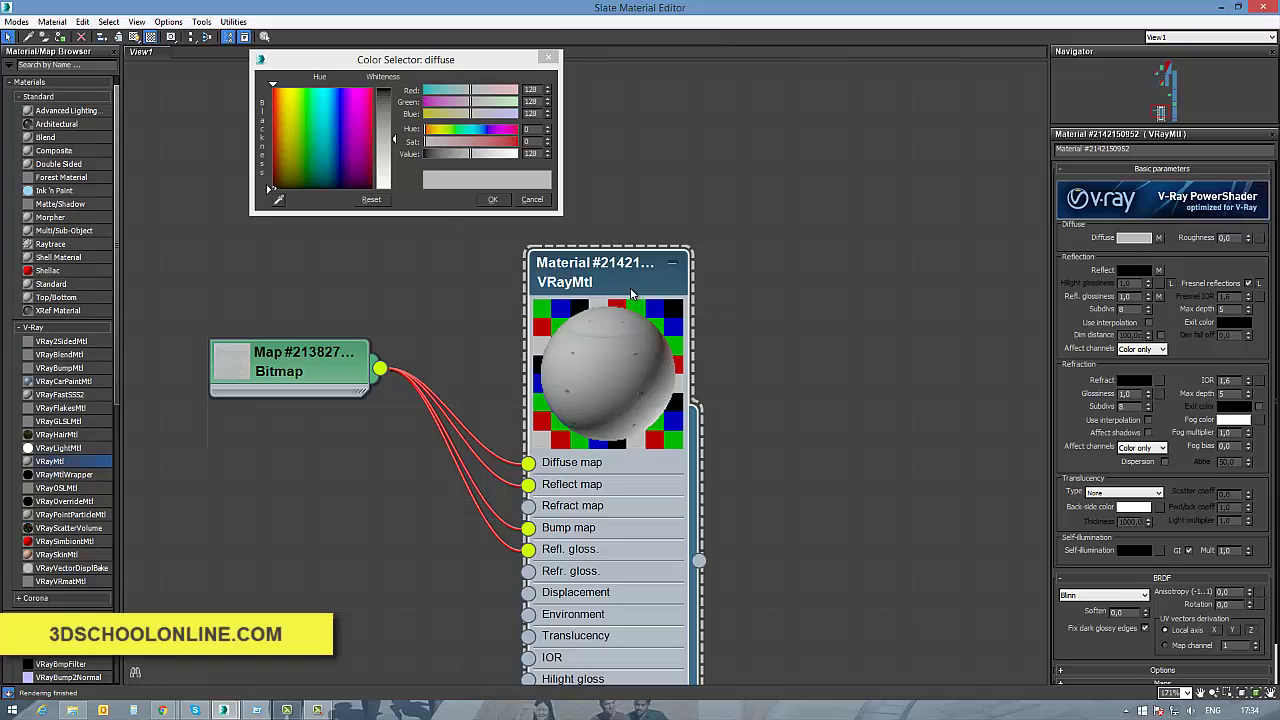
{"action": "left_click_drag", "start_coordinate": [631, 293], "coordinate": [676, 293]}
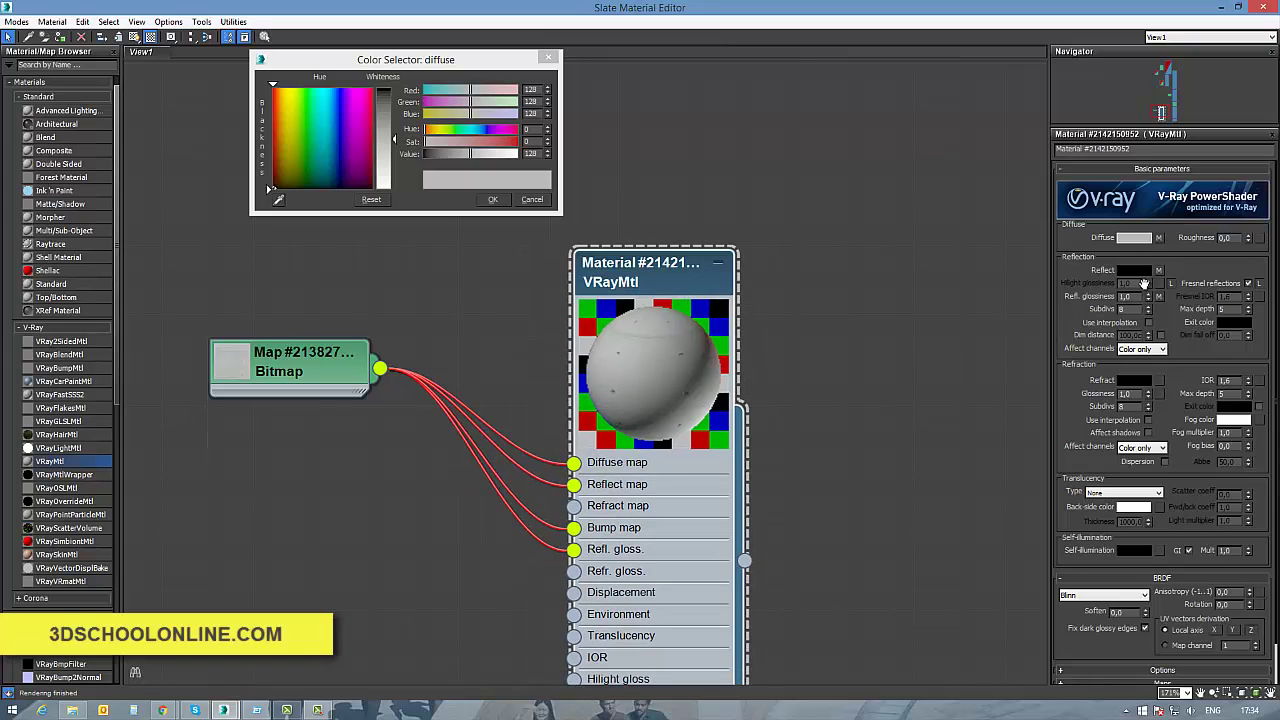
Step: Set the concrete material's RGlossiness map amount to 70
{"action": "scroll", "coordinate": [1148, 300], "scroll_direction": "down", "scroll_amount": 1}
{"action": "left_click", "coordinate": [1148, 641]}
{"action": "scroll", "coordinate": [1120, 560], "scroll_direction": "down", "scroll_amount": 5}
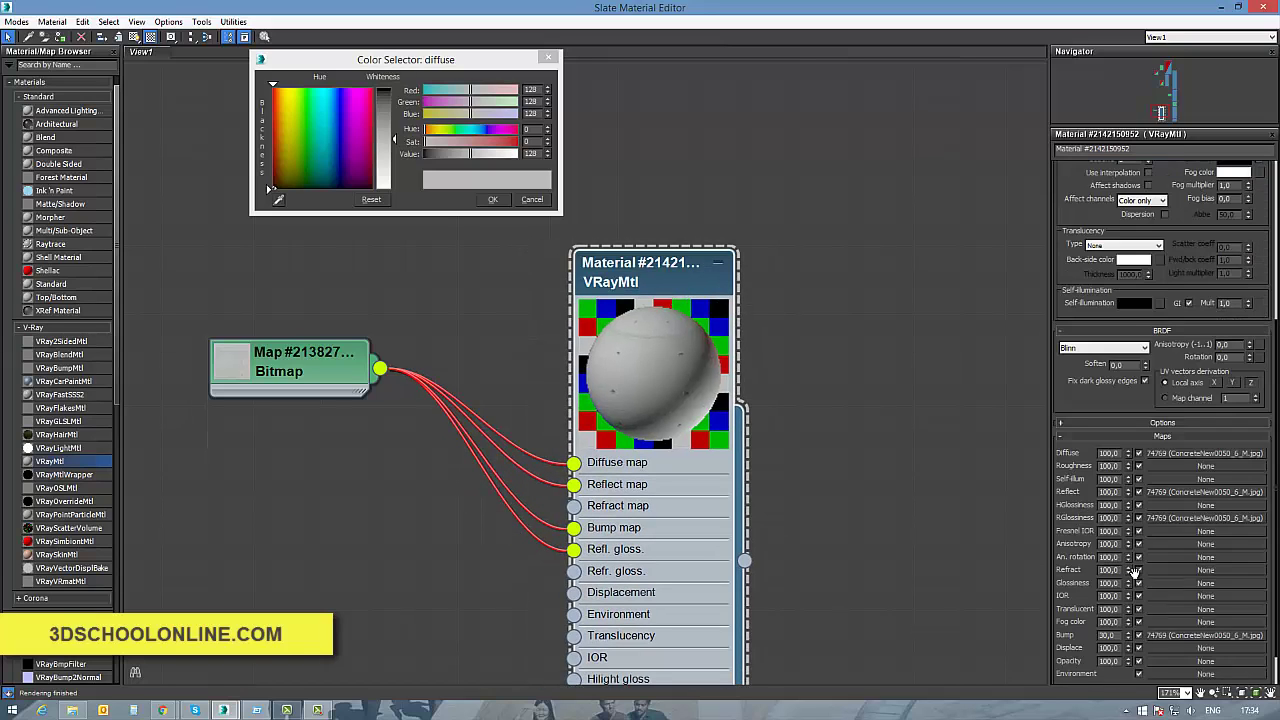
{"action": "left_click", "coordinate": [1128, 478]}
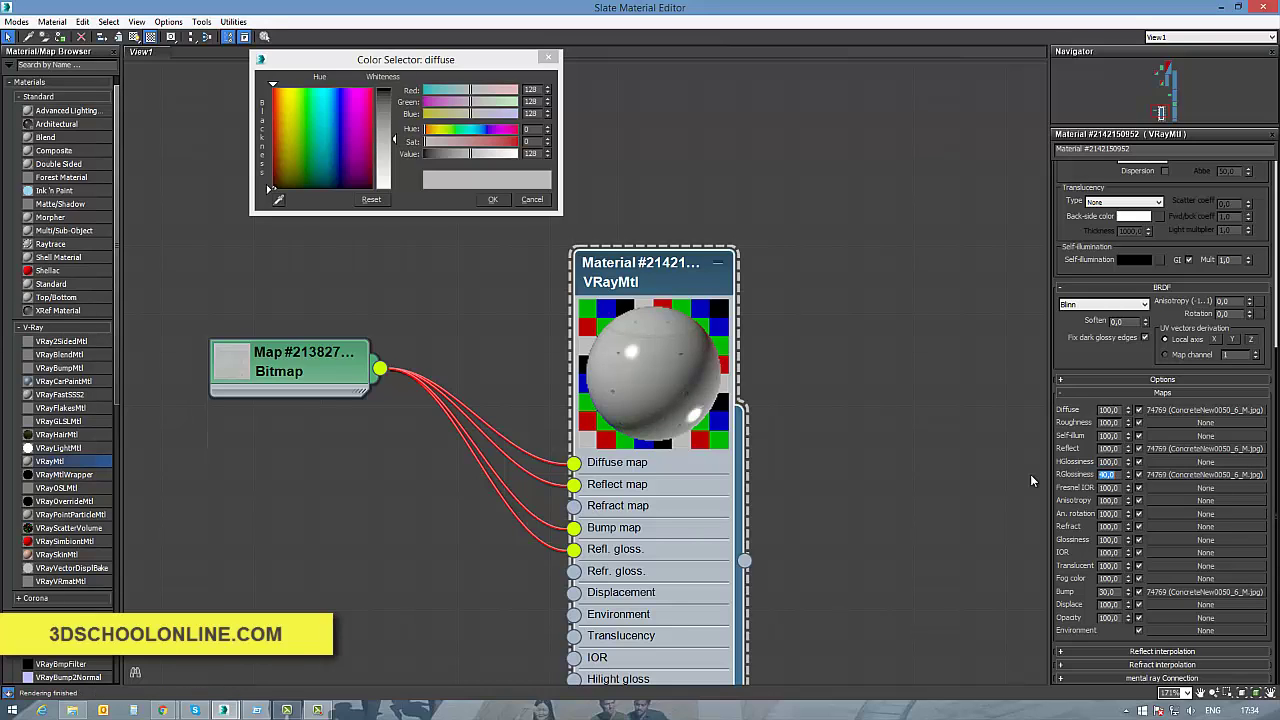
{"action": "double_click", "coordinate": [1108, 474]}
{"action": "middle_click_drag", "start_coordinate": [934, 466], "coordinate": [973, 383]}
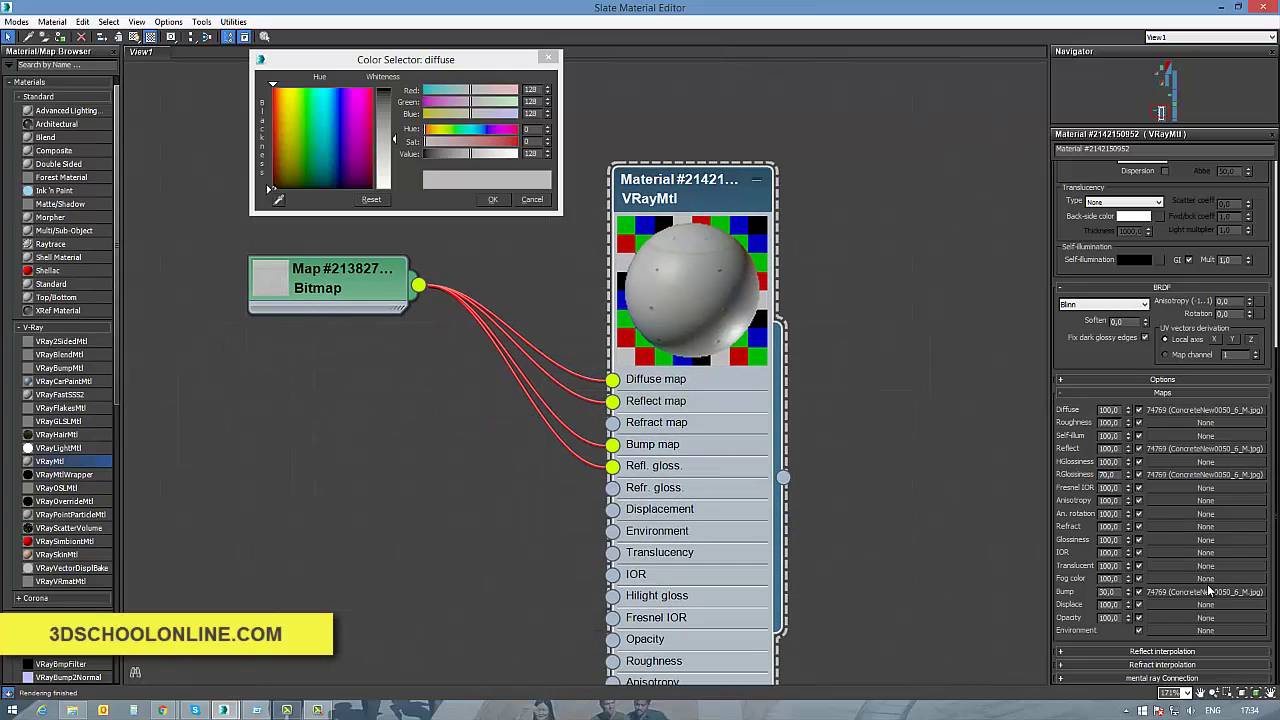
Step: Set the concrete material's Bump map amount to 80
{"action": "left_click_drag", "start_coordinate": [1043, 590], "coordinate": [917, 581]}
{"action": "type", "text": "80"}
{"action": "key", "text": "Return"}
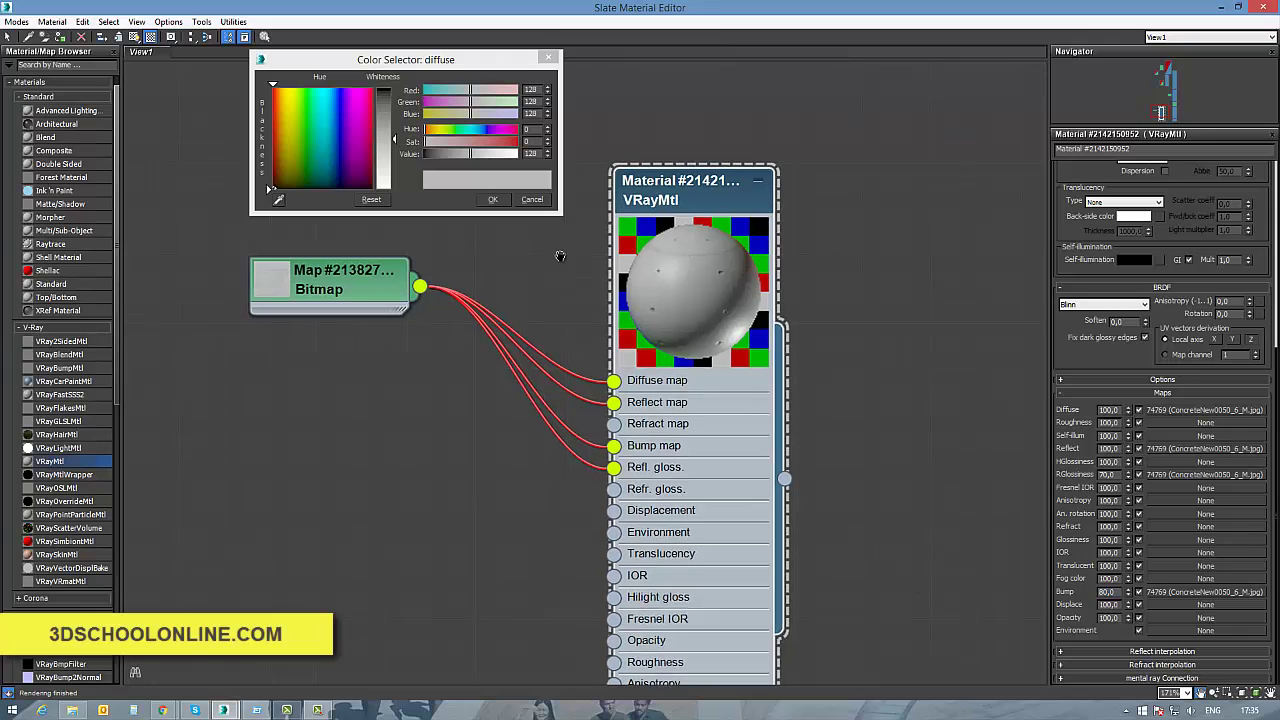
Step: Assign the concrete material to the purple planter box Box005 and close the material editor
{"action": "middle_click_drag", "start_coordinate": [701, 194], "coordinate": [723, 233]}
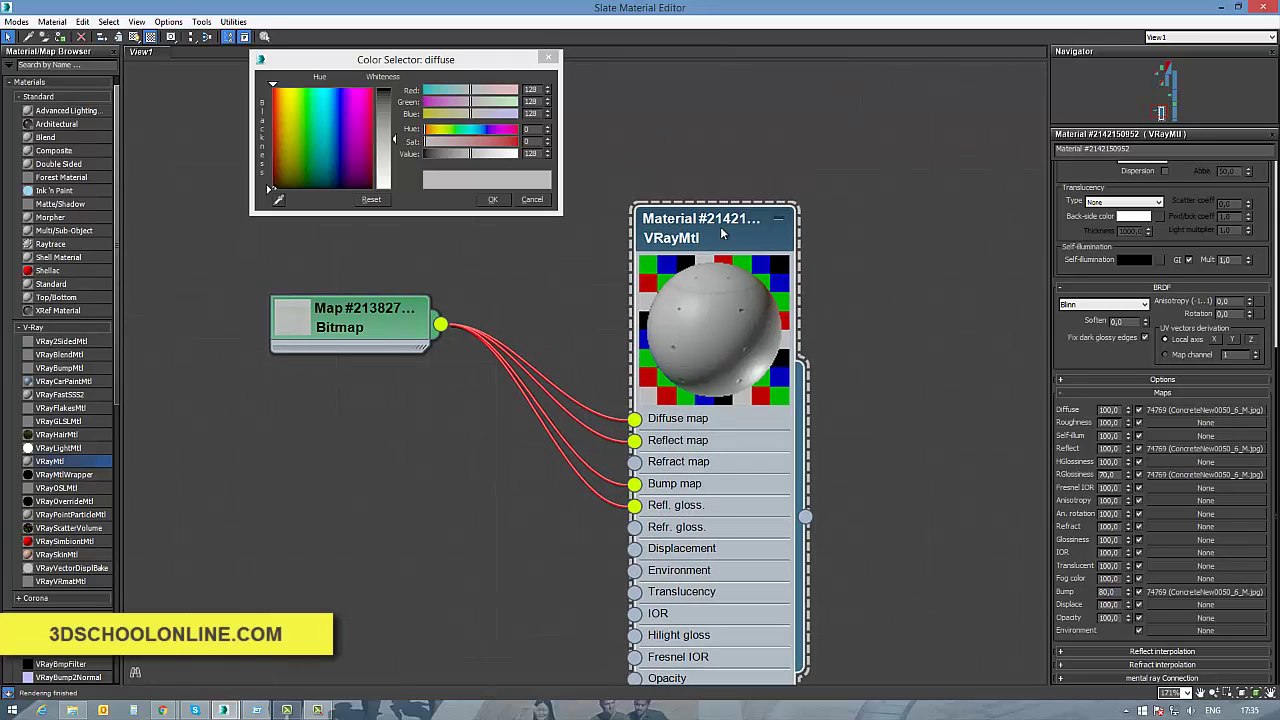
{"action": "double_click", "coordinate": [724, 12]}
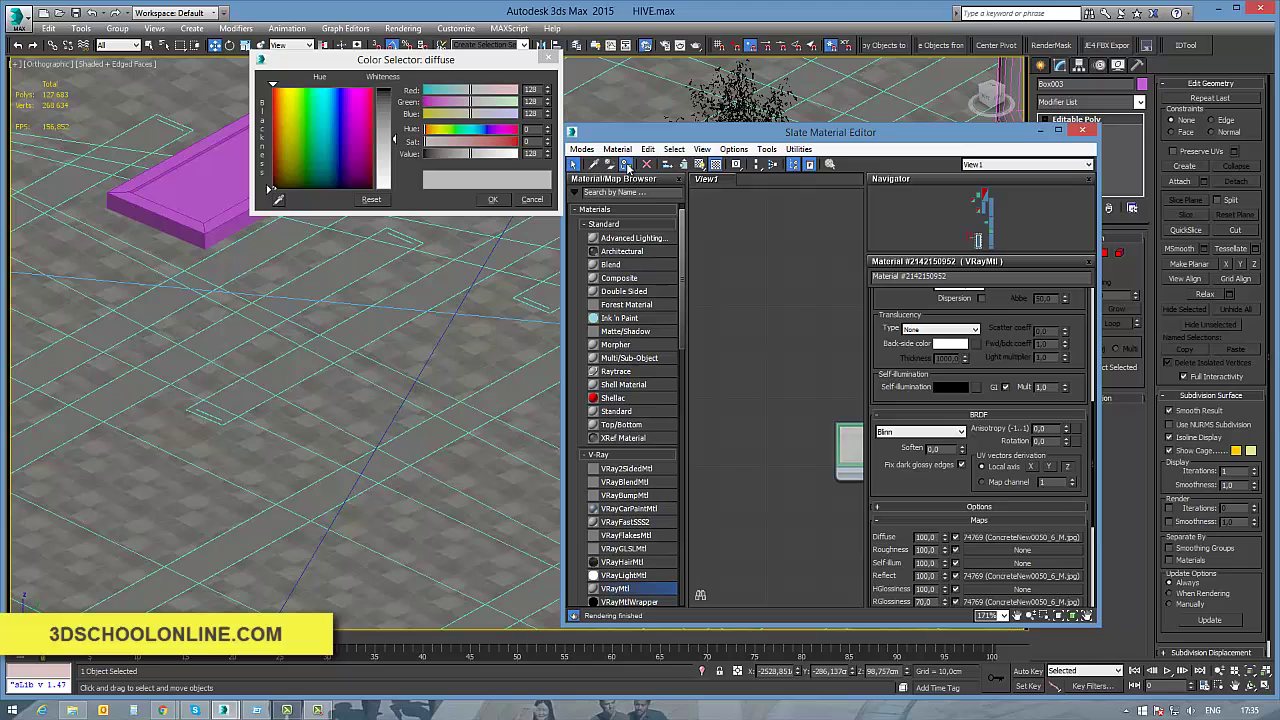
{"action": "left_click", "coordinate": [194, 216]}
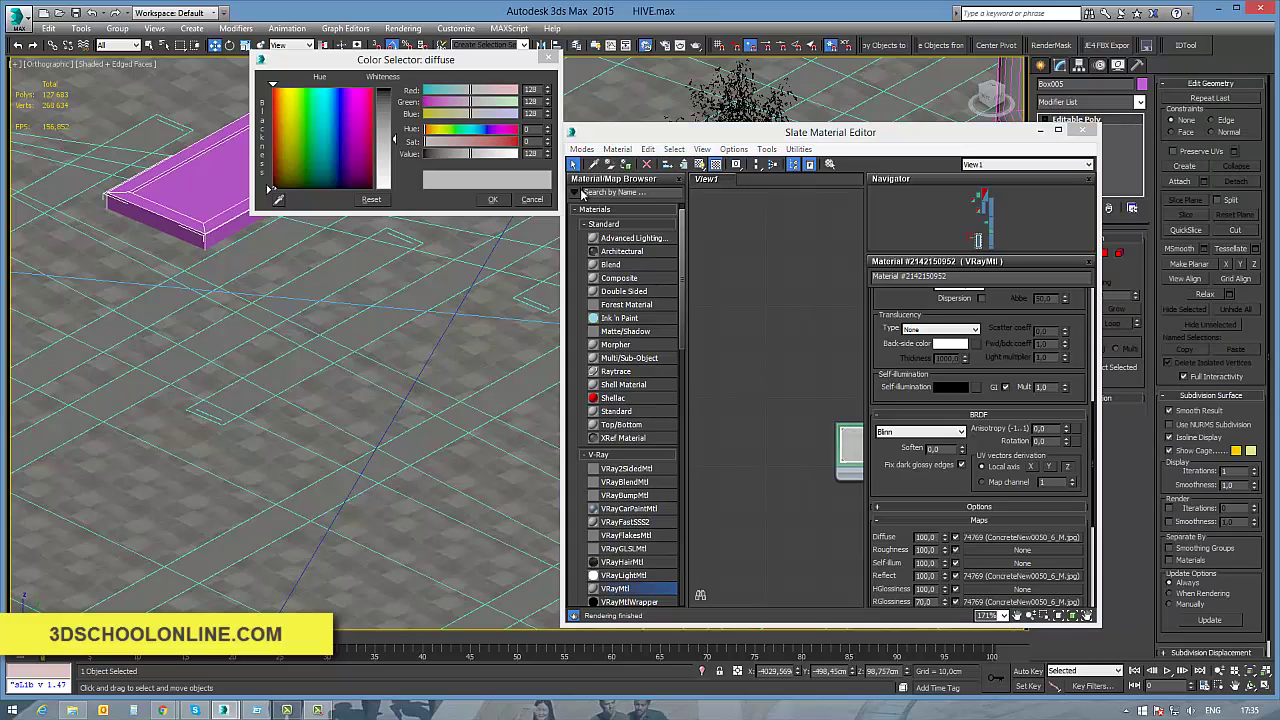
{"action": "left_click", "coordinate": [626, 165]}
{"action": "left_click", "coordinate": [1087, 132]}
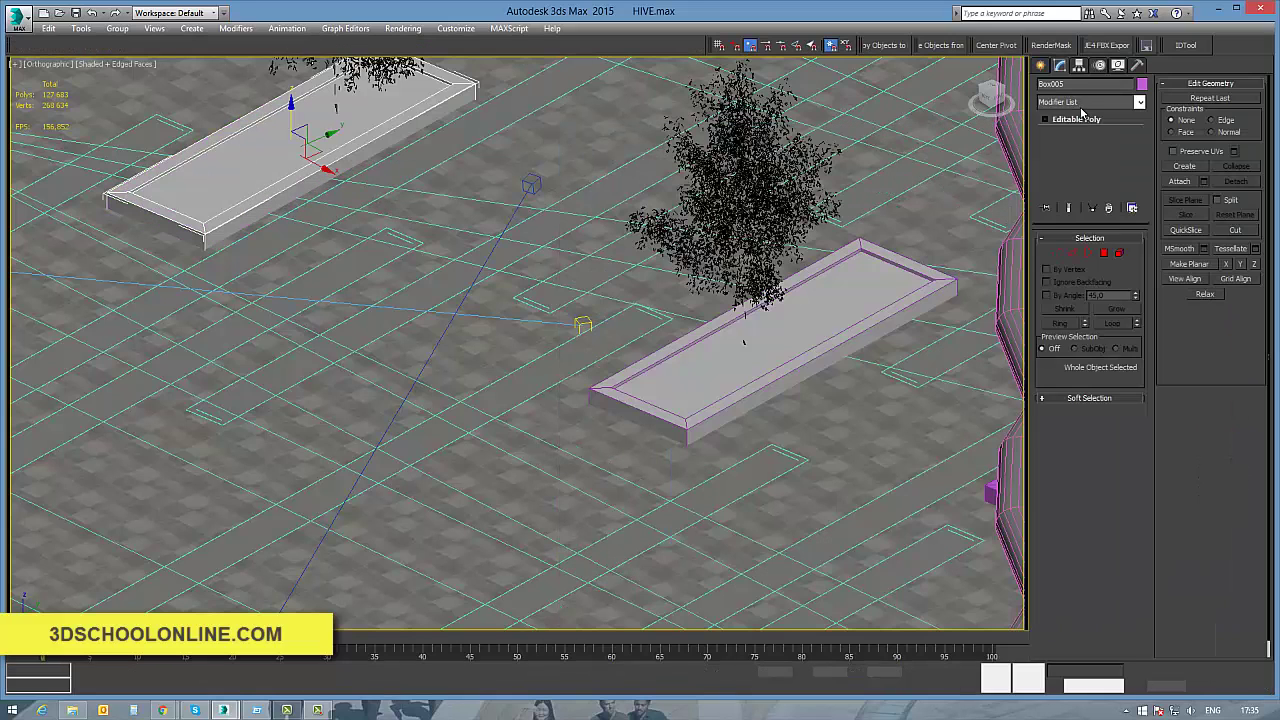
Step: Add a UVW Map modifier to the planter and set its mapping type to Box
{"action": "left_click", "coordinate": [1078, 104]}
{"action": "key", "text": "u"}
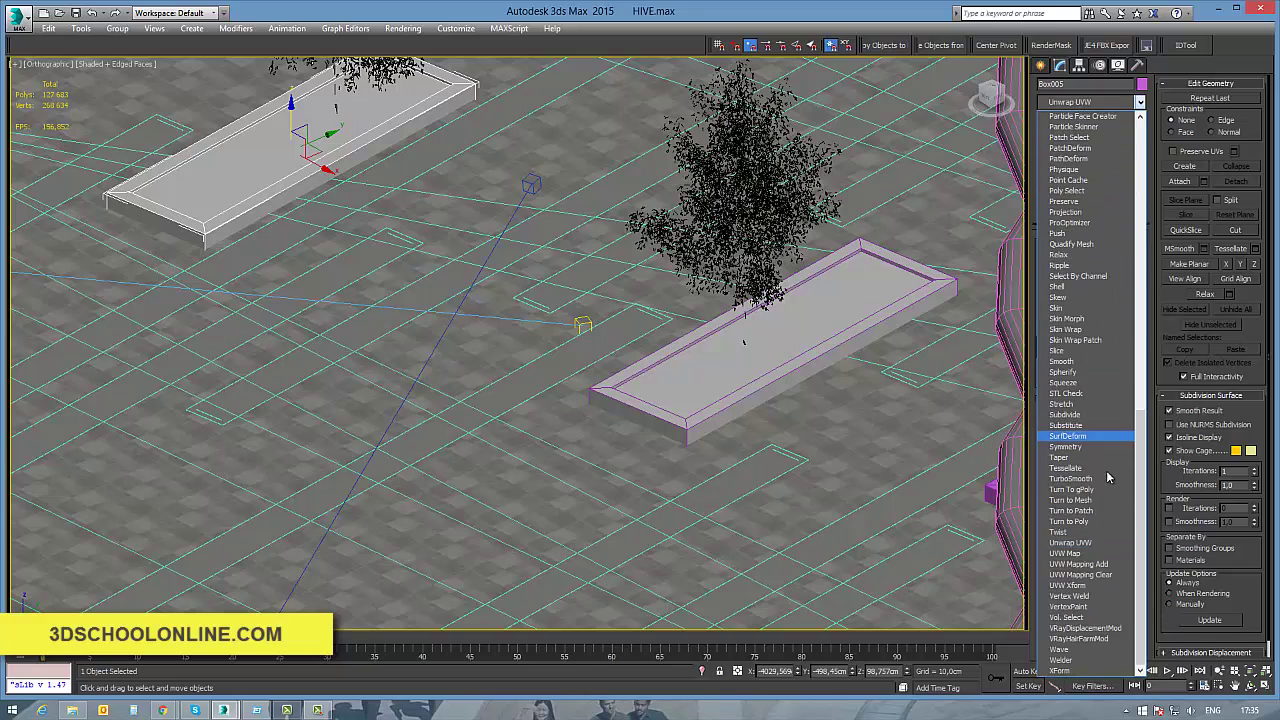
{"action": "left_click", "coordinate": [1066, 553]}
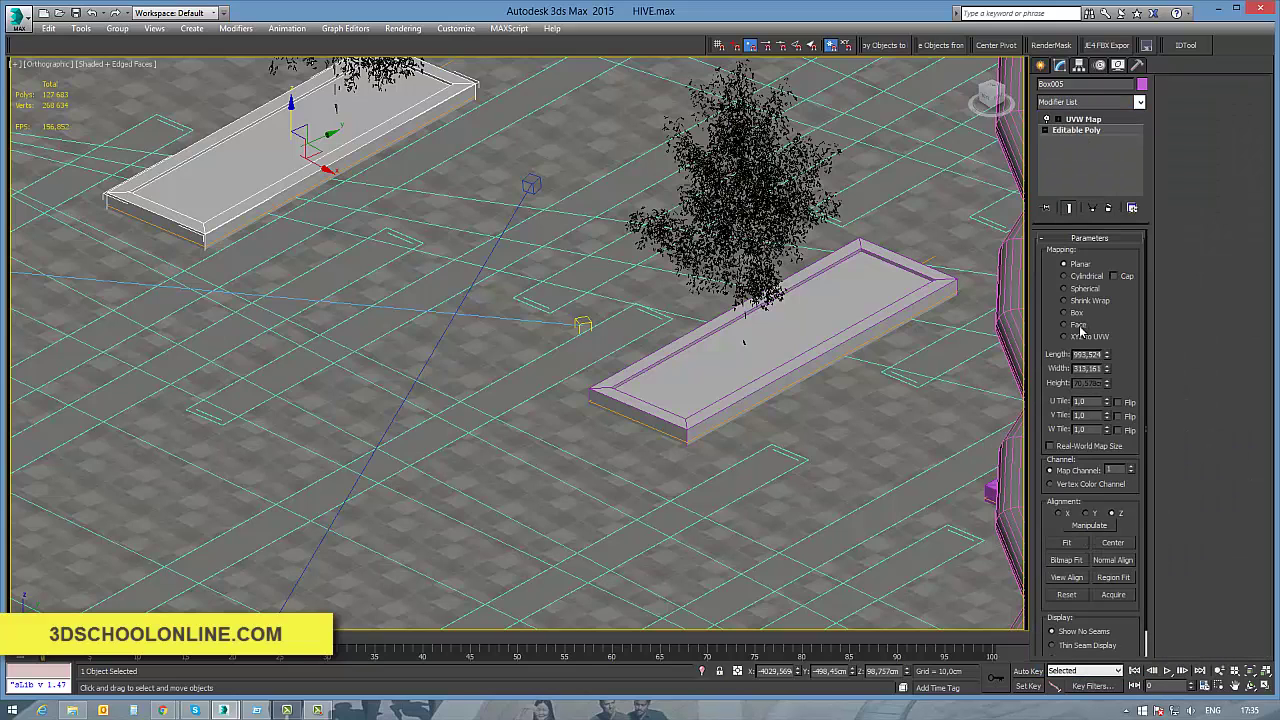
{"action": "left_click", "coordinate": [1077, 313]}
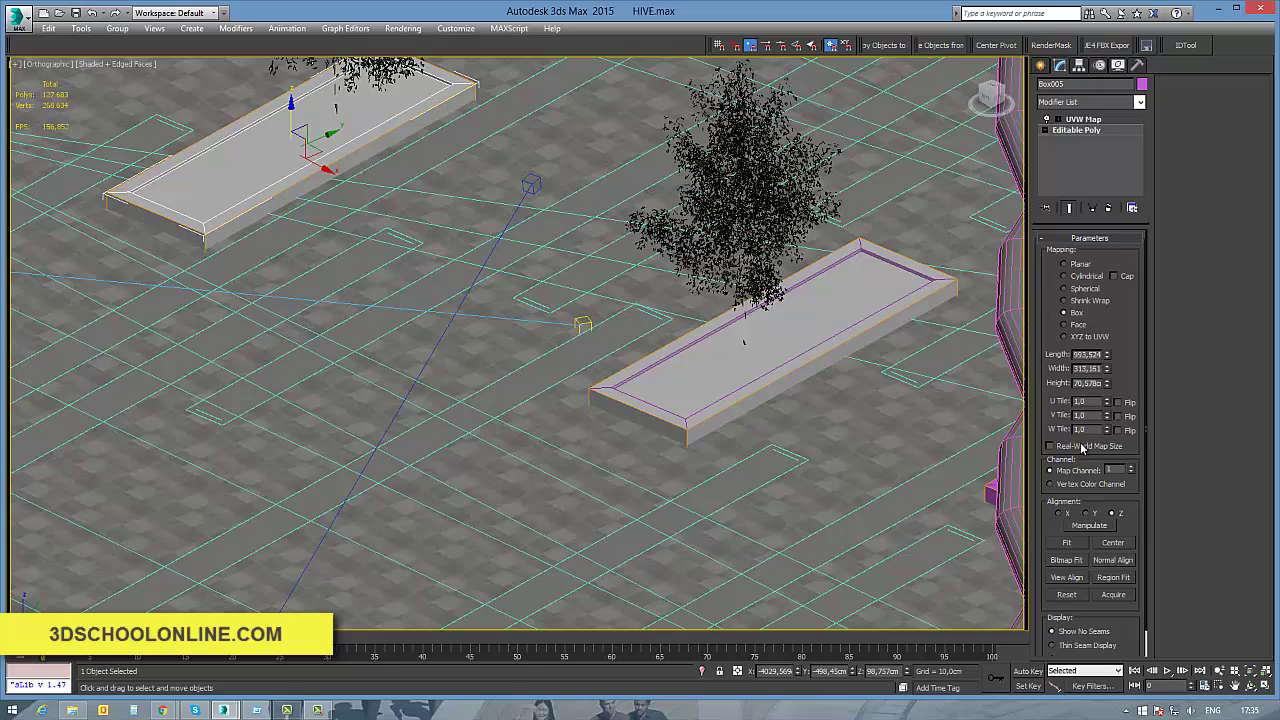
Step: Try a UVW mapping size of 200 cm for length, width and height on the planter
{"action": "double_click", "coordinate": [1085, 354]}
{"action": "type", "text": "200"}
{"action": "key", "text": "Tab"}
{"action": "type", "text": "200"}
{"action": "key", "text": "Tab"}
{"action": "type", "text": "2"}
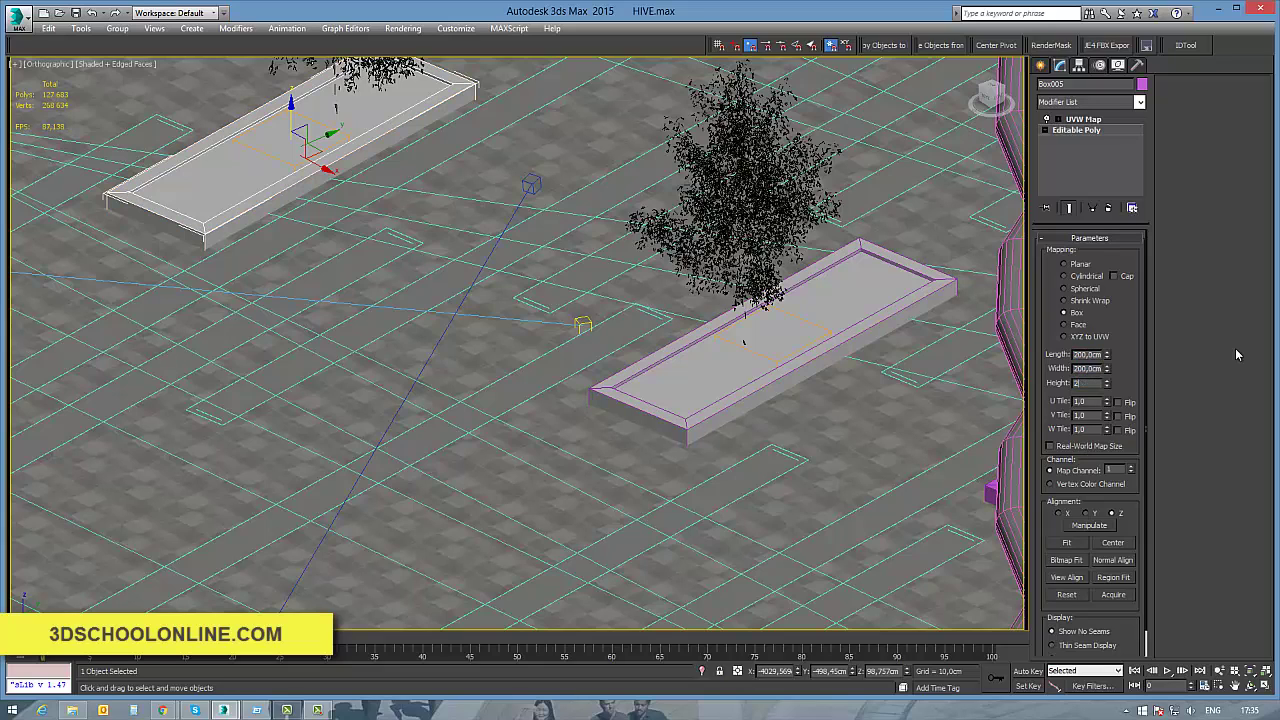
{"action": "type", "text": "00"}
{"action": "key", "text": "Tab"}
Step: Show the concrete material's texture in the viewport and bring the textured planter into close view
{"action": "left_click", "coordinate": [645, 45]}
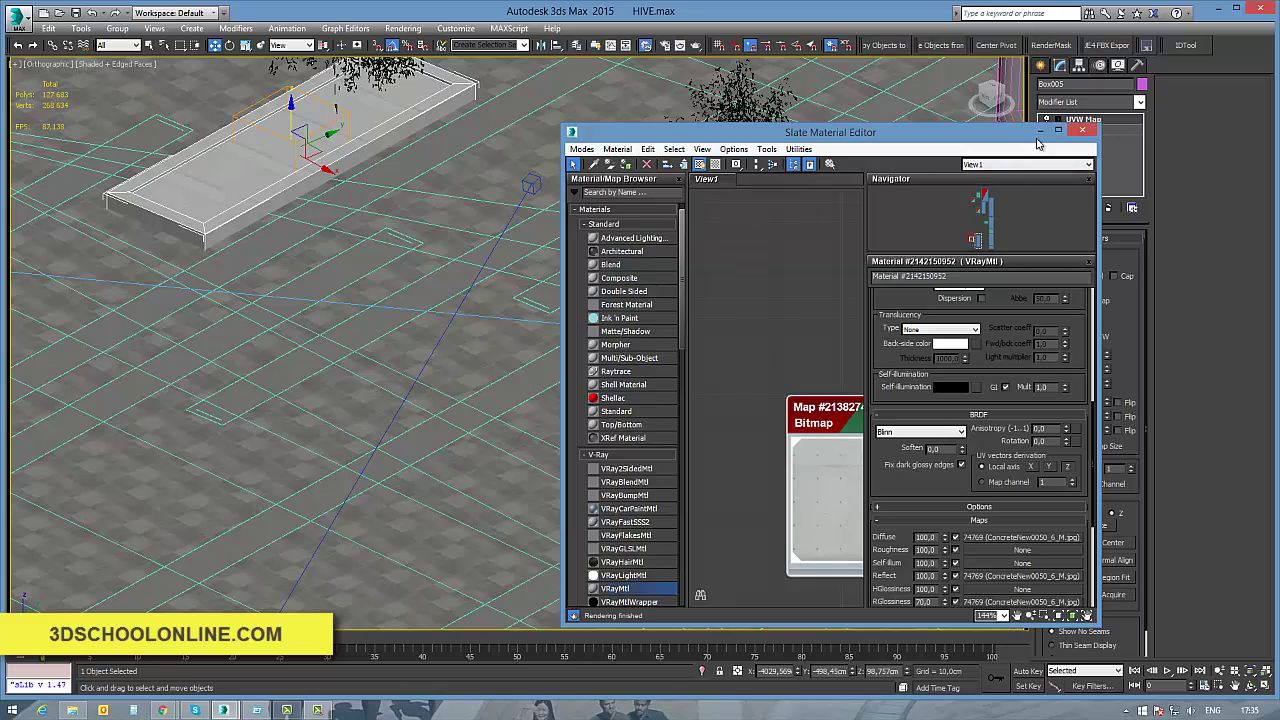
{"action": "left_click", "coordinate": [1082, 131]}
{"action": "scroll", "coordinate": [880, 326], "scroll_direction": "up", "scroll_amount": 6}
{"action": "middle_click_drag", "start_coordinate": [743, 391], "coordinate": [646, 397]}
Step: Try a UVW mapping size of 2000 cm for length, width and height on the planter
{"action": "type", "text": "2000"}
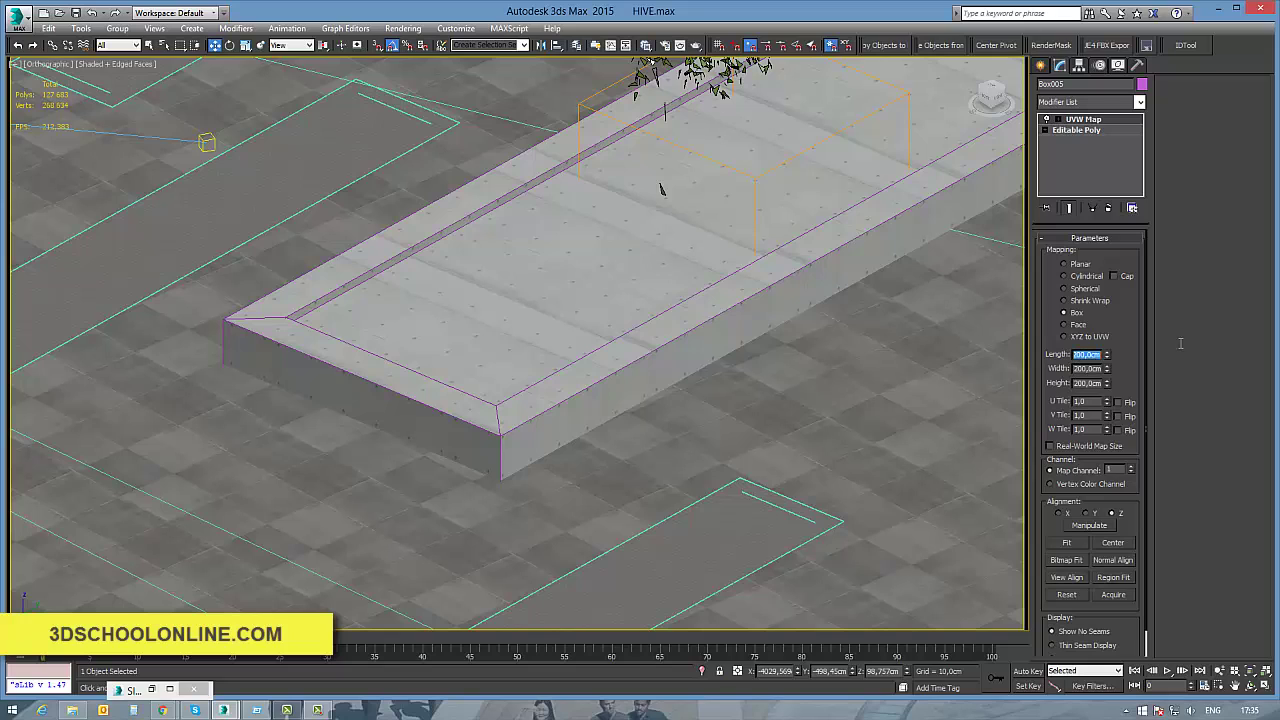
{"action": "key", "text": "Tab"}
{"action": "type", "text": "2000"}
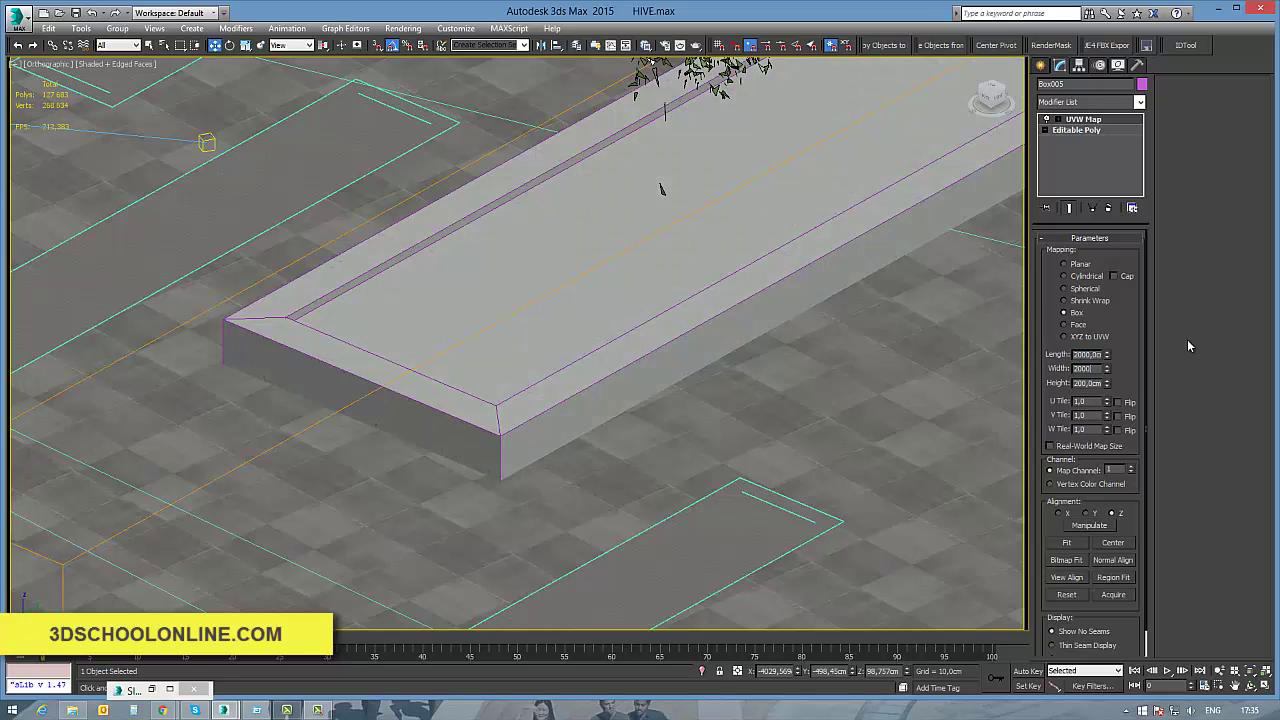
{"action": "key", "text": "Tab"}
{"action": "type", "text": "2000"}
{"action": "key", "text": "Tab"}
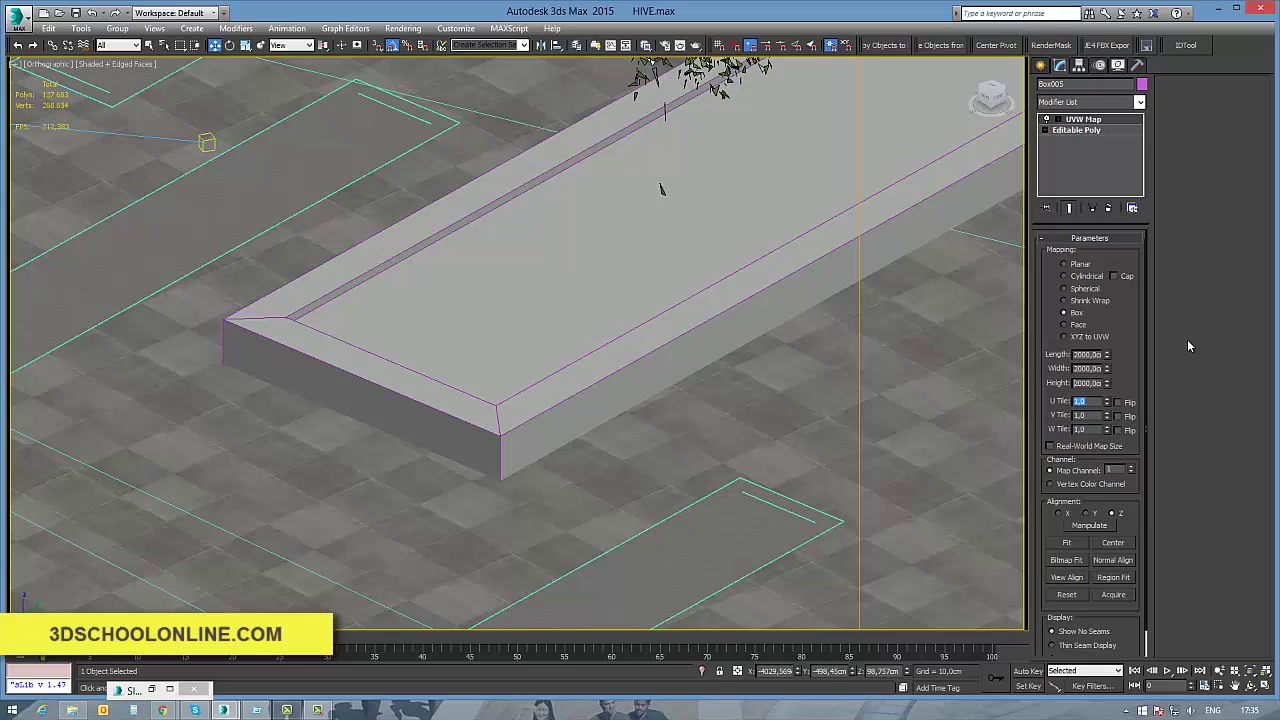
Step: Set the planter's UVW mapping length, width and height to 450 cm
{"action": "left_click", "coordinate": [1073, 356]}
{"action": "double_click", "coordinate": [1075, 356]}
{"action": "key", "text": "Tab"}
{"action": "type", "text": "450"}
{"action": "key", "text": "Tab"}
{"action": "type", "text": "450"}
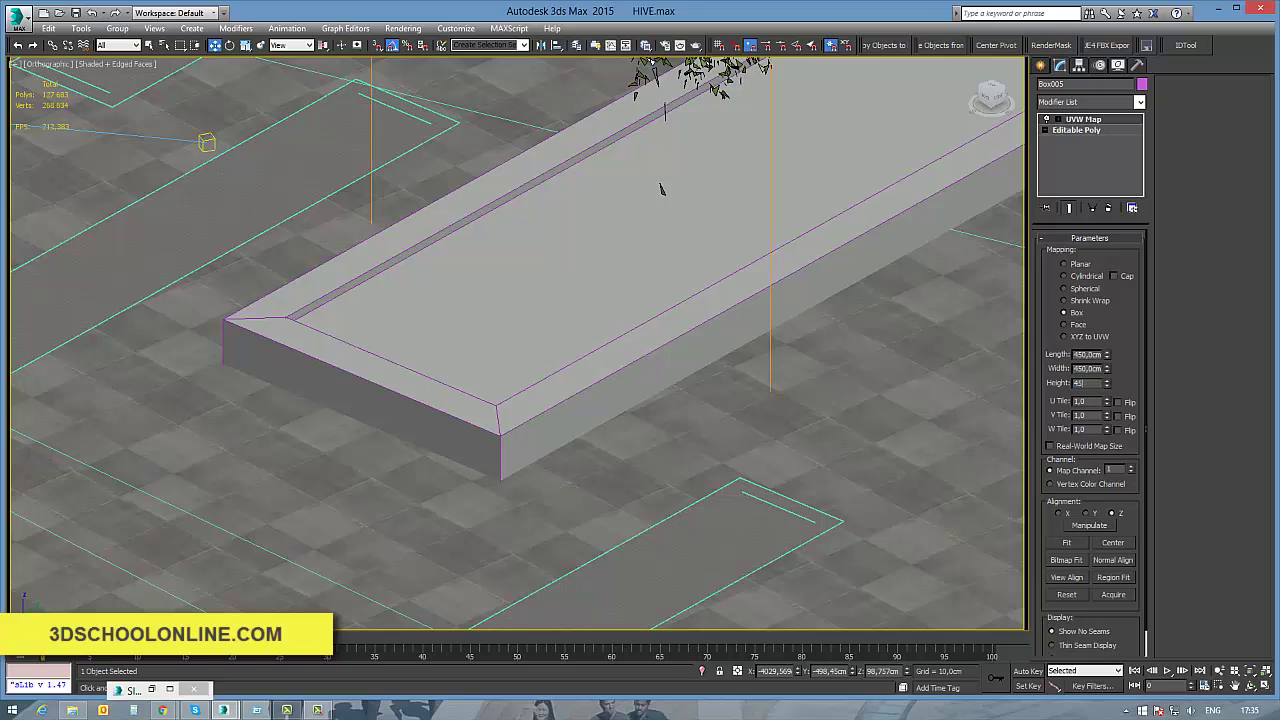
{"action": "key", "text": "Tab"}
Step: Redisplay the concrete bitmap in the viewport and check the texture's scale on the planters
{"action": "middle_click_drag", "start_coordinate": [989, 314], "coordinate": [943, 294]}
{"action": "key", "text": "m"}
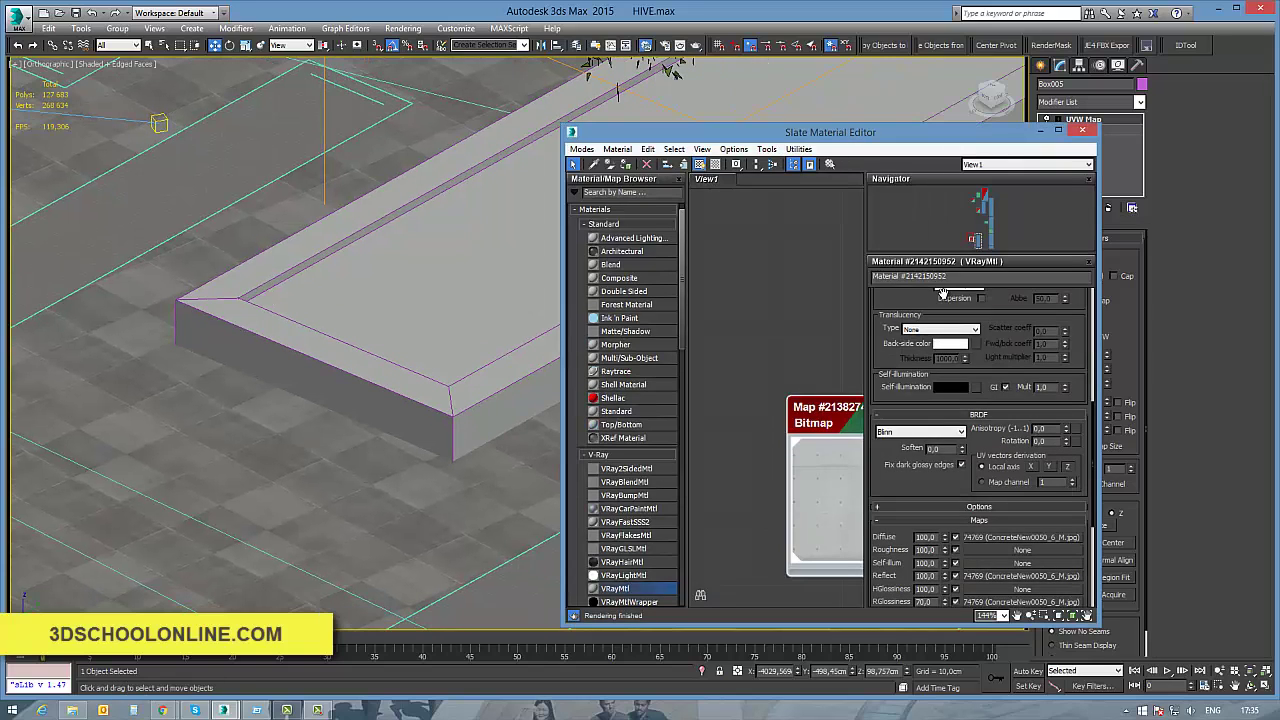
{"action": "double_click", "coordinate": [829, 429]}
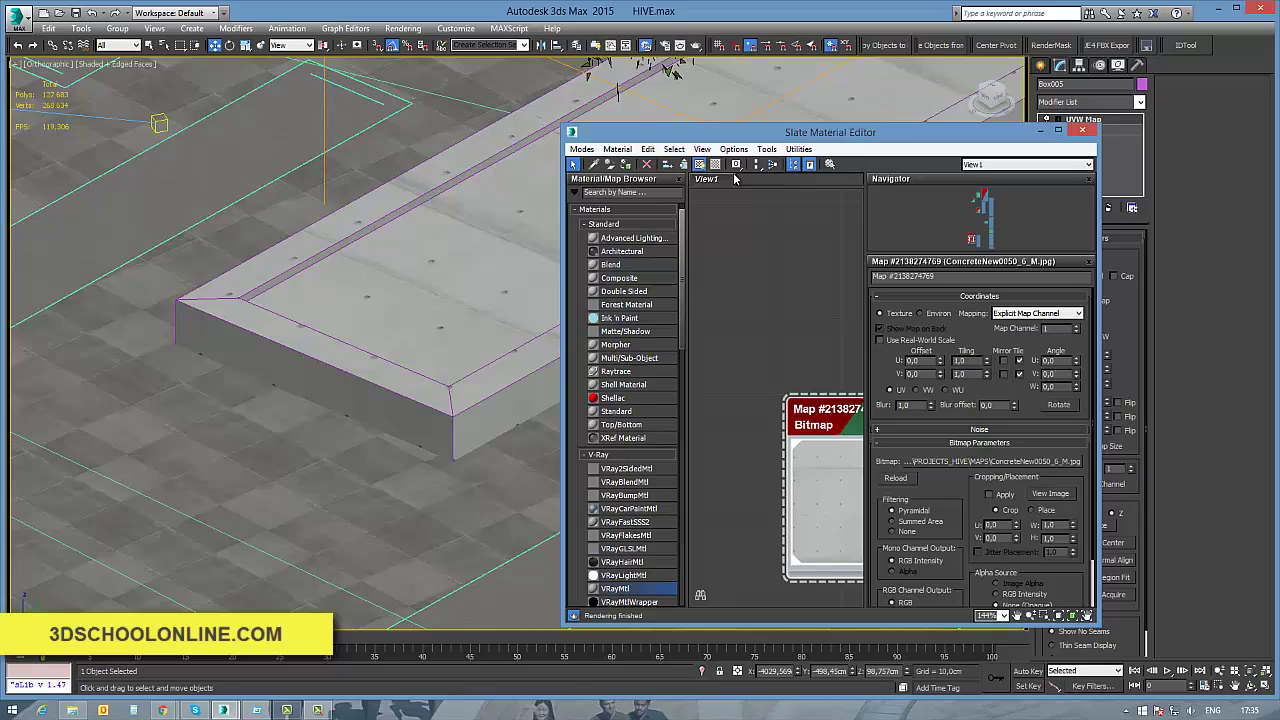
{"action": "left_click_drag", "start_coordinate": [996, 138], "coordinate": [1122, 358]}
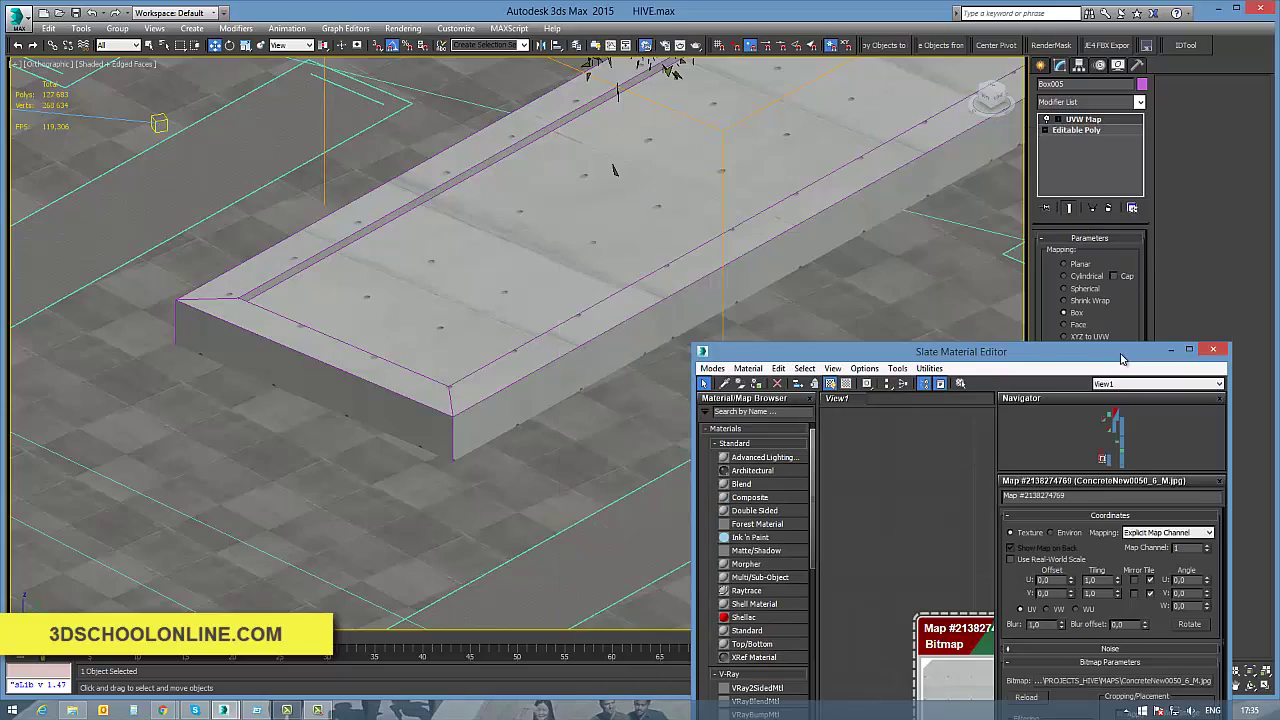
{"action": "middle_click", "coordinate": [804, 280]}
{"action": "scroll", "coordinate": [637, 186], "scroll_direction": "down", "scroll_amount": 7}
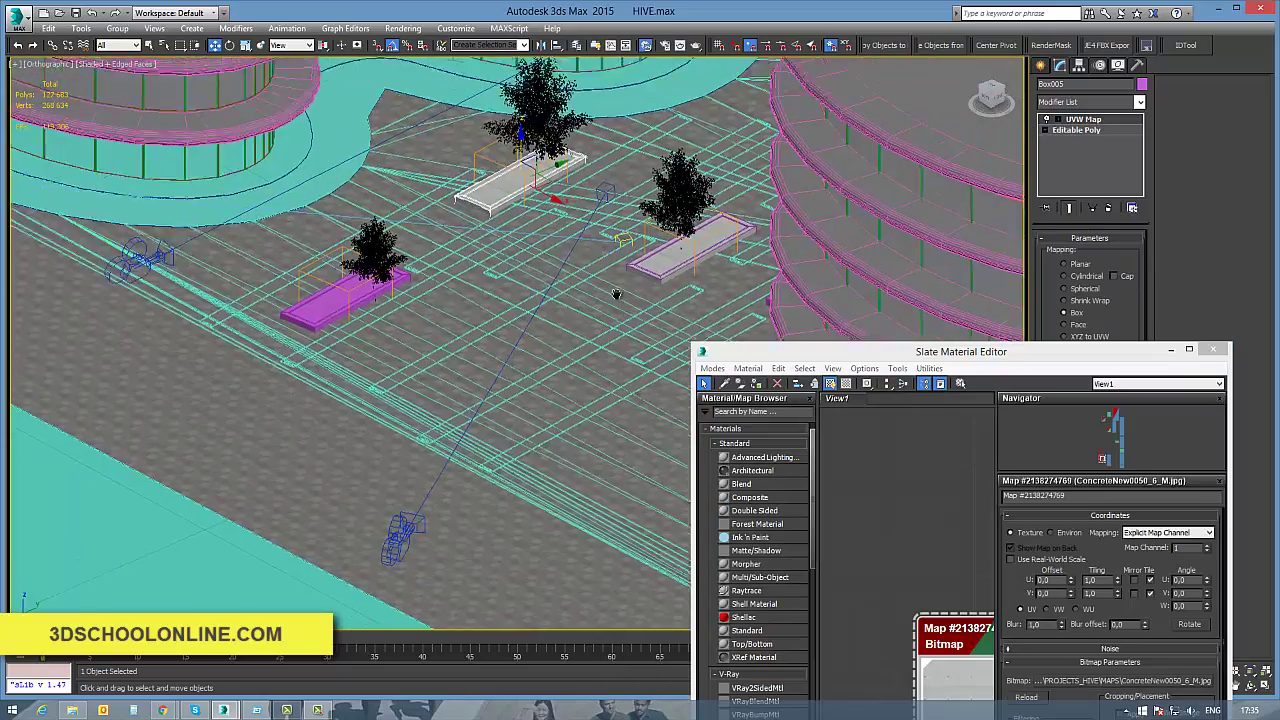
{"action": "scroll", "coordinate": [565, 227], "scroll_direction": "up", "scroll_amount": 6}
{"action": "scroll", "coordinate": [609, 270], "scroll_direction": "down", "scroll_amount": 6}
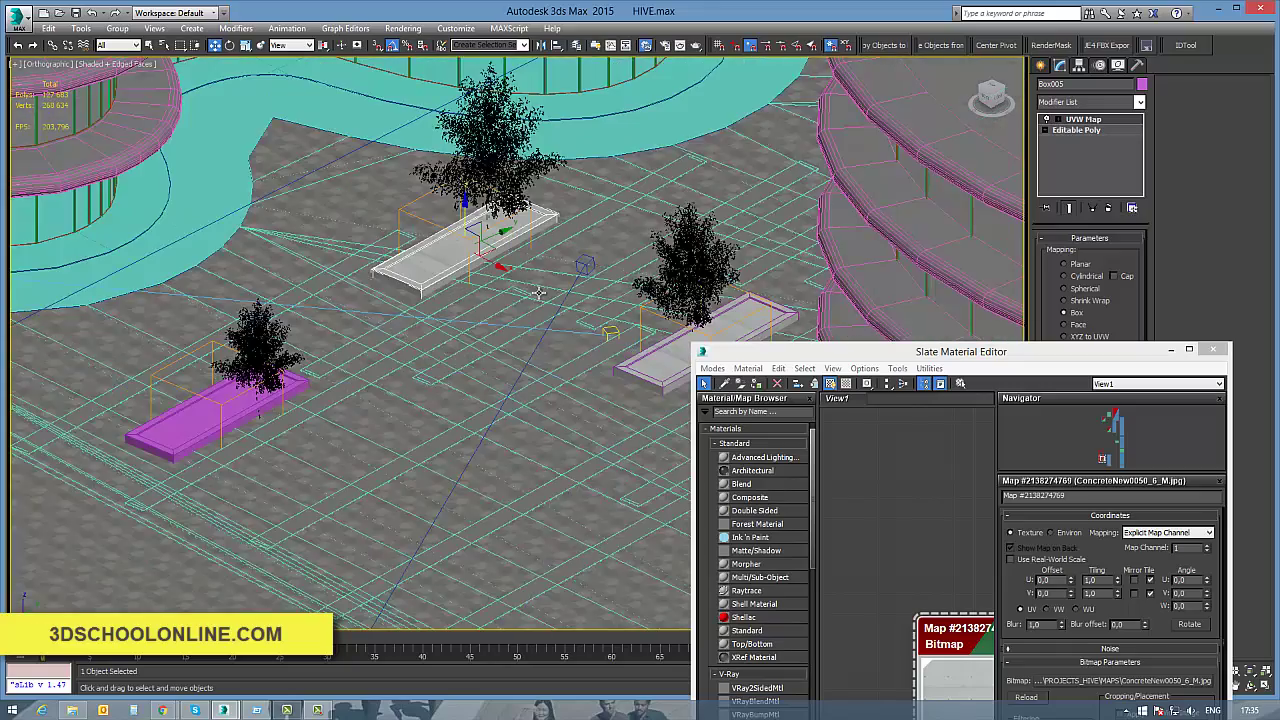
{"action": "scroll", "coordinate": [548, 331], "scroll_direction": "up", "scroll_amount": 8}
{"action": "scroll", "coordinate": [548, 331], "scroll_direction": "down", "scroll_amount": 6}
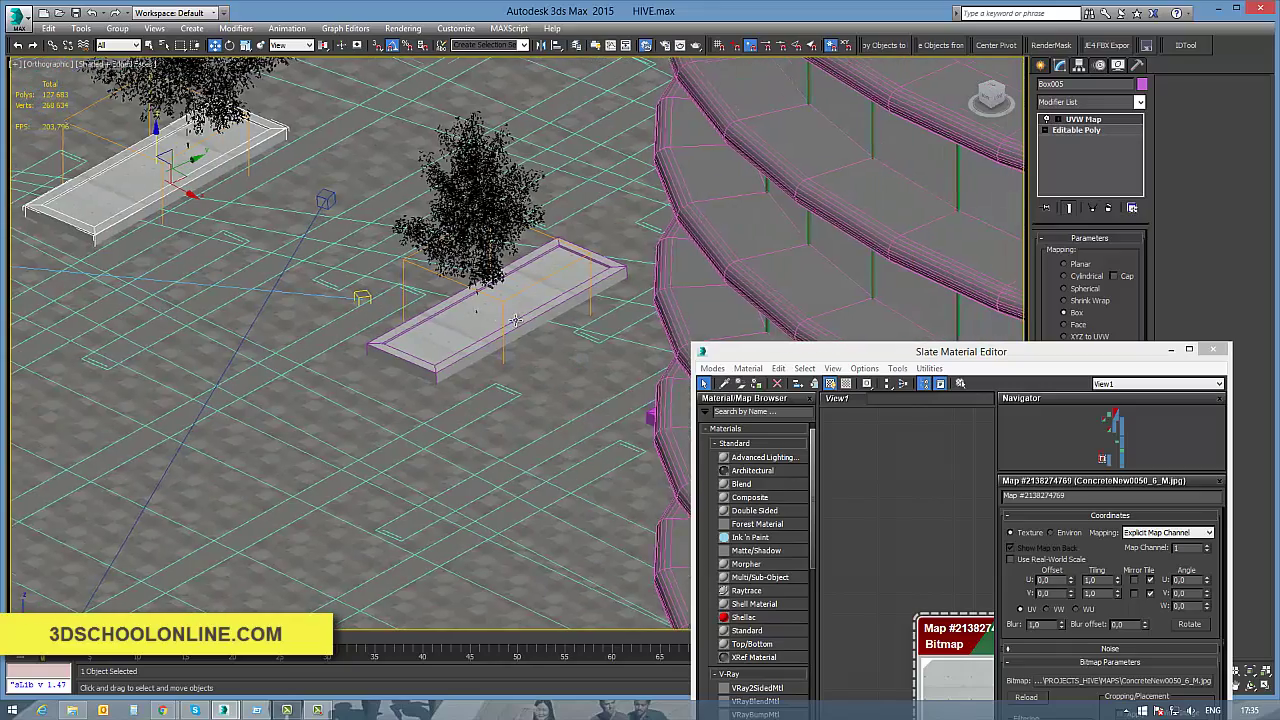
{"action": "left_click", "coordinate": [1217, 350]}
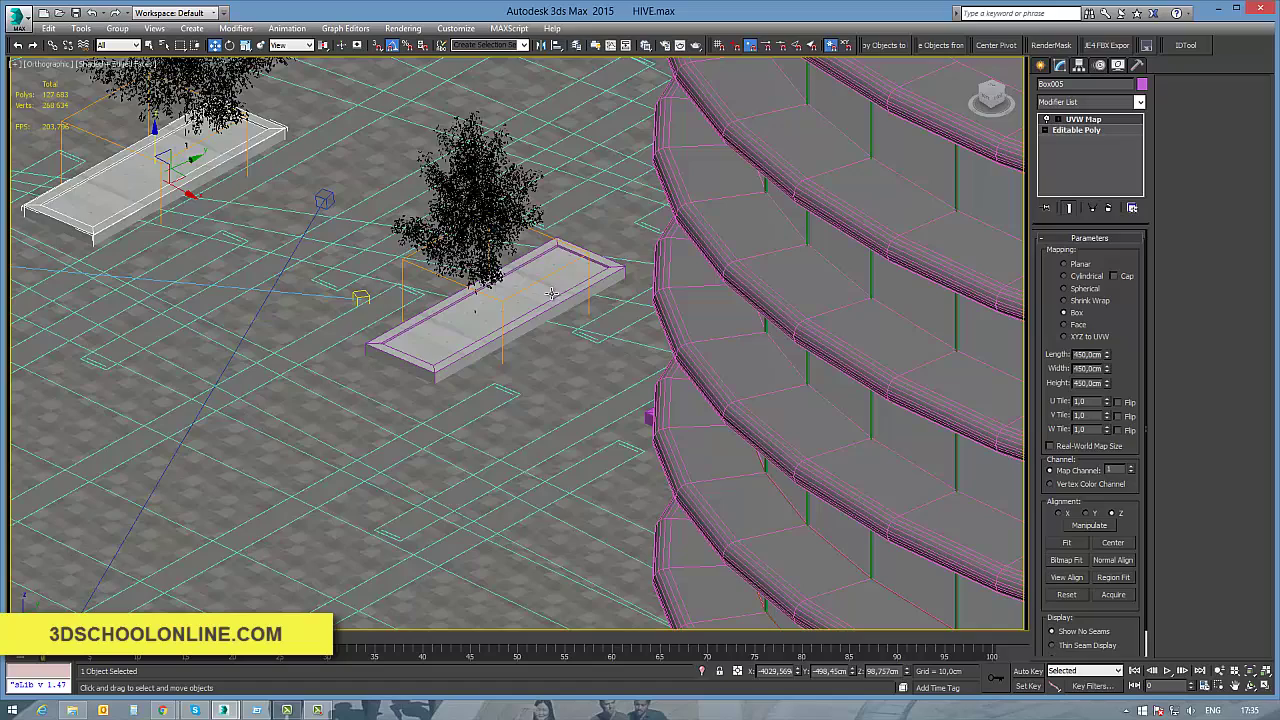
Step: Add an Edit Poly modifier to the planter nearest the round building and select its recessed inner top polygon
{"action": "left_click", "coordinate": [555, 297]}
{"action": "scroll", "coordinate": [593, 302], "scroll_direction": "up", "scroll_amount": 3}
{"action": "scroll", "coordinate": [593, 302], "scroll_direction": "up", "scroll_amount": 2}
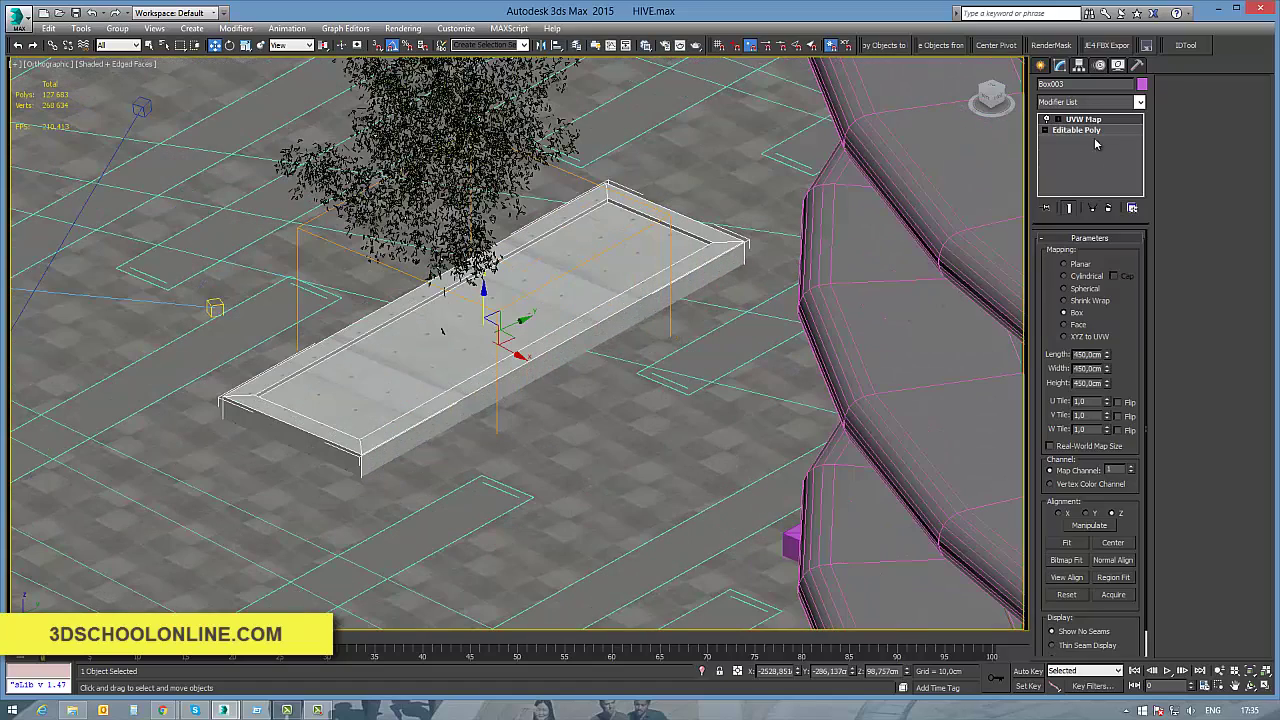
{"action": "left_click", "coordinate": [1087, 102]}
{"action": "left_click", "coordinate": [1064, 148]}
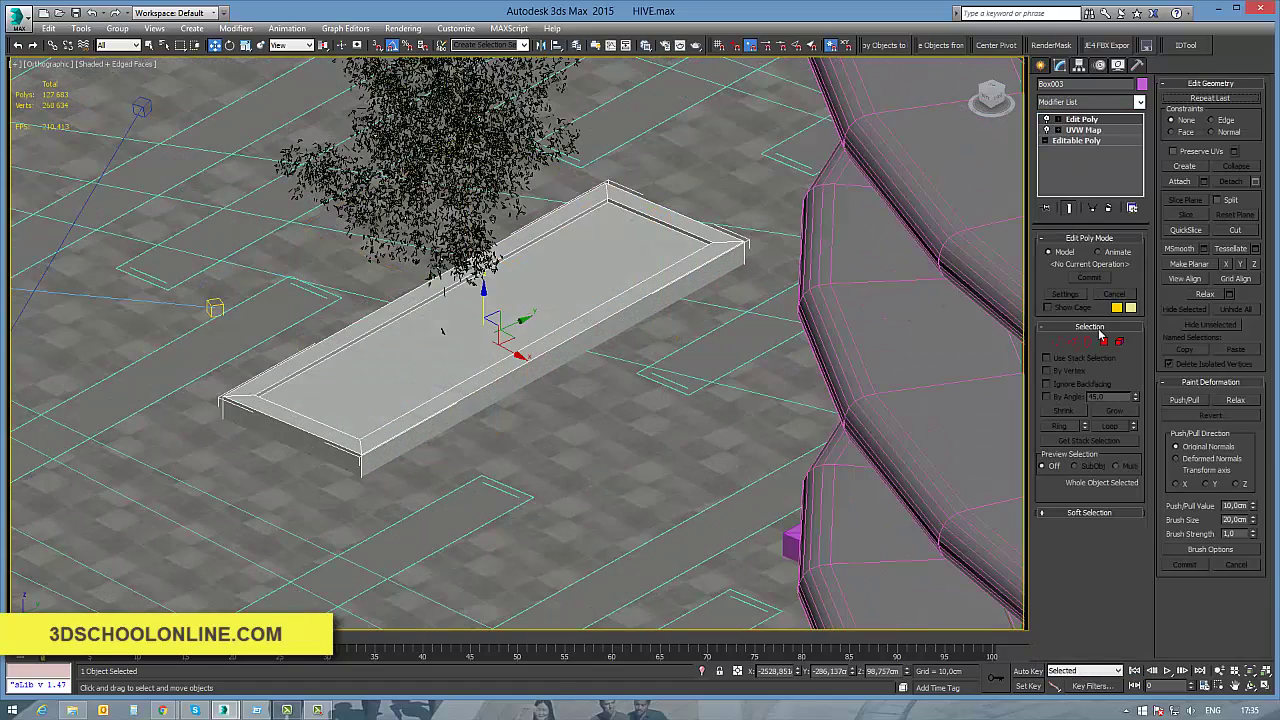
{"action": "left_click", "coordinate": [1103, 341]}
{"action": "left_click", "coordinate": [662, 272]}
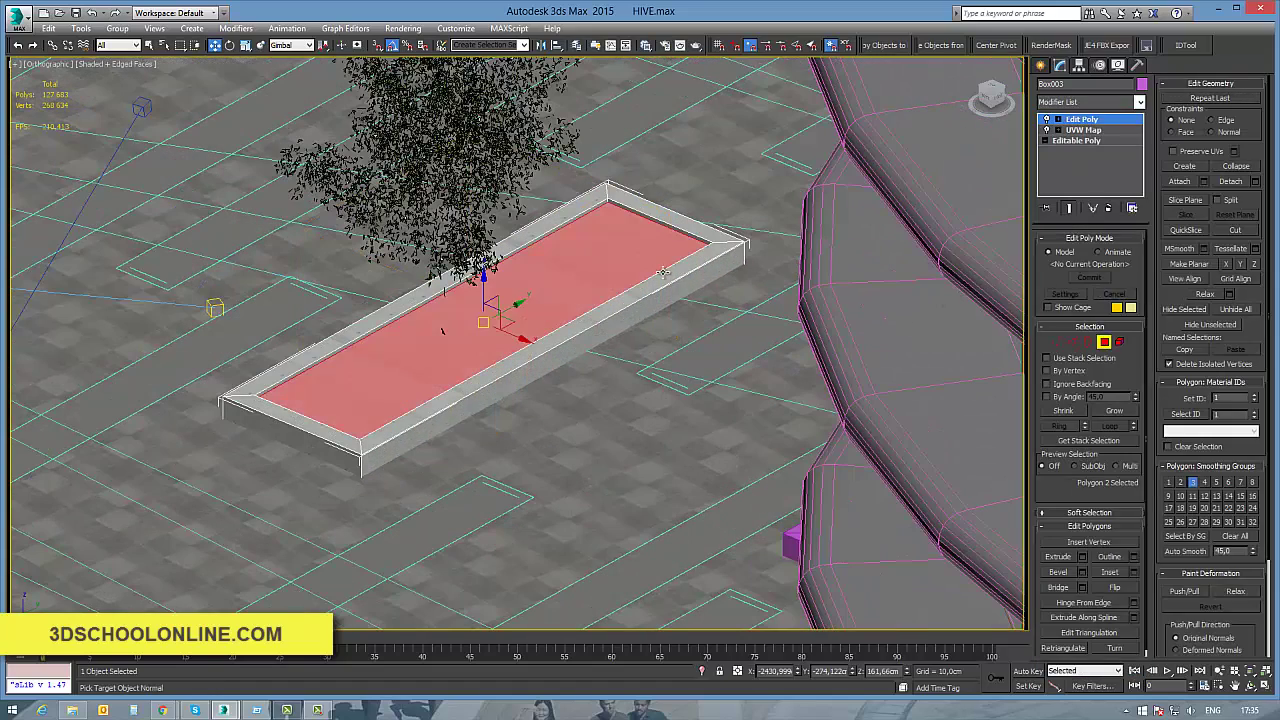
Step: Add the selected inner top polygon to smoothing group 4 and detach it from the planter as a separate object
{"action": "left_click", "coordinate": [1205, 483]}
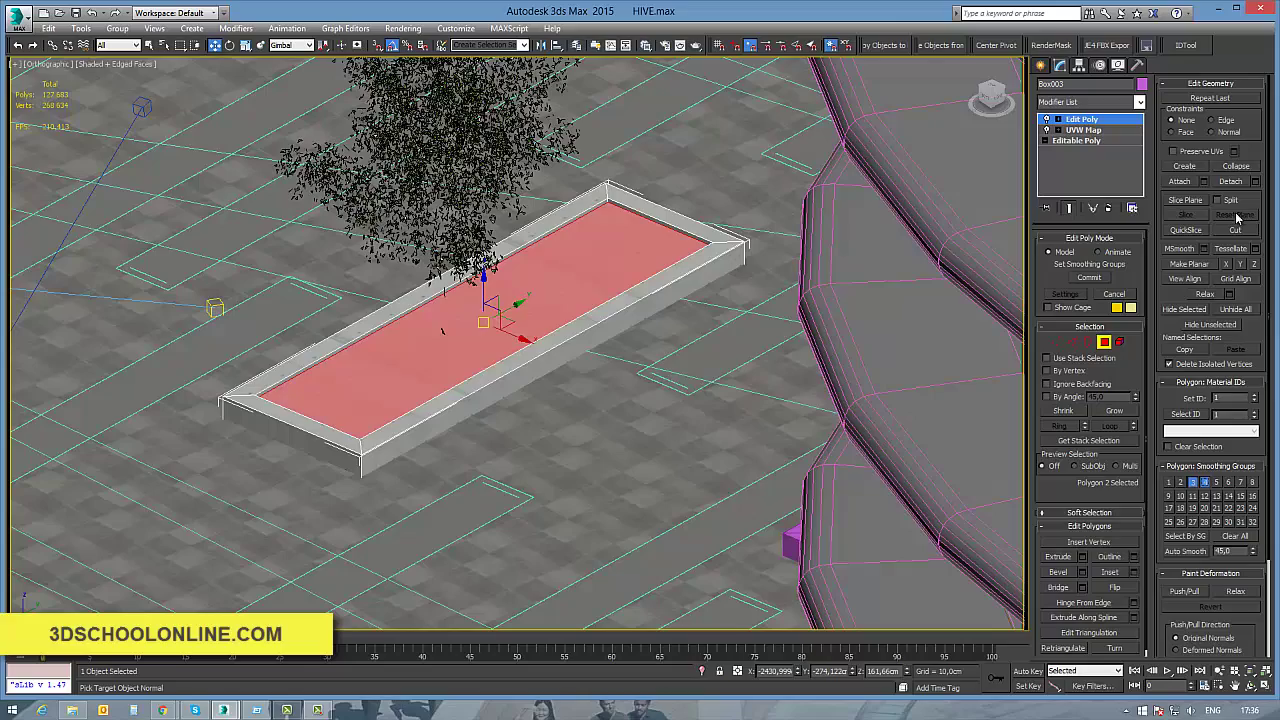
{"action": "left_click", "coordinate": [716, 332]}
{"action": "left_click", "coordinate": [1103, 342]}
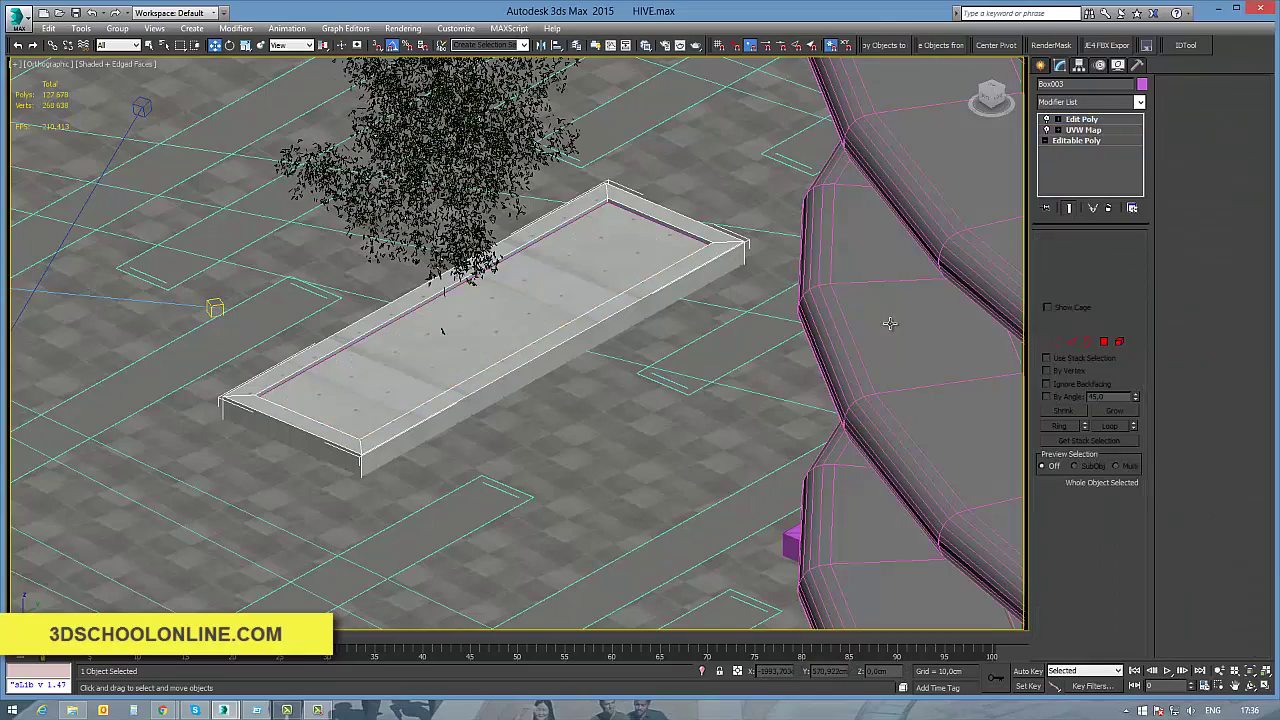
Step: Select the detached inner panel and lower it slightly along the Z axis inside the planter
{"action": "left_click", "coordinate": [470, 315]}
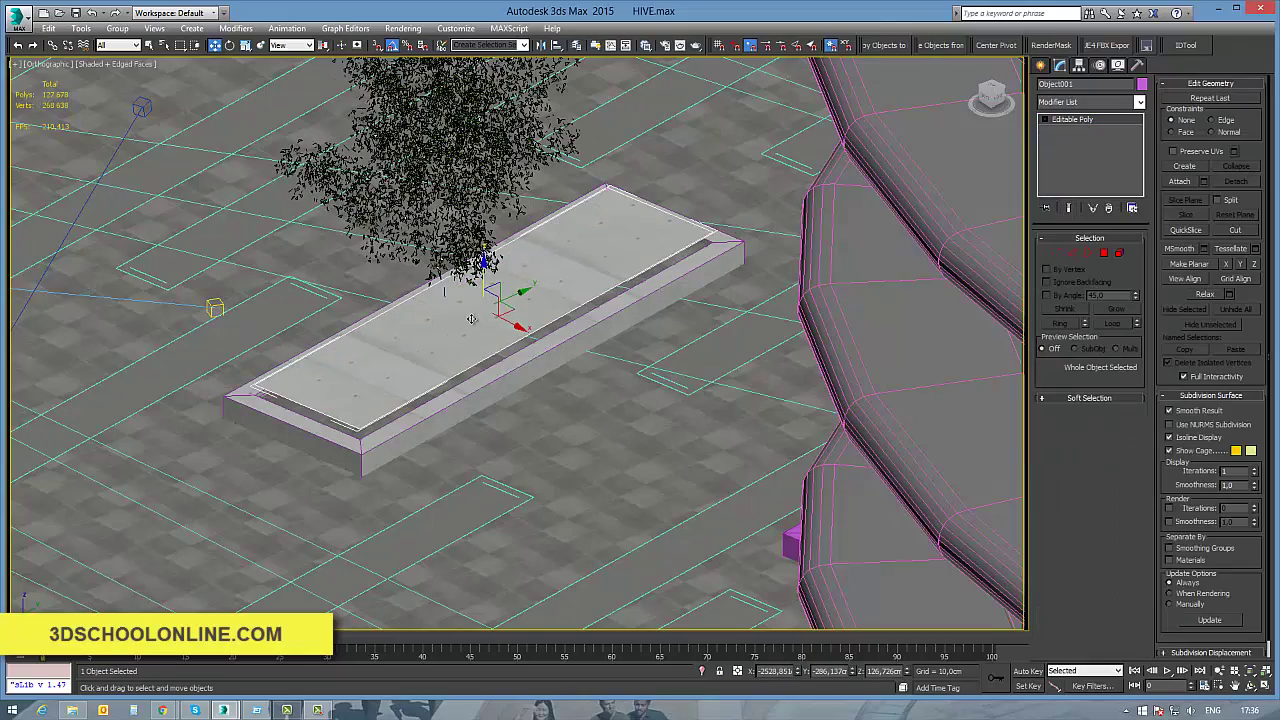
{"action": "scroll", "coordinate": [470, 318], "scroll_direction": "down", "scroll_amount": 3}
{"action": "scroll", "coordinate": [470, 318], "scroll_direction": "up", "scroll_amount": 1}
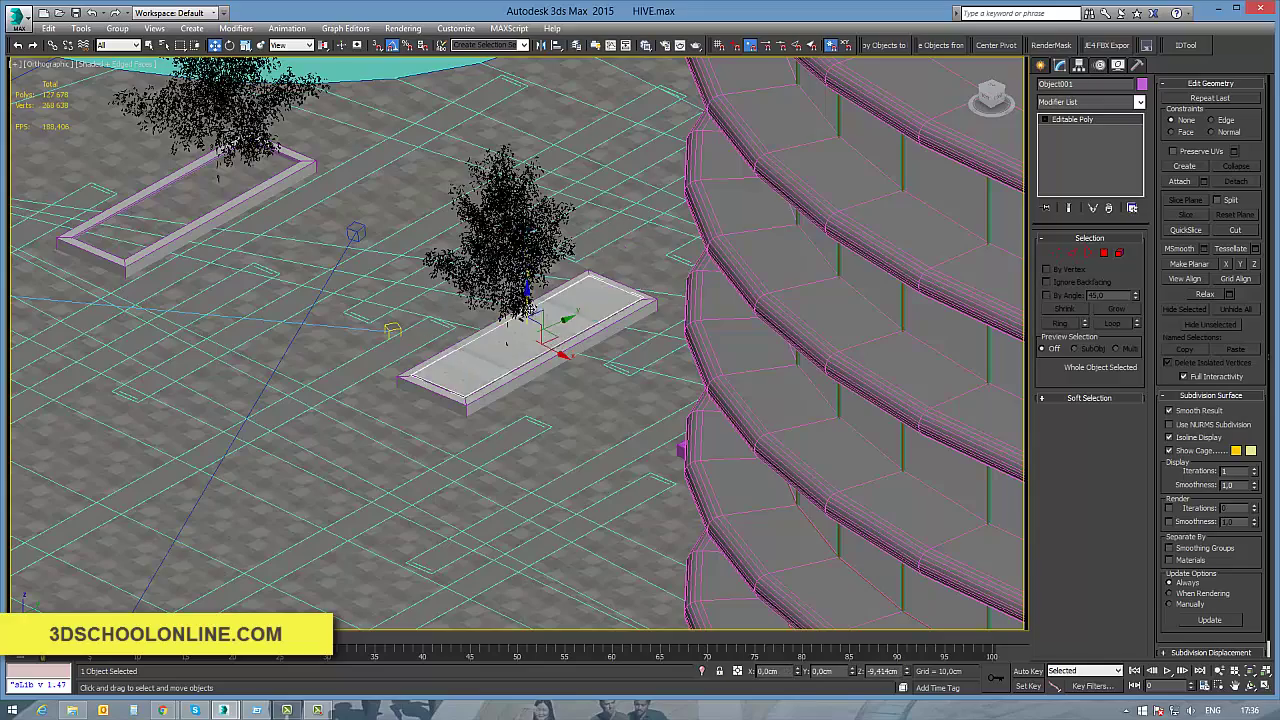
{"action": "left_click_drag", "start_coordinate": [528, 310], "coordinate": [528, 304]}
Step: Undo the panel's move and its detachment from the planter
{"action": "middle_click_drag", "start_coordinate": [388, 410], "coordinate": [525, 435]}
{"action": "scroll", "coordinate": [503, 396], "scroll_direction": "down", "scroll_amount": 7}
{"action": "scroll", "coordinate": [455, 415], "scroll_direction": "up", "scroll_amount": 8}
{"action": "scroll", "coordinate": [185, 440], "scroll_direction": "down", "scroll_amount": 2}
{"action": "key", "text": "ctrl+z"}
{"action": "key", "text": "ctrl+z"}
{"action": "key", "text": "ctrl+z"}
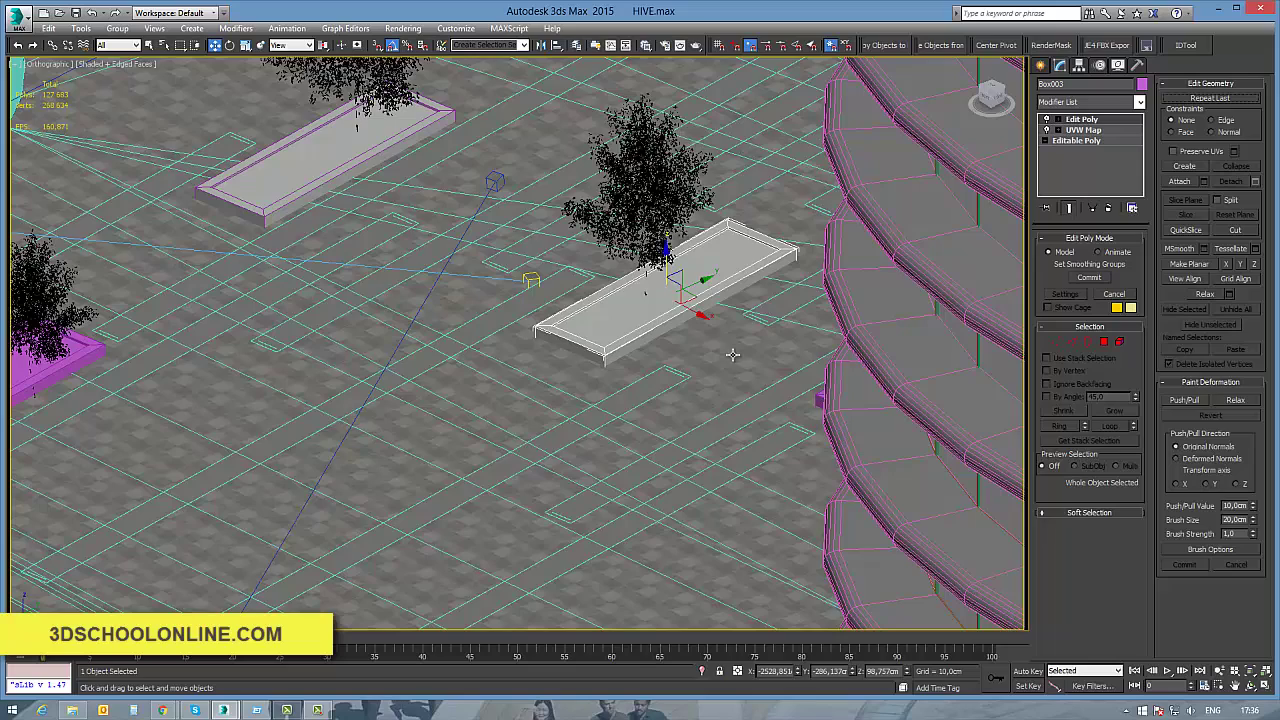
Step: Return to polygon level on the planter and remove the inner top polygon from smoothing group 4
{"action": "scroll", "coordinate": [689, 298], "scroll_direction": "up", "scroll_amount": 5}
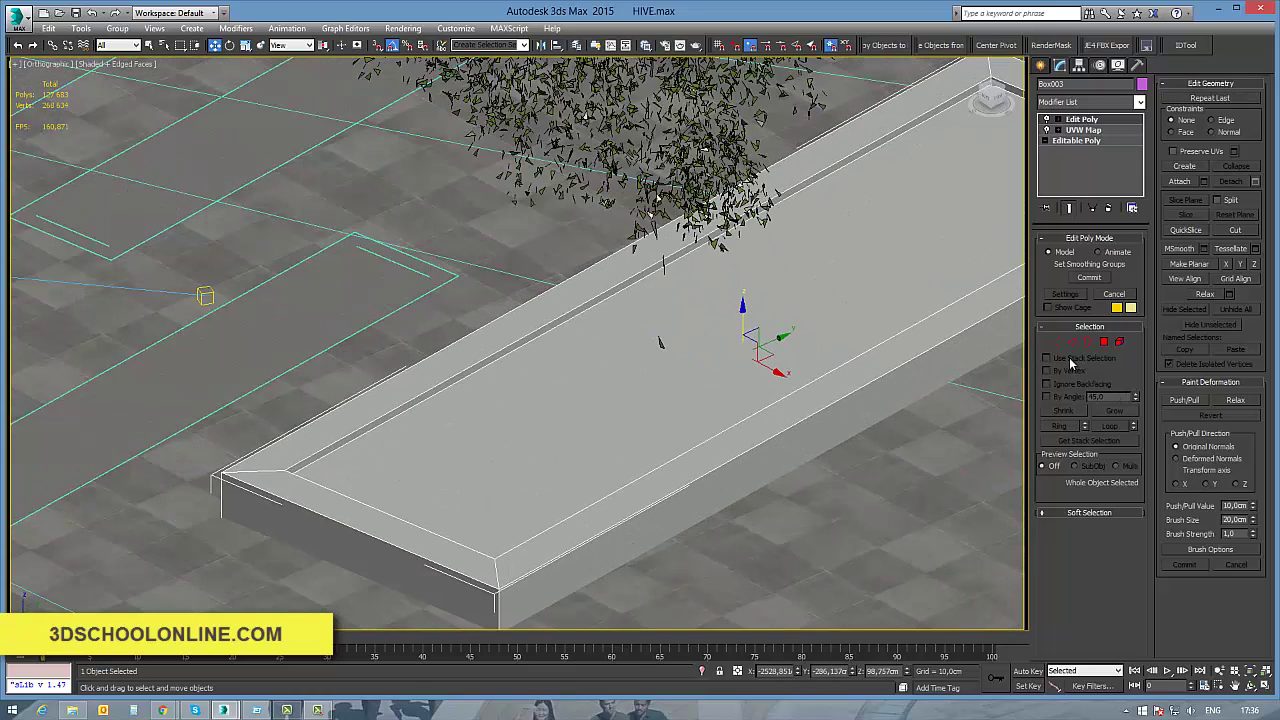
{"action": "left_click", "coordinate": [1104, 342]}
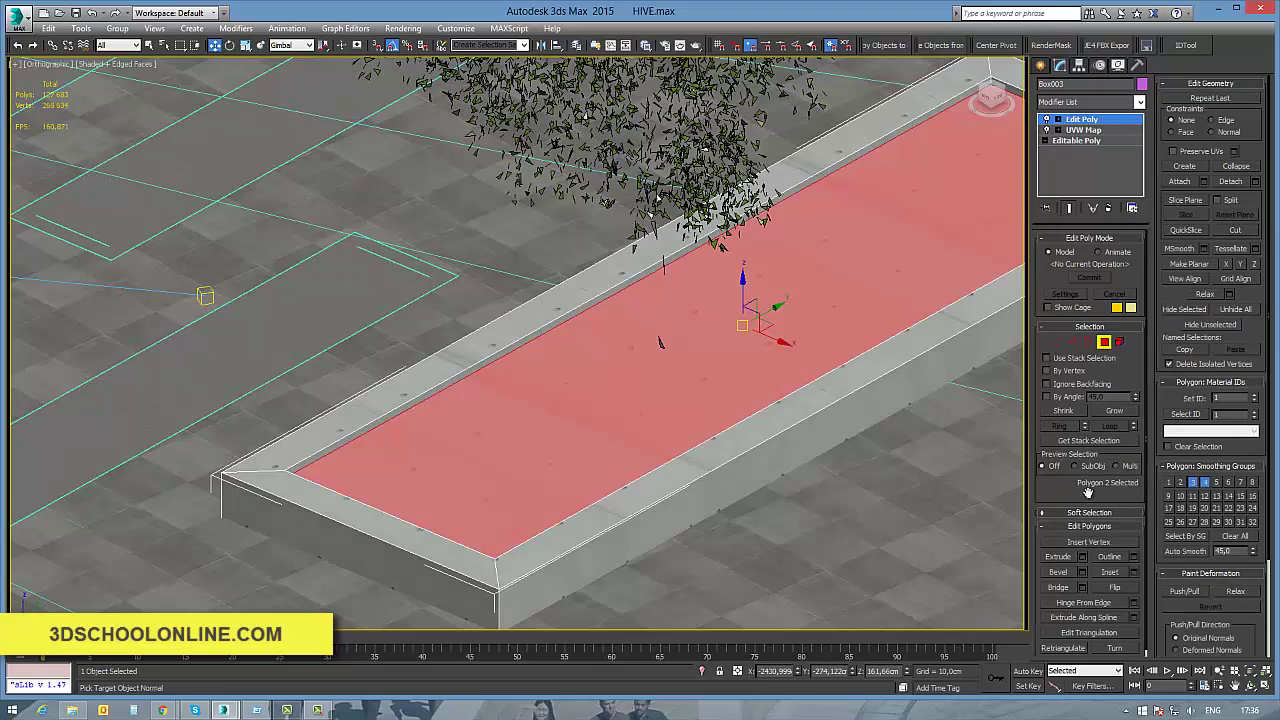
{"action": "left_click", "coordinate": [1204, 484]}
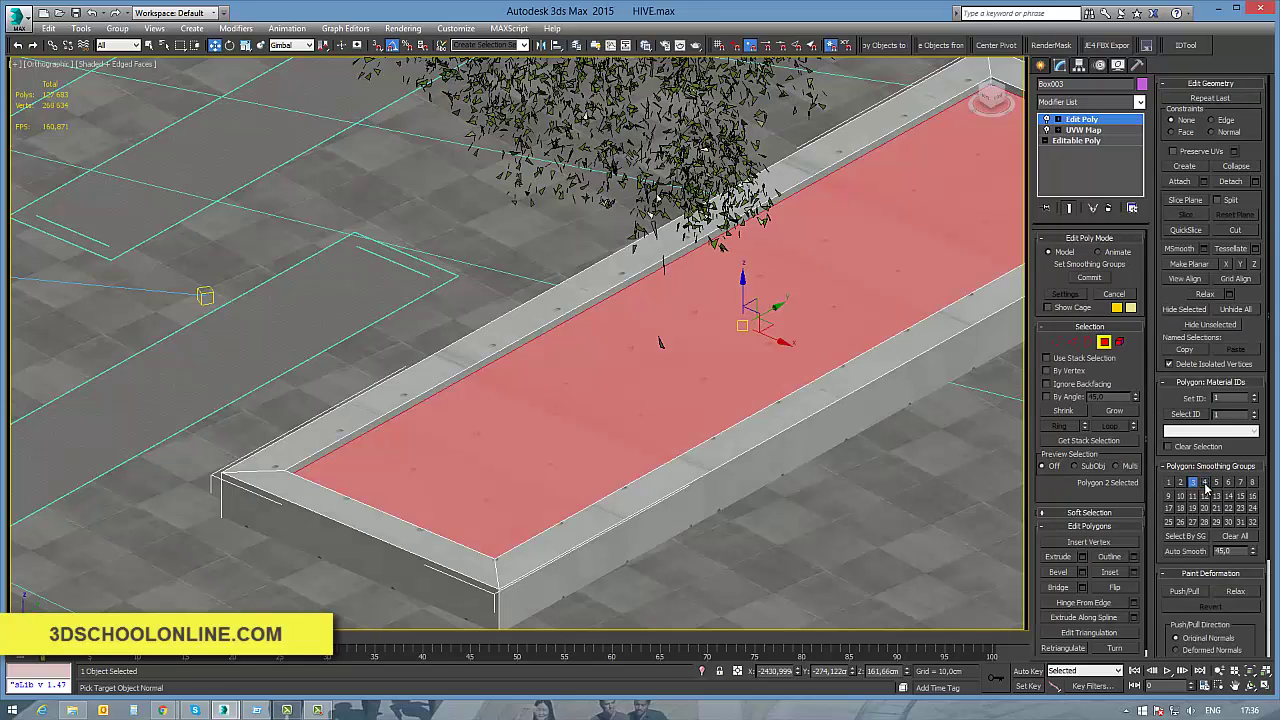
Step: Add a new VRayMtl below the concrete material in the Slate Material Editor and show its parameters
{"action": "middle_click_drag", "start_coordinate": [935, 473], "coordinate": [700, 403]}
{"action": "scroll", "coordinate": [819, 454], "scroll_direction": "down", "scroll_amount": 3}
{"action": "key", "text": "m"}
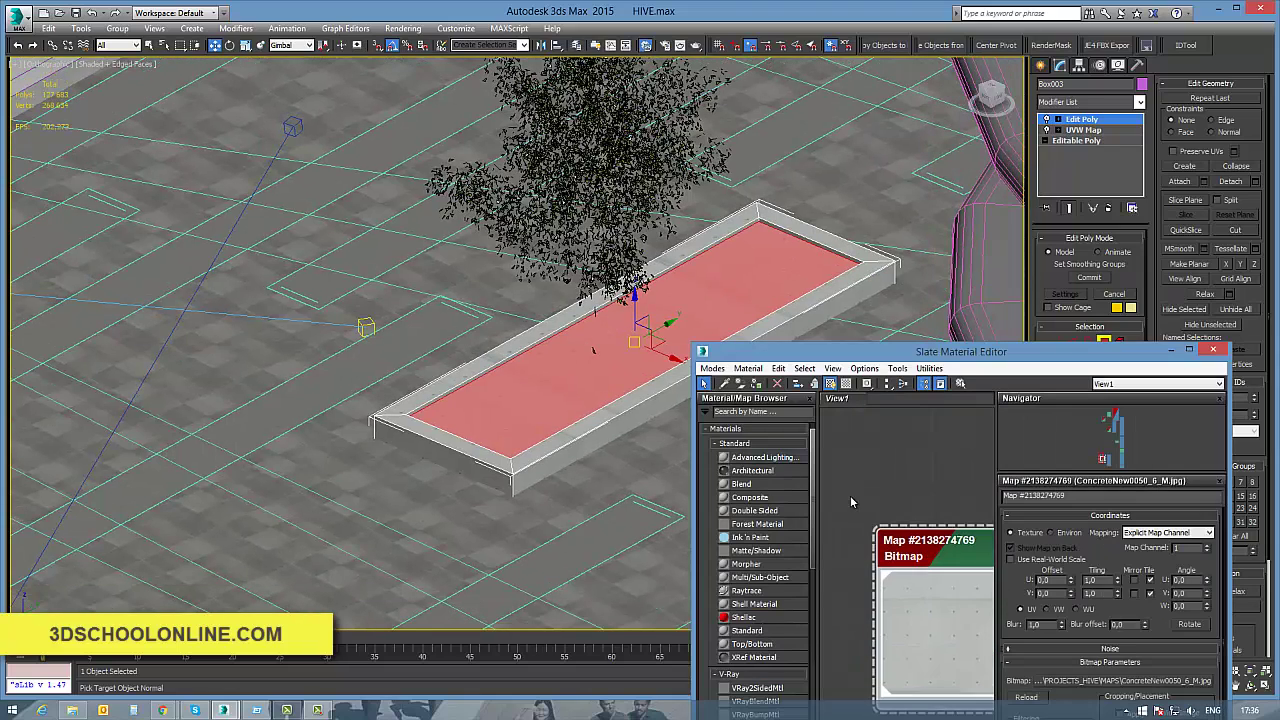
{"action": "scroll", "coordinate": [926, 563], "scroll_direction": "down", "scroll_amount": 3}
{"action": "middle_click_drag", "start_coordinate": [954, 619], "coordinate": [893, 566]}
{"action": "scroll", "coordinate": [893, 566], "scroll_direction": "up", "scroll_amount": 2}
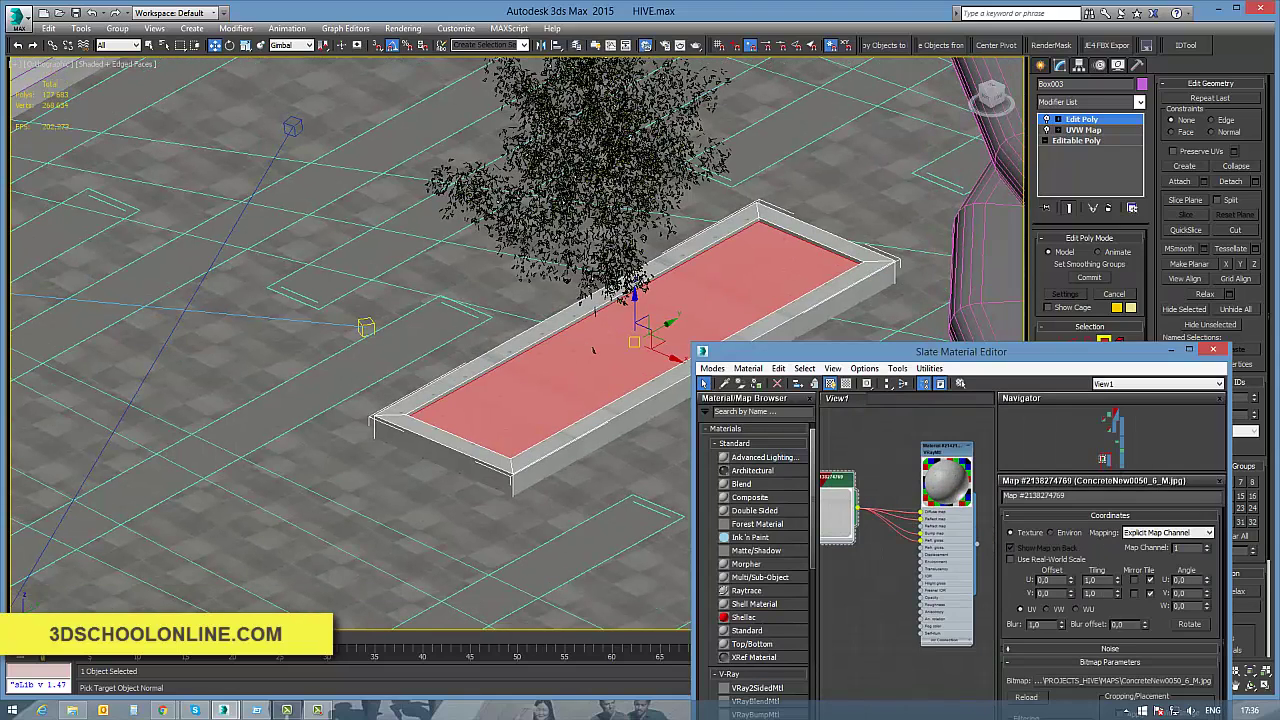
{"action": "key", "text": "alt+Tab"}
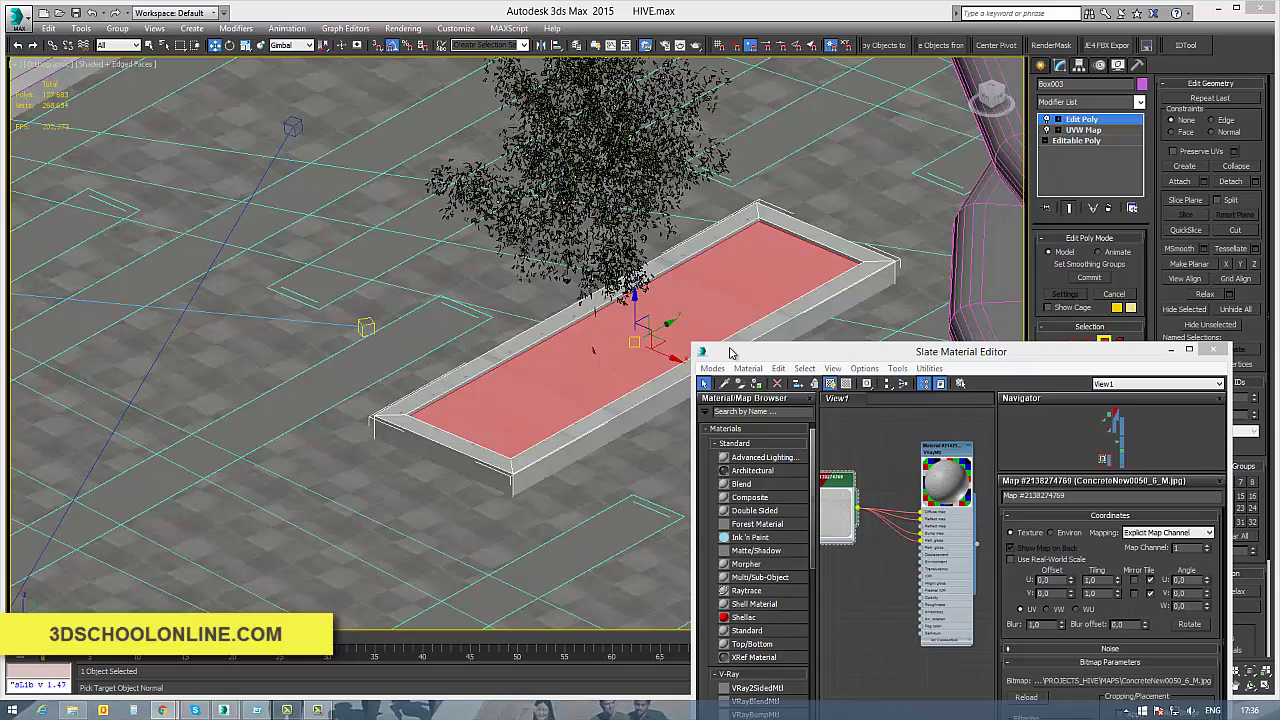
{"action": "double_click", "coordinate": [849, 356]}
{"action": "middle_click_drag", "start_coordinate": [446, 367], "coordinate": [826, 420]}
{"action": "scroll", "coordinate": [450, 230], "scroll_direction": "up", "scroll_amount": 5}
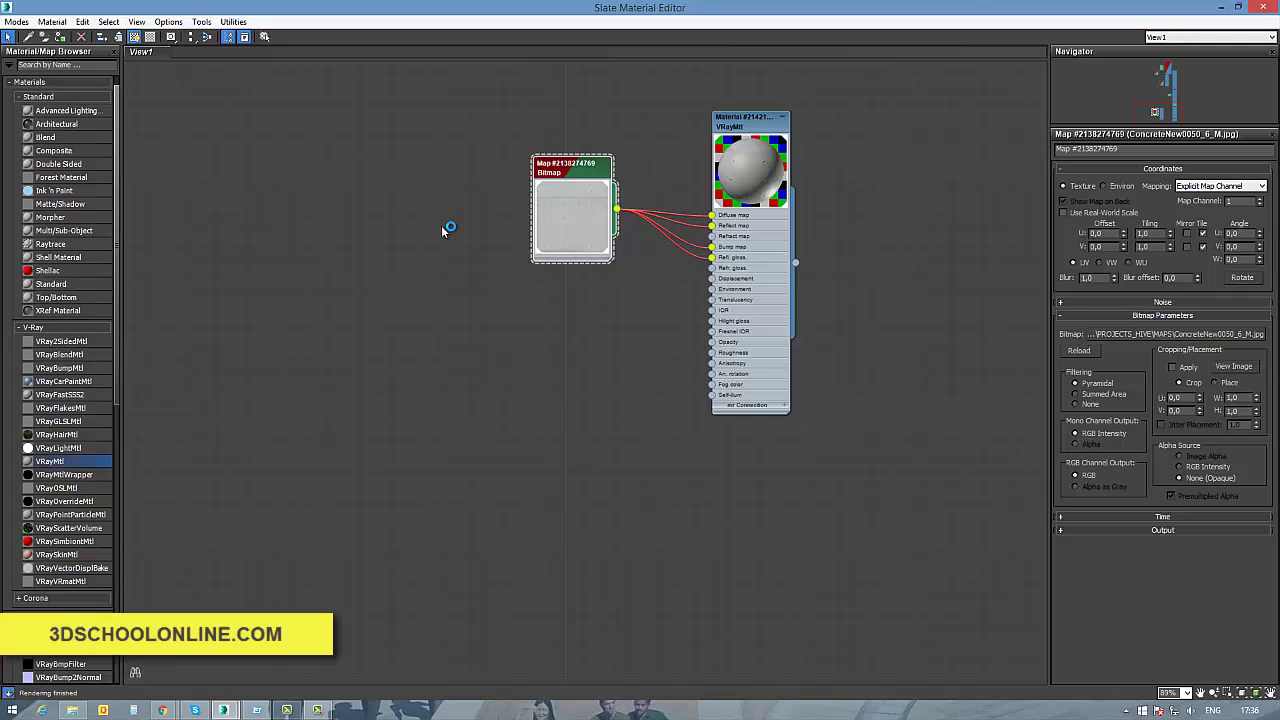
{"action": "left_click_drag", "start_coordinate": [50, 461], "coordinate": [412, 418]}
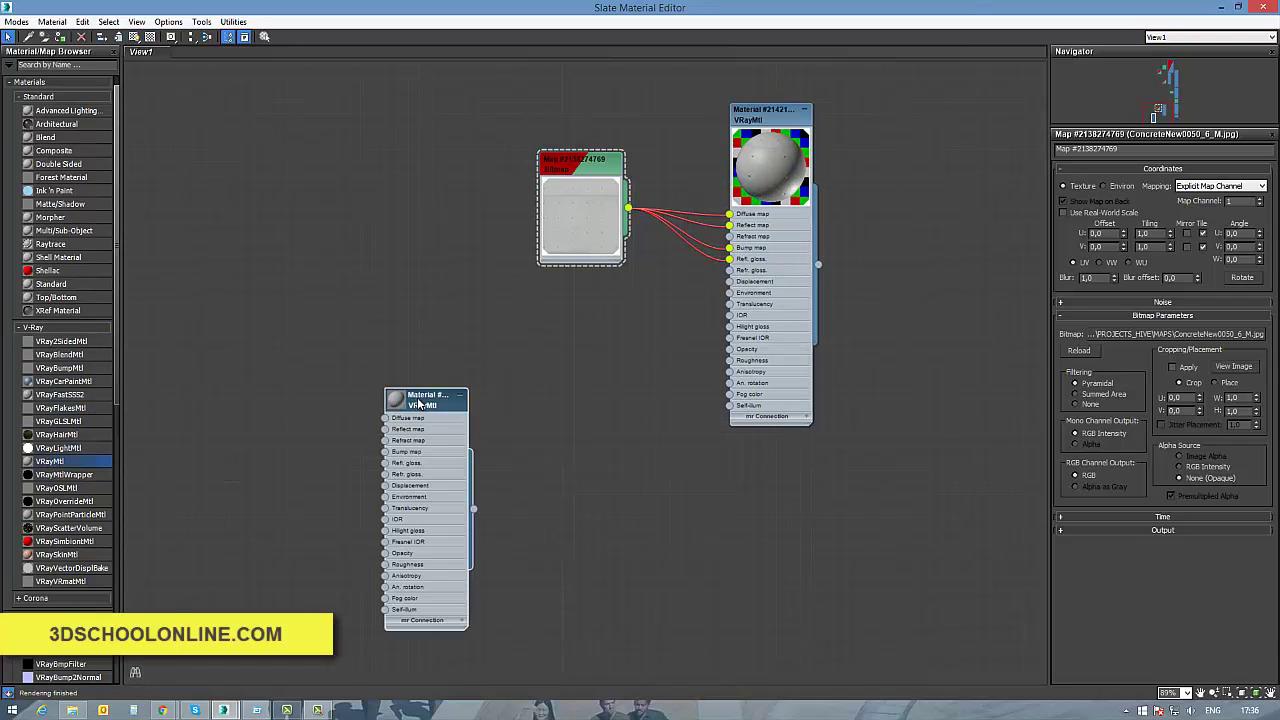
{"action": "double_click", "coordinate": [395, 405]}
{"action": "left_click", "coordinate": [392, 406]}
Step: Load the SandPebbles image from the MAPS folder as the new material's diffuse bitmap and rearrange the two nodes
{"action": "left_click", "coordinate": [1163, 238]}
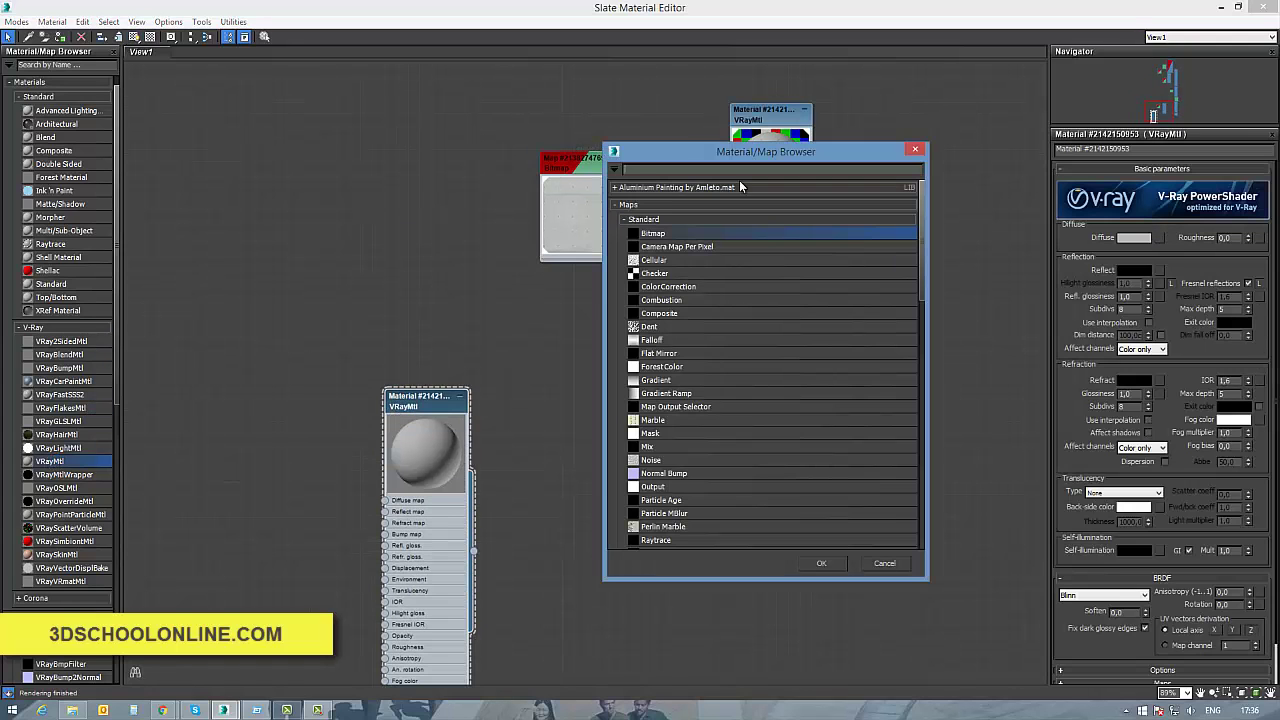
{"action": "double_click", "coordinate": [654, 236]}
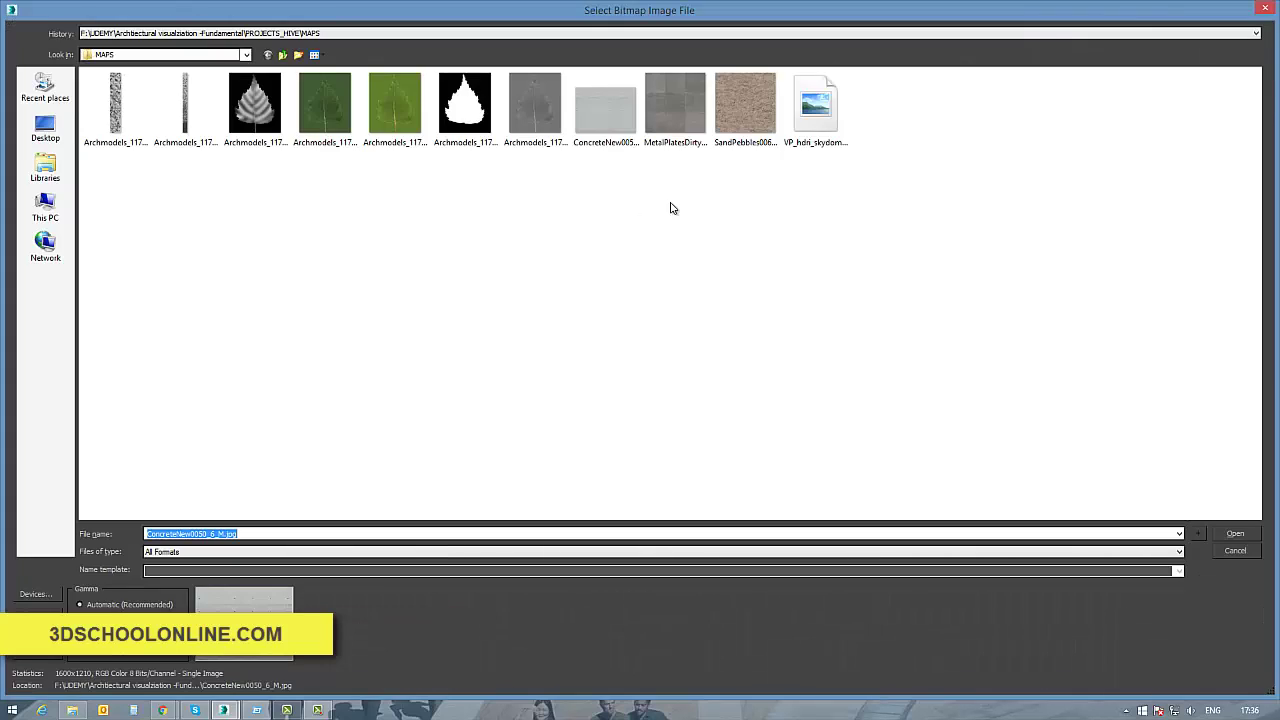
{"action": "double_click", "coordinate": [745, 102]}
{"action": "scroll", "coordinate": [491, 363], "scroll_direction": "up", "scroll_amount": 2}
{"action": "middle_click_drag", "start_coordinate": [491, 363], "coordinate": [700, 338]}
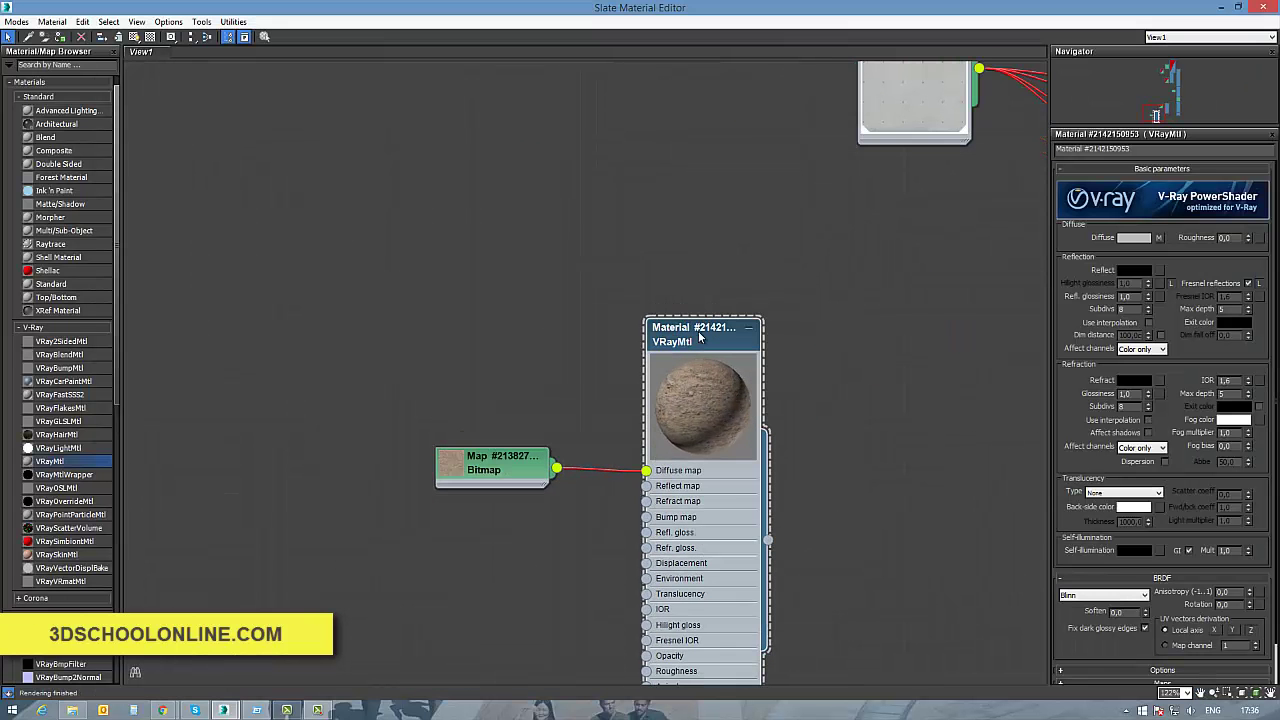
{"action": "left_click_drag", "start_coordinate": [541, 470], "coordinate": [509, 421]}
{"action": "left_click_drag", "start_coordinate": [745, 318], "coordinate": [681, 268]}
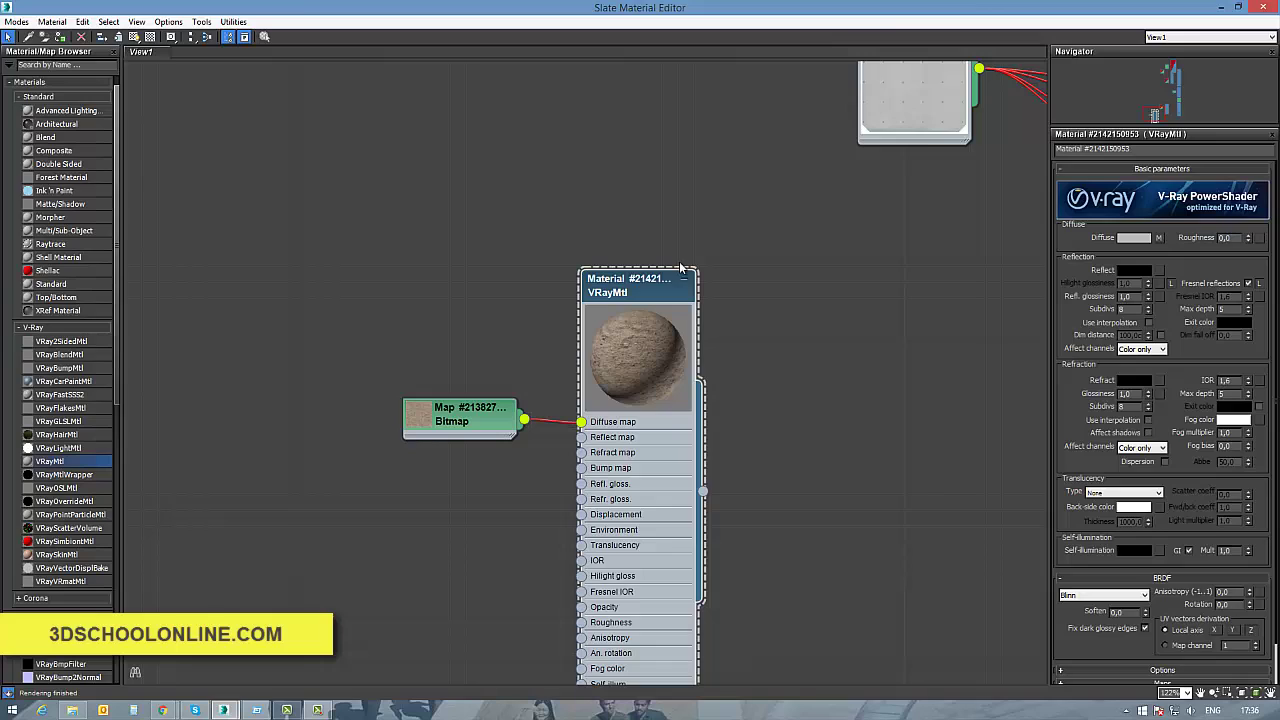
Step: Assign the sand pebble material to the planter's selected inner polygon, with preview background and viewport shading turned on
{"action": "double_click", "coordinate": [888, 15]}
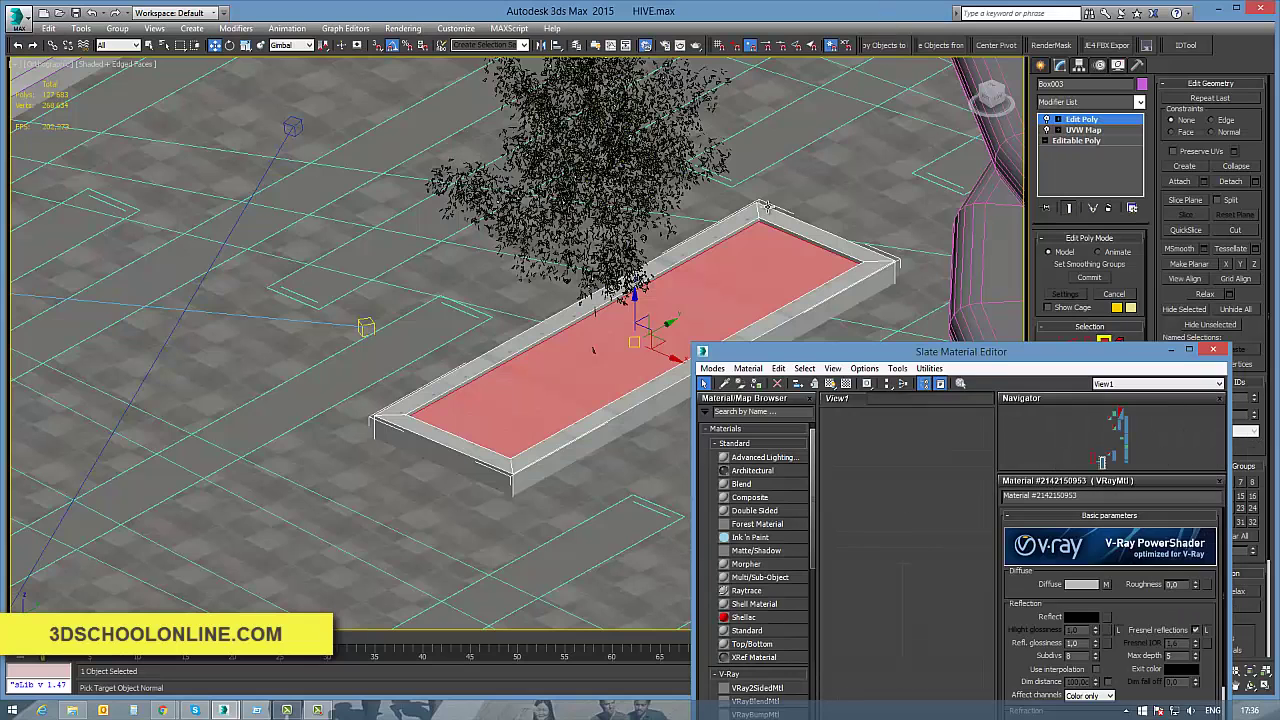
{"action": "left_click", "coordinate": [756, 382]}
{"action": "middle_click_drag", "start_coordinate": [663, 436], "coordinate": [477, 345]}
{"action": "left_click", "coordinate": [847, 386]}
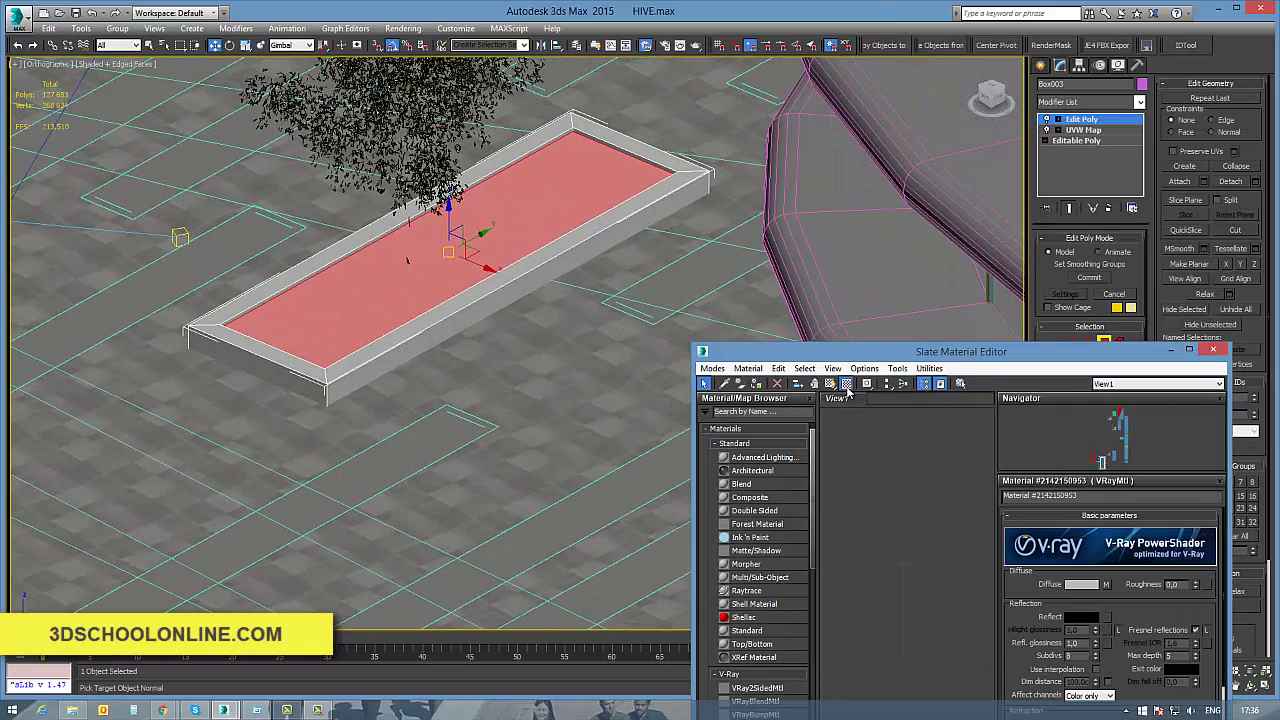
{"action": "left_click", "coordinate": [831, 384]}
Step: Change the concrete VRayMtl's type to Composite, keeping the old material as a sub-material
{"action": "left_click_drag", "start_coordinate": [1036, 370], "coordinate": [884, 362]}
{"action": "middle_click_drag", "start_coordinate": [797, 606], "coordinate": [720, 472]}
{"action": "scroll", "coordinate": [720, 472], "scroll_direction": "down", "scroll_amount": 1}
{"action": "middle_click_drag", "start_coordinate": [800, 478], "coordinate": [706, 514]}
{"action": "scroll", "coordinate": [730, 490], "scroll_direction": "down", "scroll_amount": 2}
{"action": "scroll", "coordinate": [706, 514], "scroll_direction": "down", "scroll_amount": 2}
{"action": "scroll", "coordinate": [768, 506], "scroll_direction": "down", "scroll_amount": 1}
{"action": "scroll", "coordinate": [797, 501], "scroll_direction": "up", "scroll_amount": 2}
{"action": "left_click", "coordinate": [792, 523]}
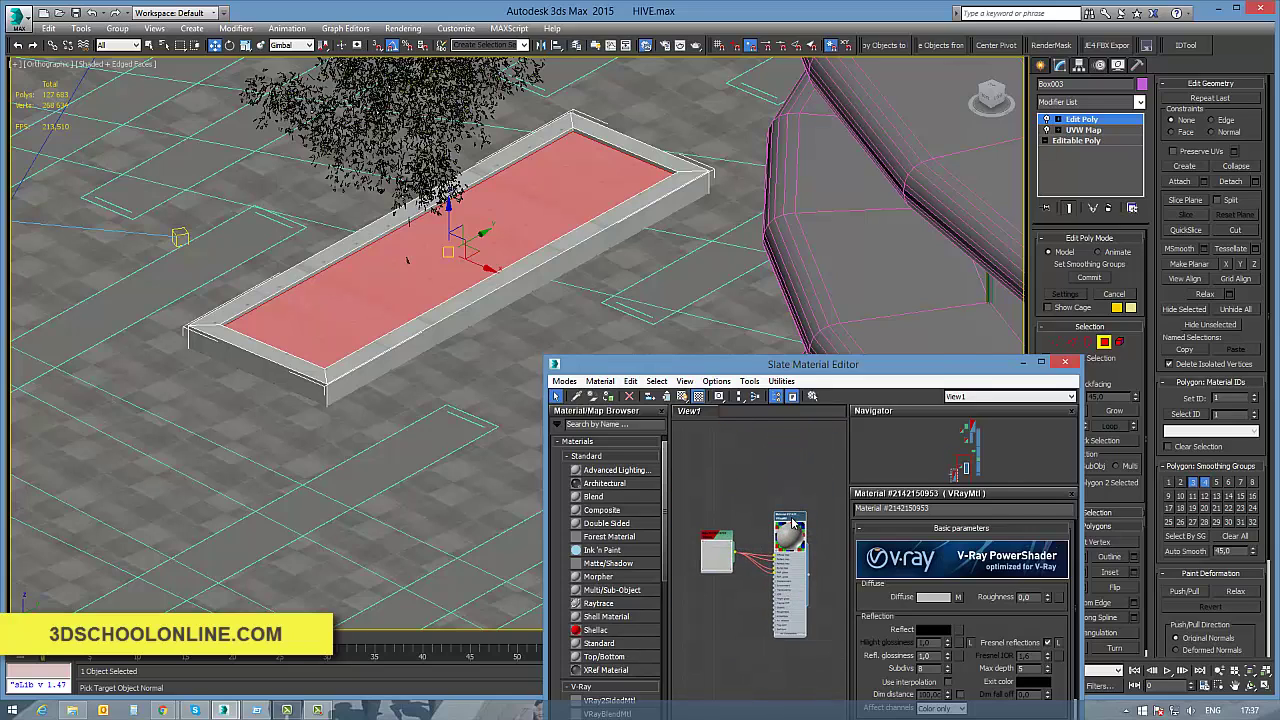
{"action": "right_click", "coordinate": [793, 522]}
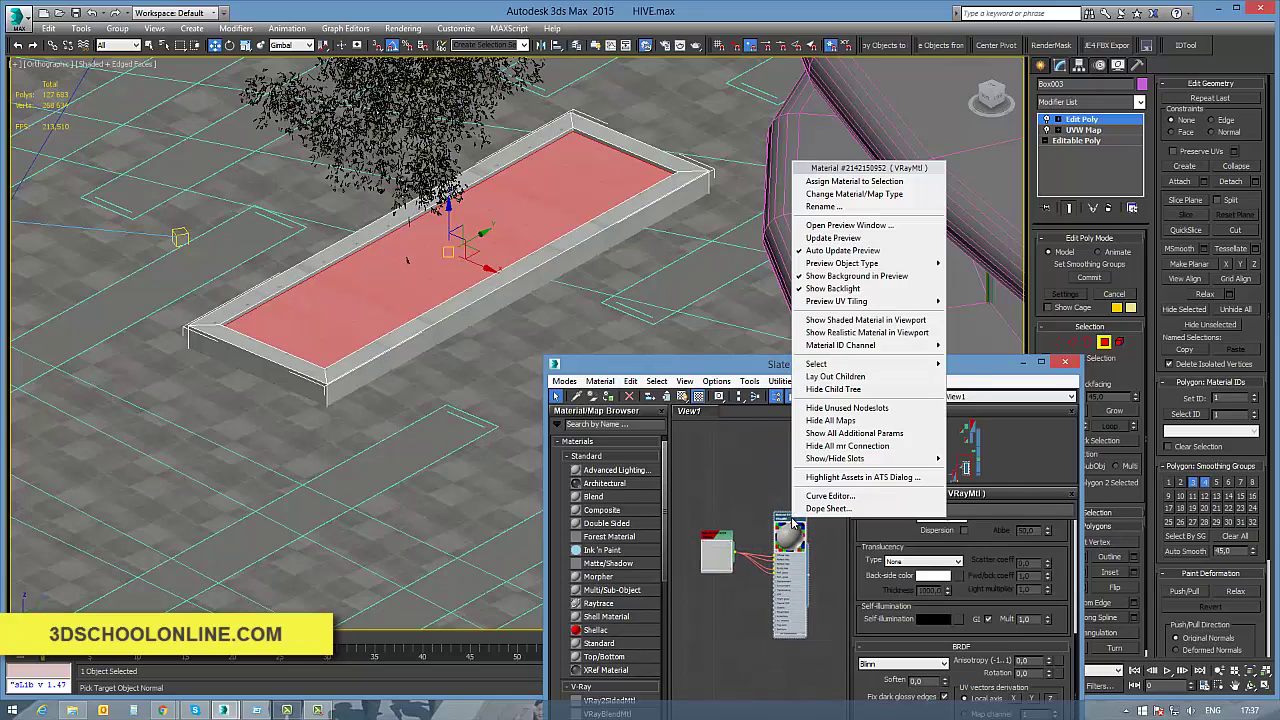
{"action": "left_click", "coordinate": [848, 194]}
{"action": "left_click", "coordinate": [649, 220]}
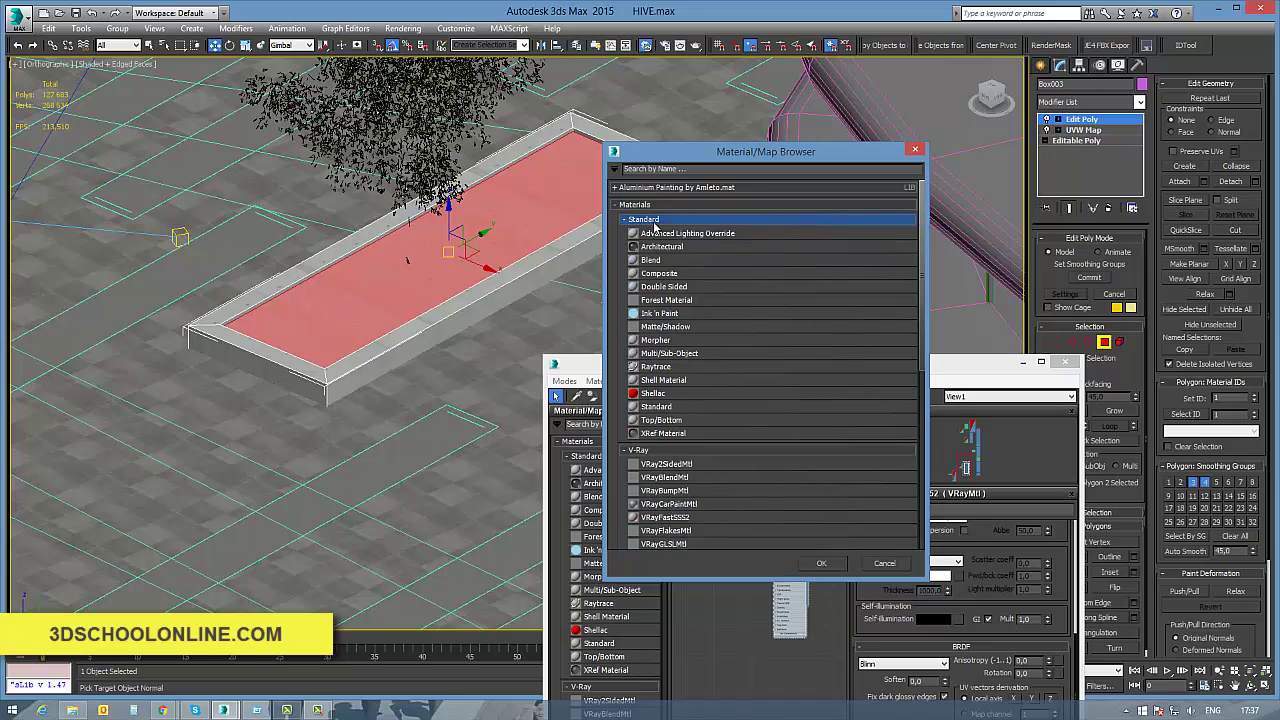
{"action": "double_click", "coordinate": [660, 273]}
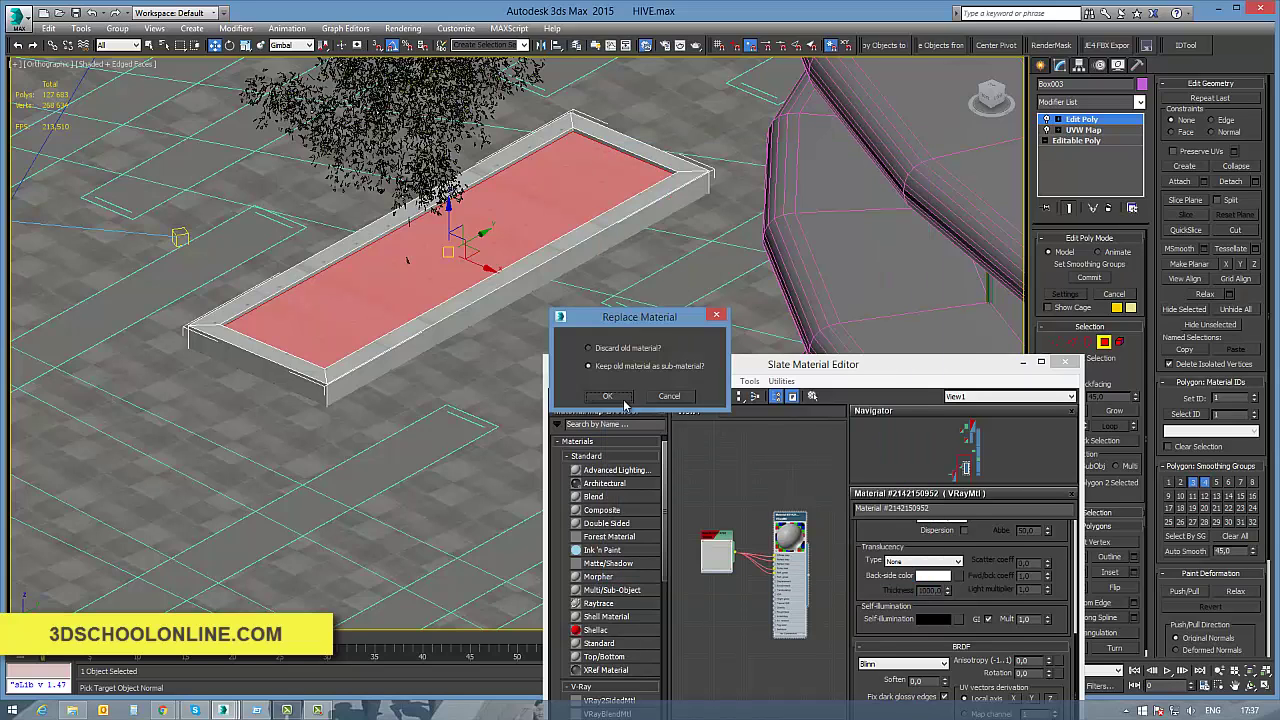
{"action": "left_click", "coordinate": [620, 398]}
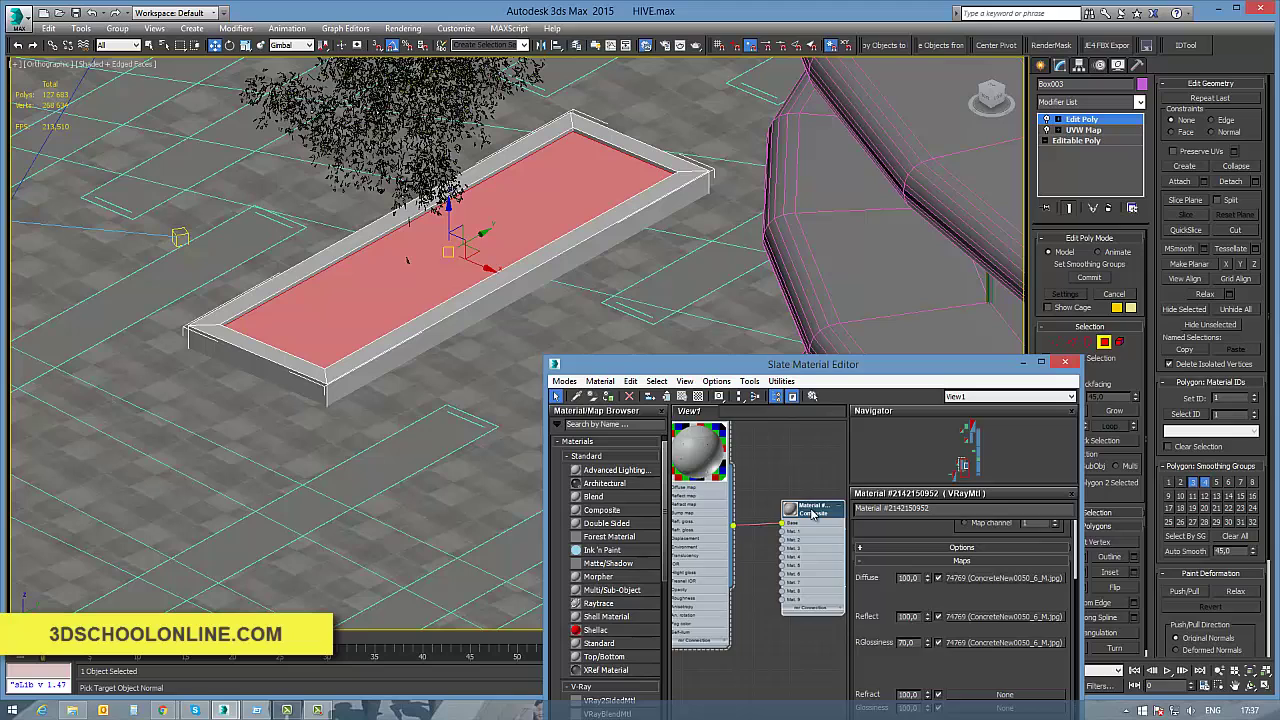
Step: Show the Composite material's parameters and move the sand pebble material node closer to it in an enlarged editor
{"action": "double_click", "coordinate": [812, 513]}
{"action": "scroll", "coordinate": [773, 542], "scroll_direction": "down", "scroll_amount": 6}
{"action": "scroll", "coordinate": [716, 562], "scroll_direction": "up", "scroll_amount": 4}
{"action": "left_click_drag", "start_coordinate": [698, 505], "coordinate": [769, 508]}
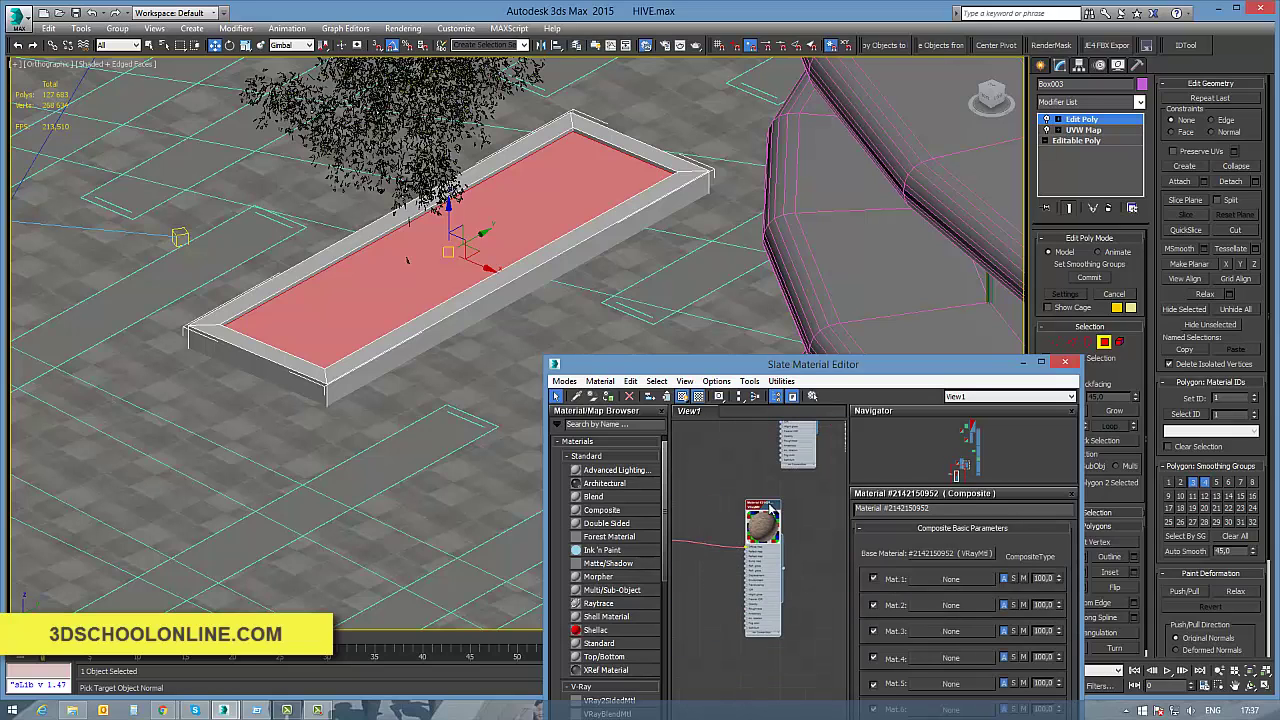
{"action": "double_click", "coordinate": [824, 366]}
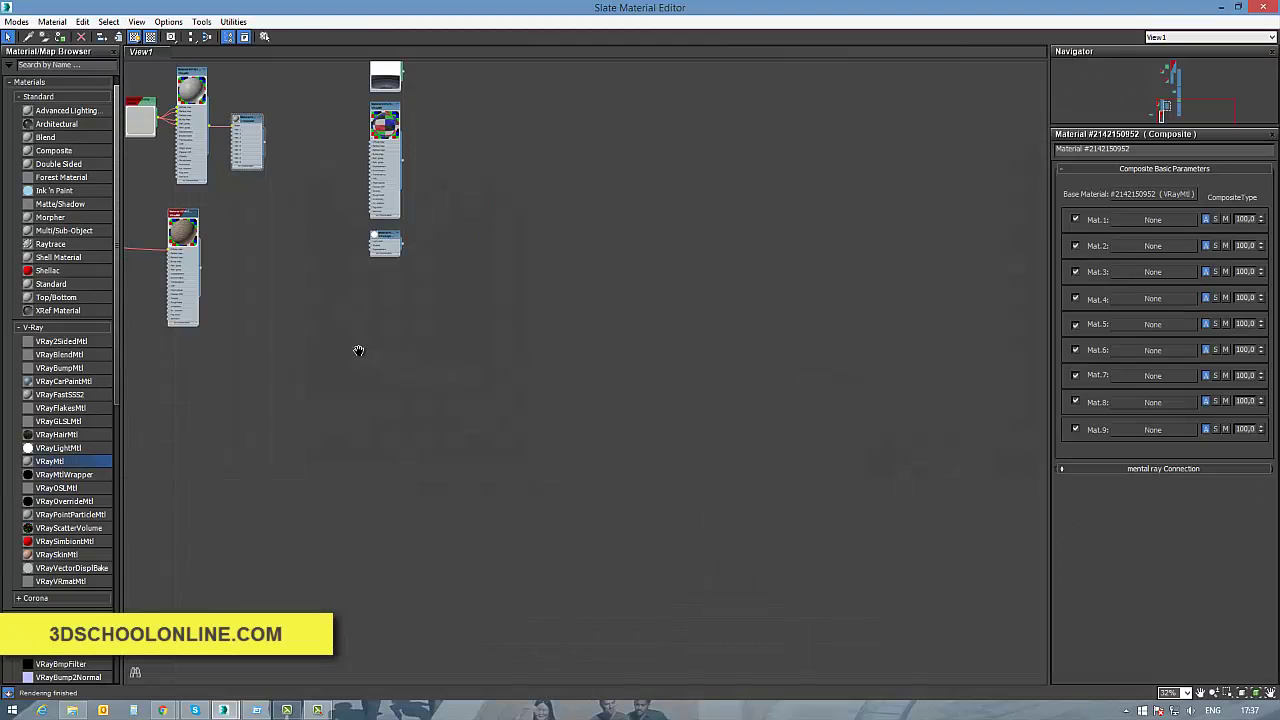
{"action": "middle_click_drag", "start_coordinate": [359, 351], "coordinate": [438, 438]}
{"action": "scroll", "coordinate": [438, 438], "scroll_direction": "up", "scroll_amount": 3}
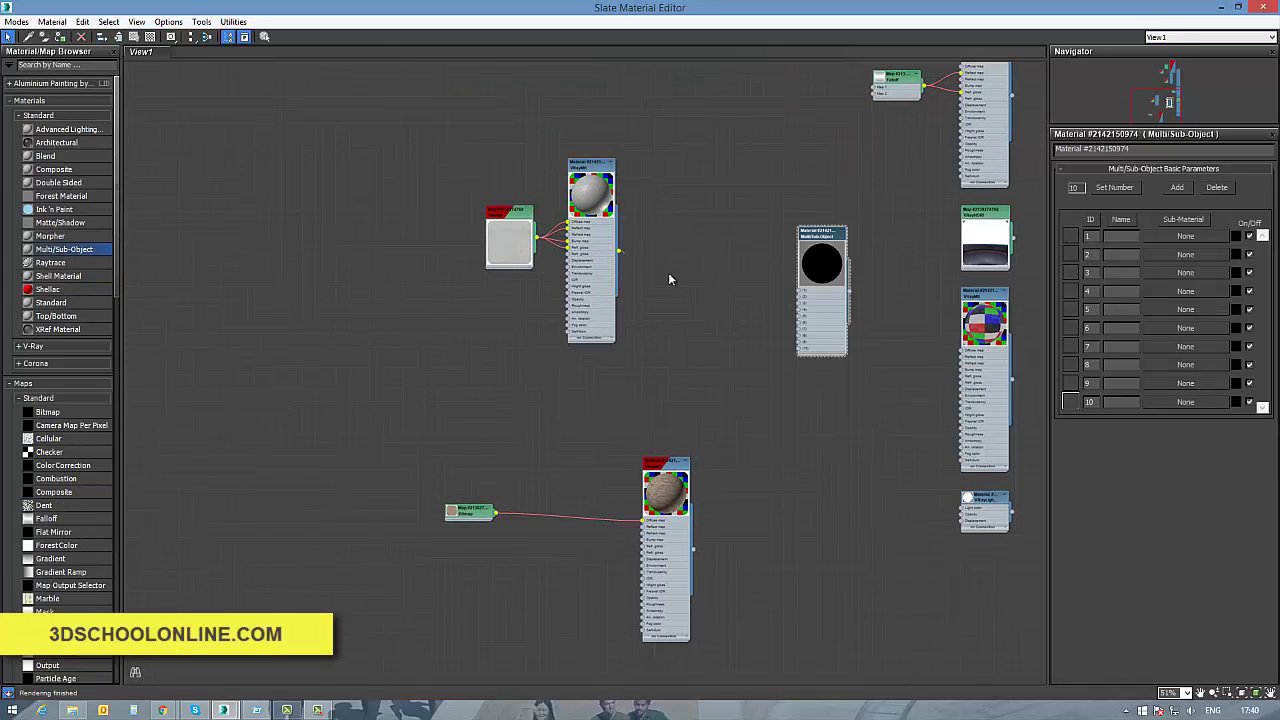
Step: Connect the concrete VRayMtl to slot 1 and the sand pebble VRayMtl to slot 2 of the Multi/Sub-Object material
{"action": "left_click_drag", "start_coordinate": [619, 250], "coordinate": [799, 290]}
{"action": "left_click_drag", "start_coordinate": [694, 549], "coordinate": [799, 297]}
{"action": "left_click_drag", "start_coordinate": [820, 237], "coordinate": [794, 250]}
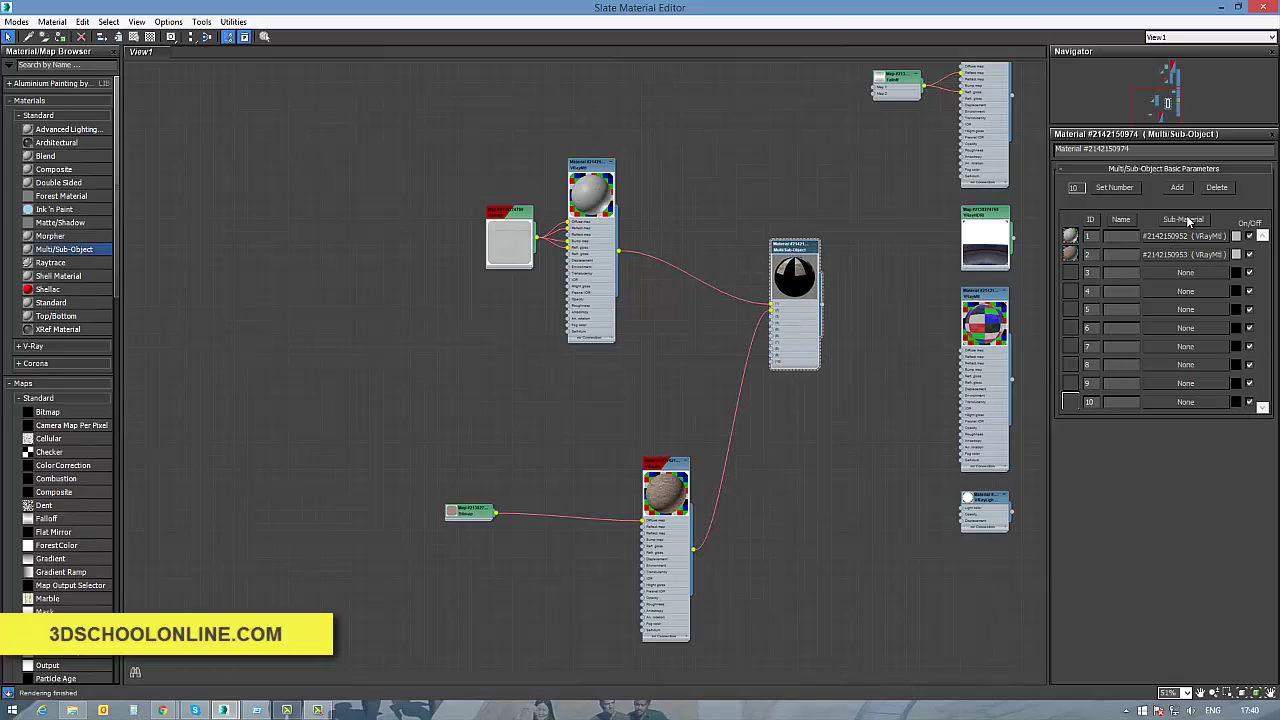
Step: Delete the unused slots of the Multi/Sub-Object material, leaving only the two connected sub-materials
{"action": "left_click", "coordinate": [1216, 188]}
{"action": "left_click", "coordinate": [1216, 188]}
{"action": "left_click", "coordinate": [1216, 188]}
{"action": "left_click", "coordinate": [1216, 188]}
{"action": "left_click", "coordinate": [1216, 188]}
{"action": "left_click", "coordinate": [1216, 188]}
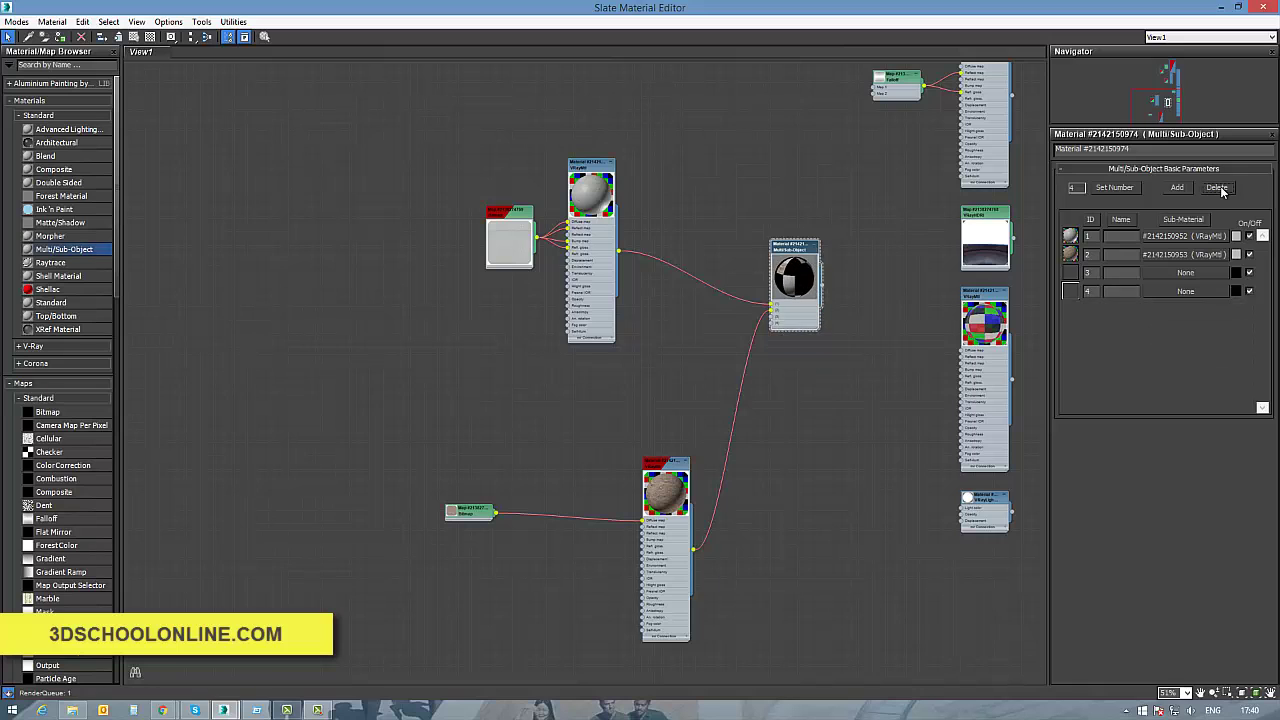
{"action": "left_click", "coordinate": [1216, 188]}
{"action": "left_click", "coordinate": [1219, 188]}
{"action": "middle_click_drag", "start_coordinate": [903, 340], "coordinate": [823, 369]}
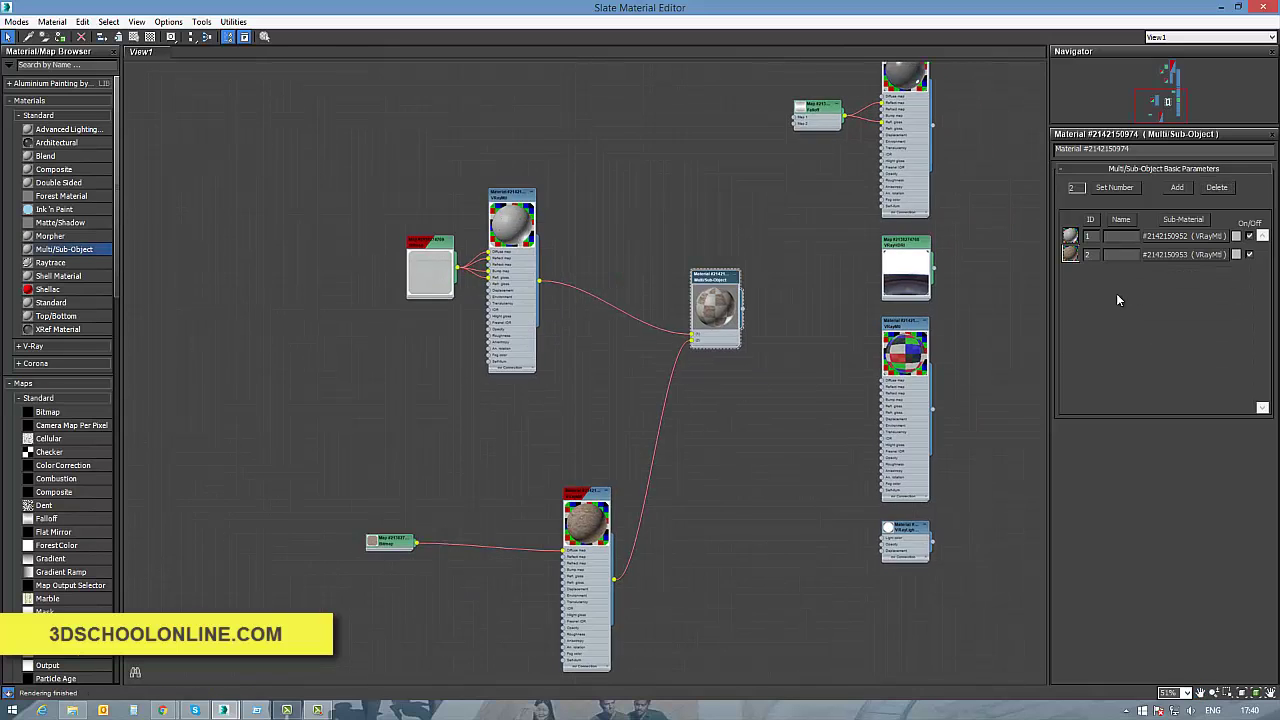
{"action": "scroll", "coordinate": [878, 346], "scroll_direction": "up", "scroll_amount": 2}
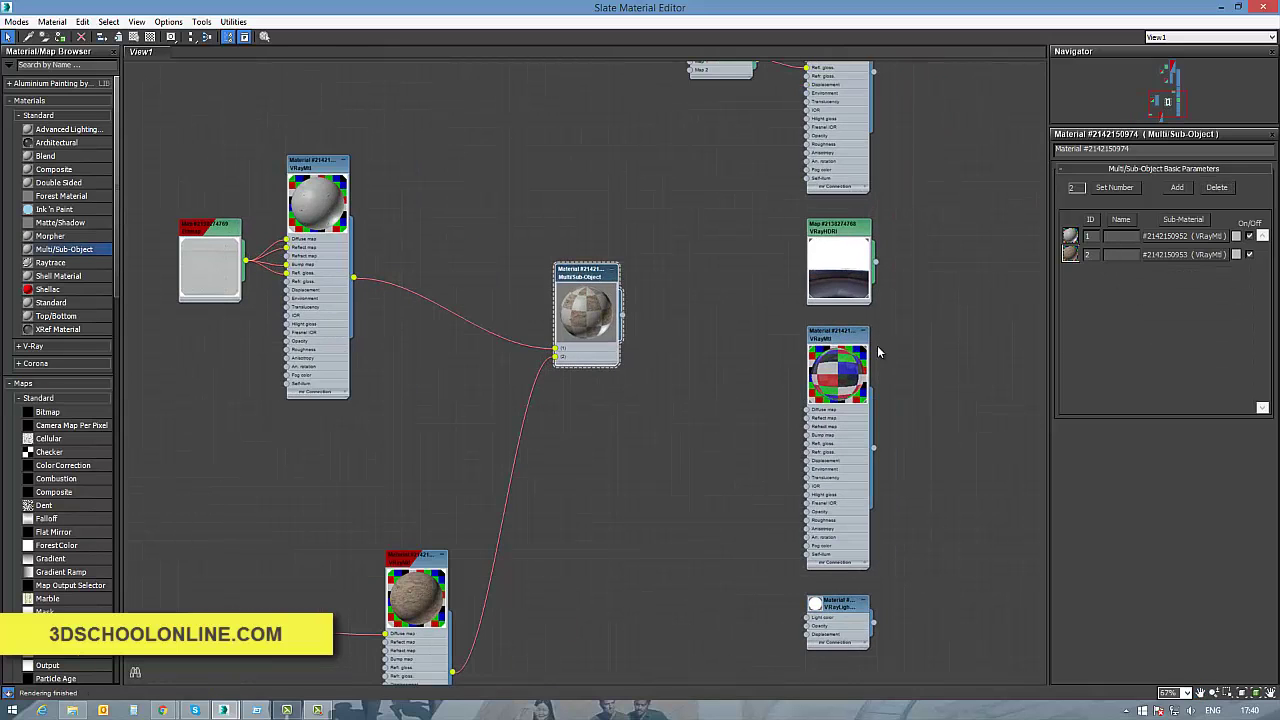
Step: Set the sand pebble VRayMtl's Material ID Channel to #4
{"action": "double_click", "coordinate": [420, 562]}
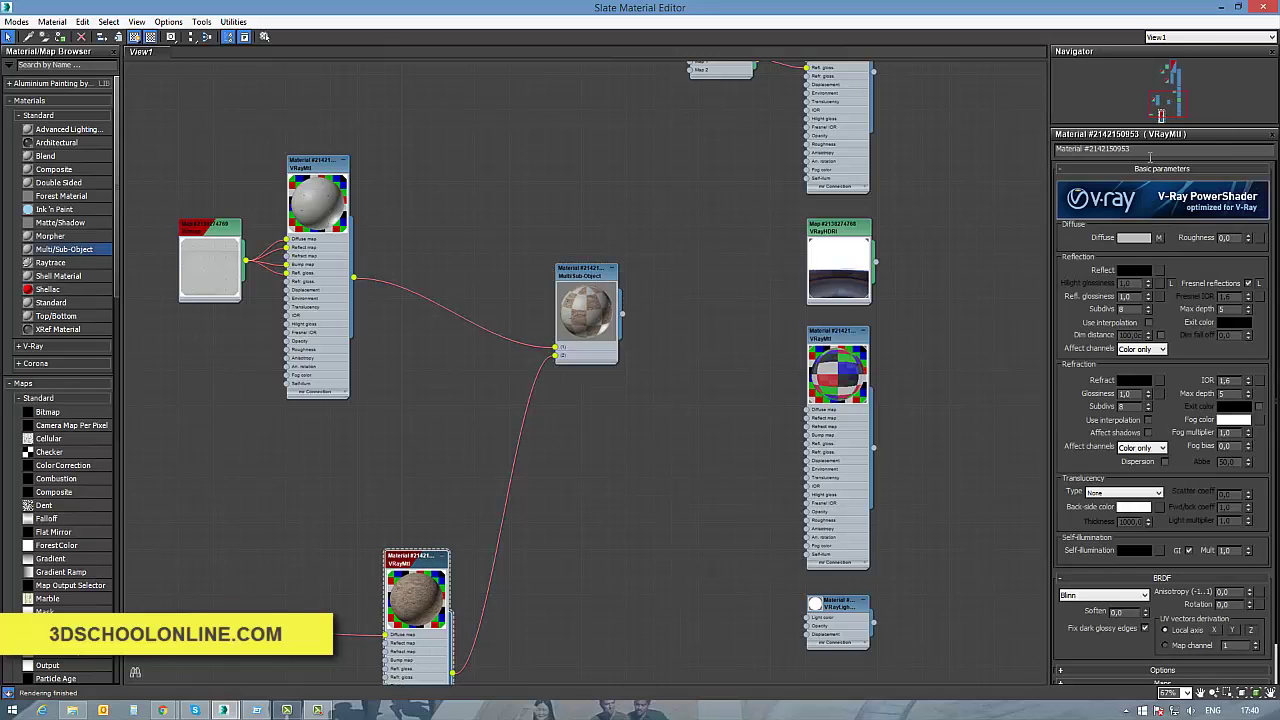
{"action": "scroll", "coordinate": [1180, 262], "scroll_direction": "down", "scroll_amount": 1}
{"action": "right_click", "coordinate": [422, 557]}
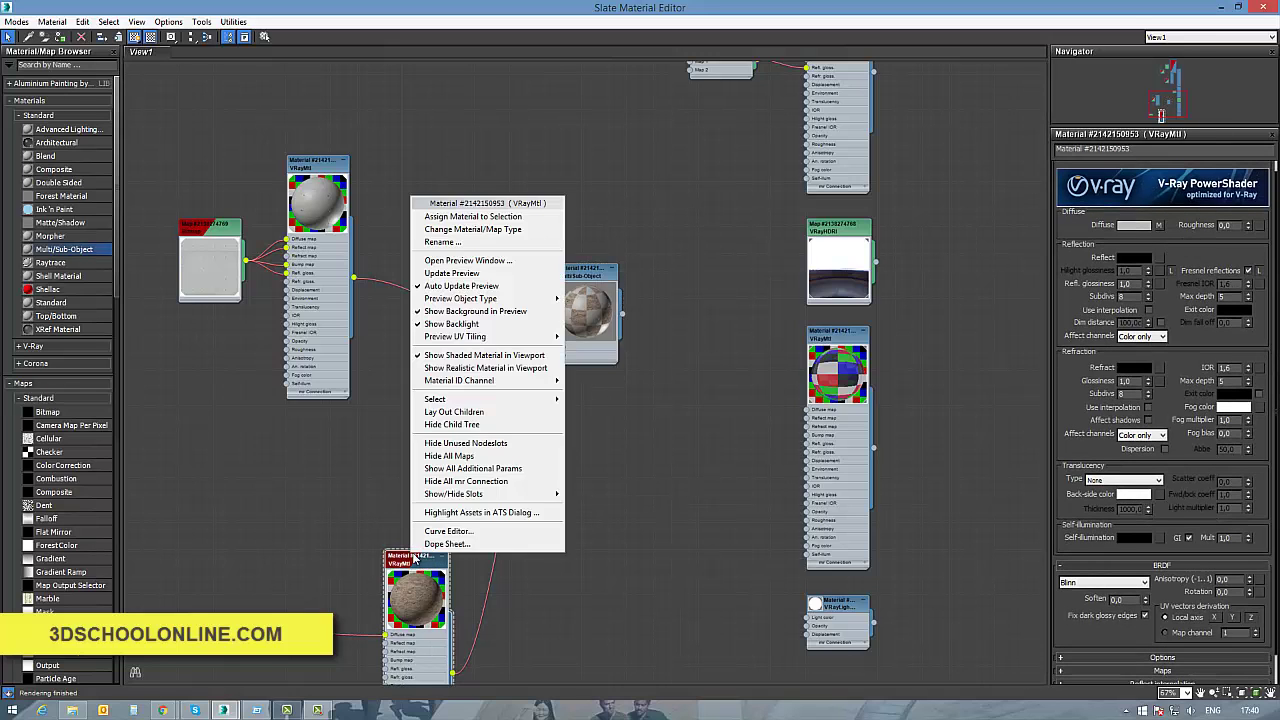
{"action": "mouse_move", "coordinate": [465, 388]}
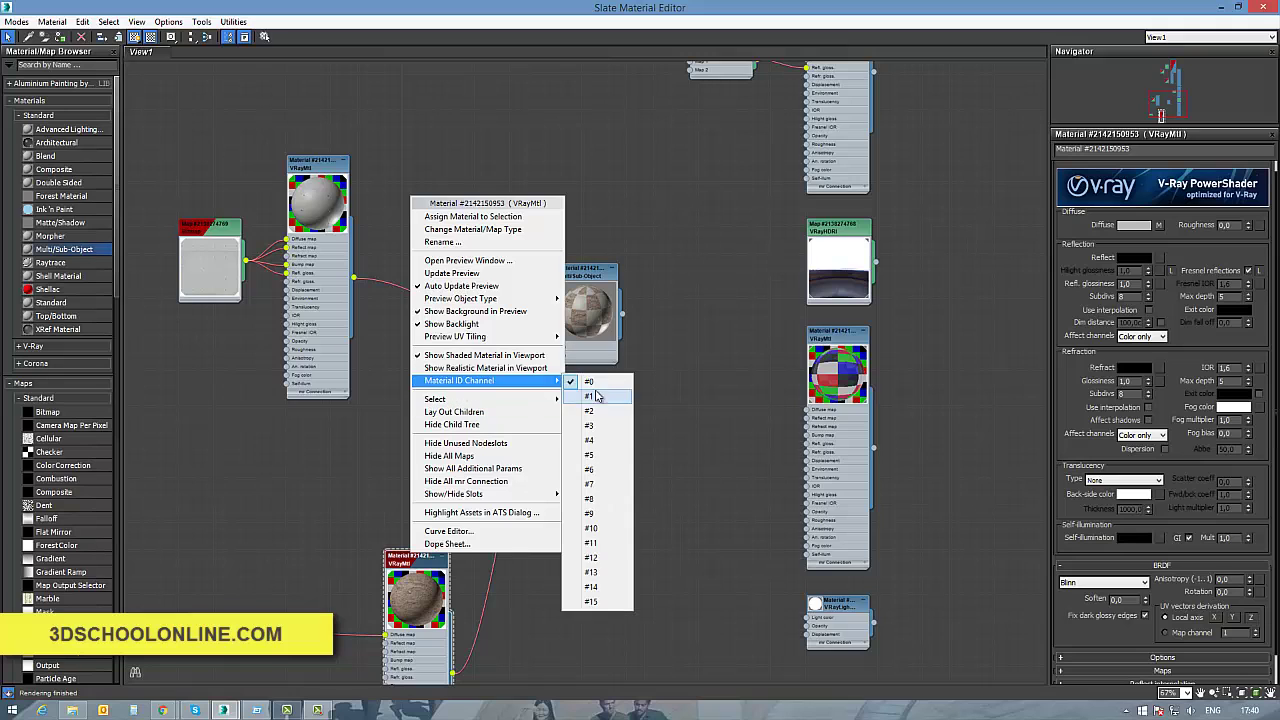
{"action": "left_click", "coordinate": [592, 441]}
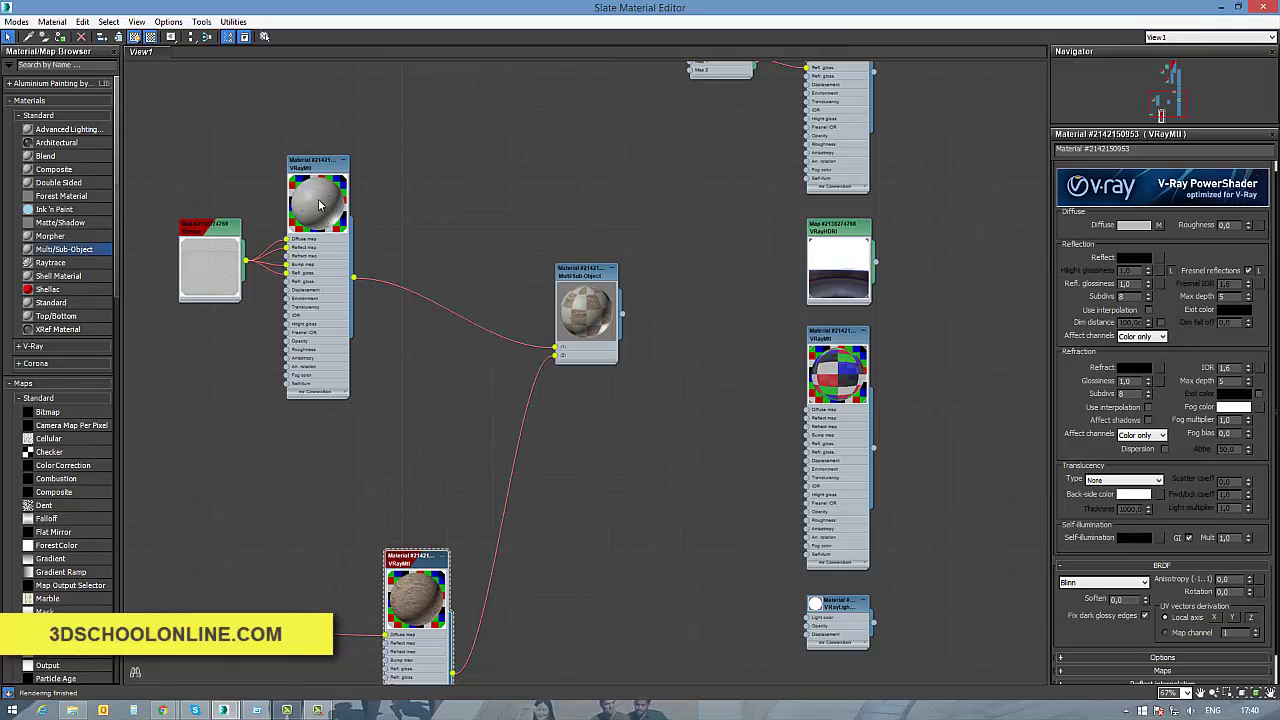
Step: Set the concrete VRayMtl's Material ID Channel to #3
{"action": "right_click", "coordinate": [314, 166]}
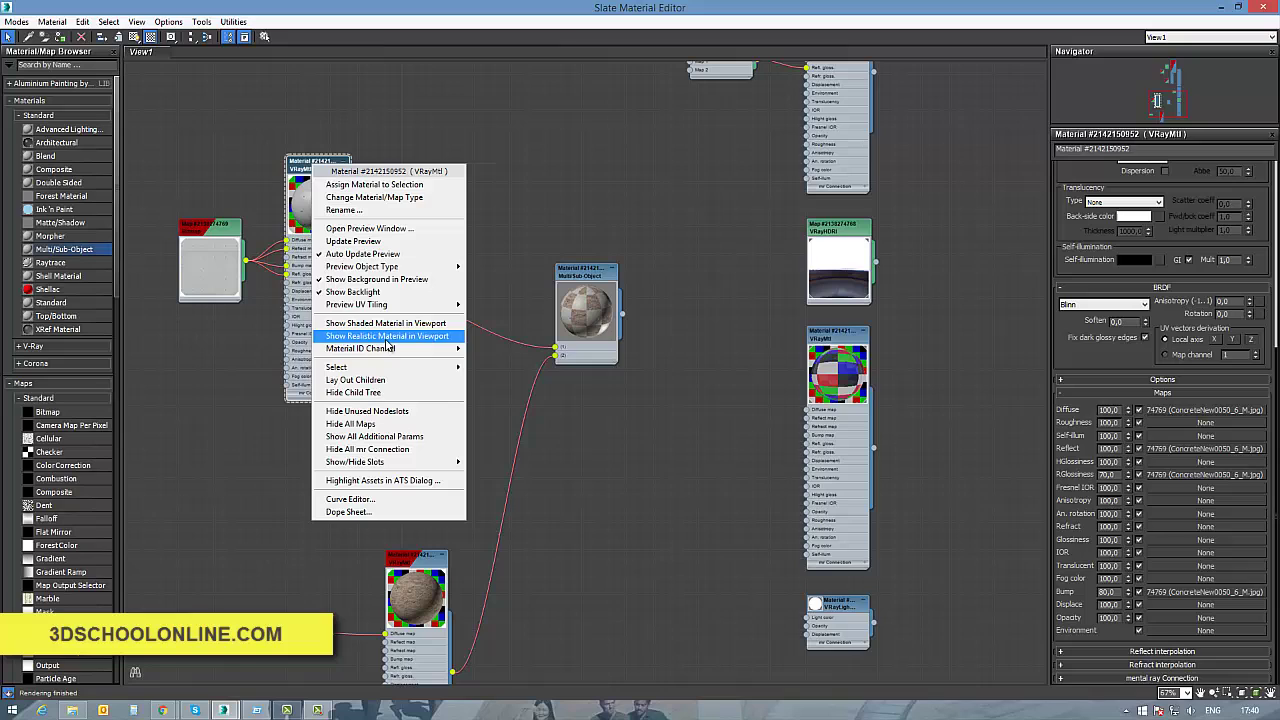
{"action": "mouse_move", "coordinate": [425, 350]}
{"action": "left_click", "coordinate": [495, 396]}
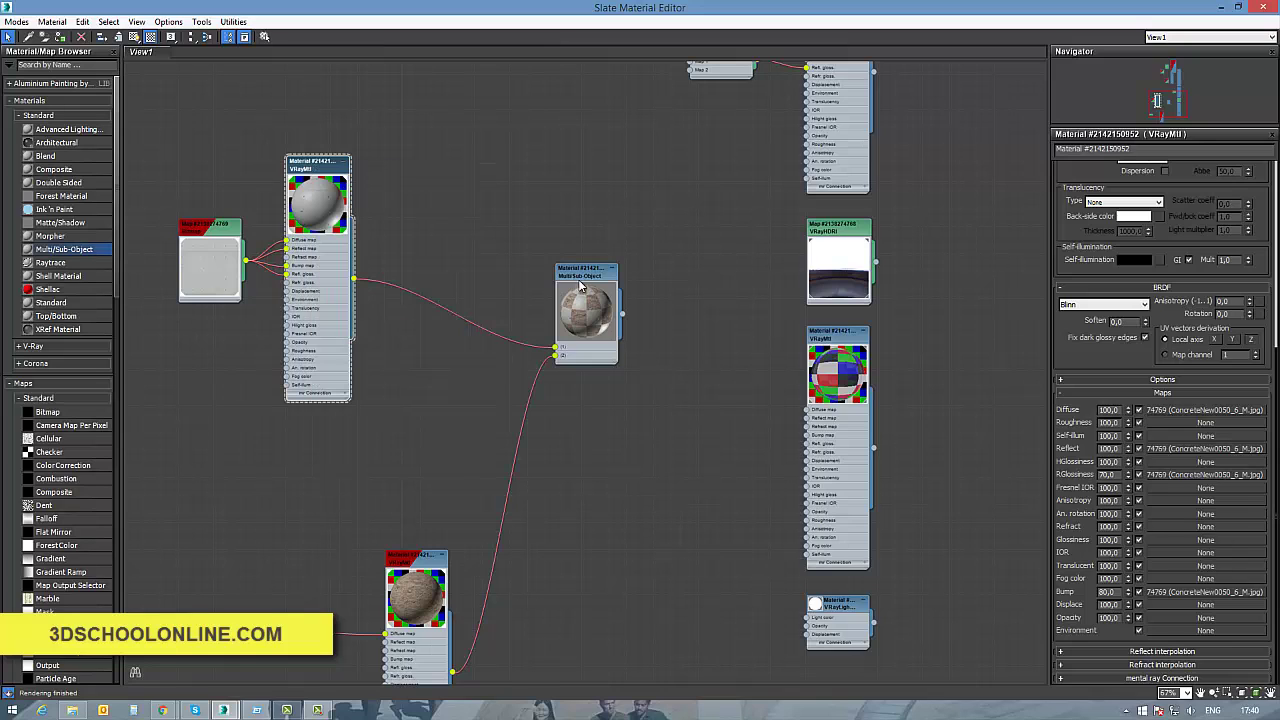
Step: Set the Multi/Sub-Object material's sub-material IDs to 3 for the concrete and 4 for the sand pebbles
{"action": "double_click", "coordinate": [584, 280]}
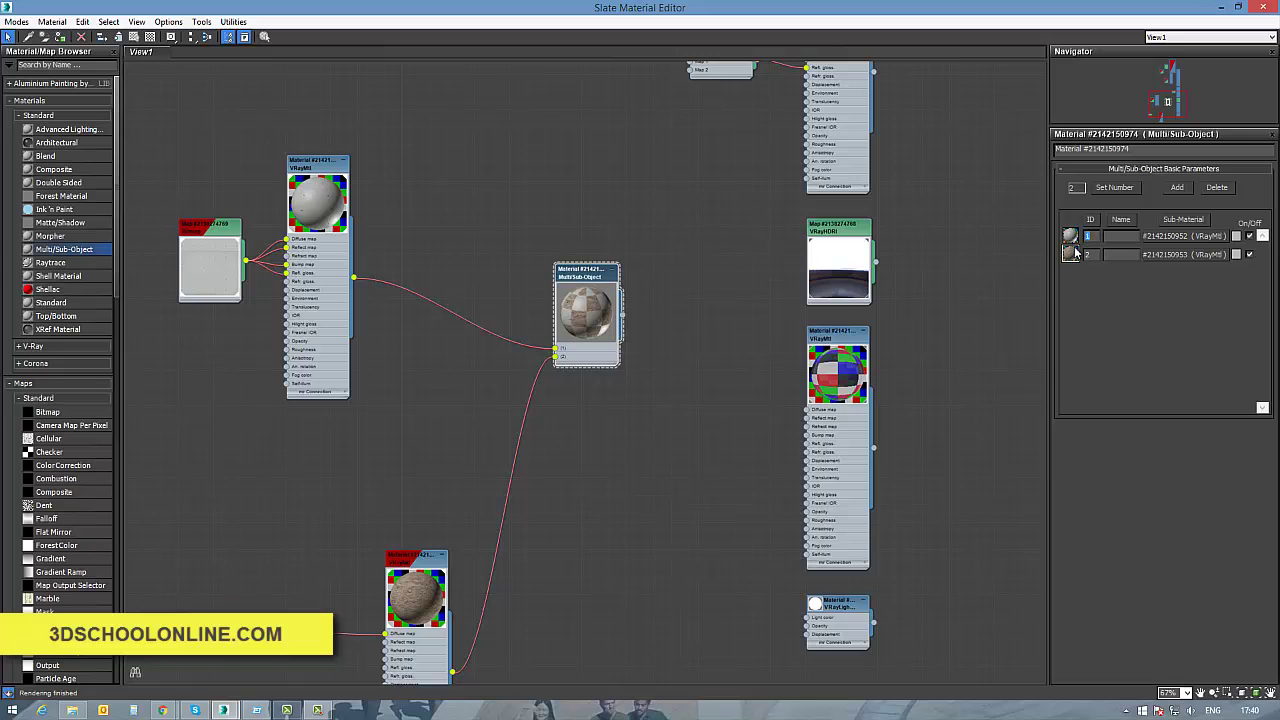
{"action": "type", "text": "3"}
{"action": "key", "text": "Return"}
{"action": "type", "text": "4"}
{"action": "key", "text": "Return"}
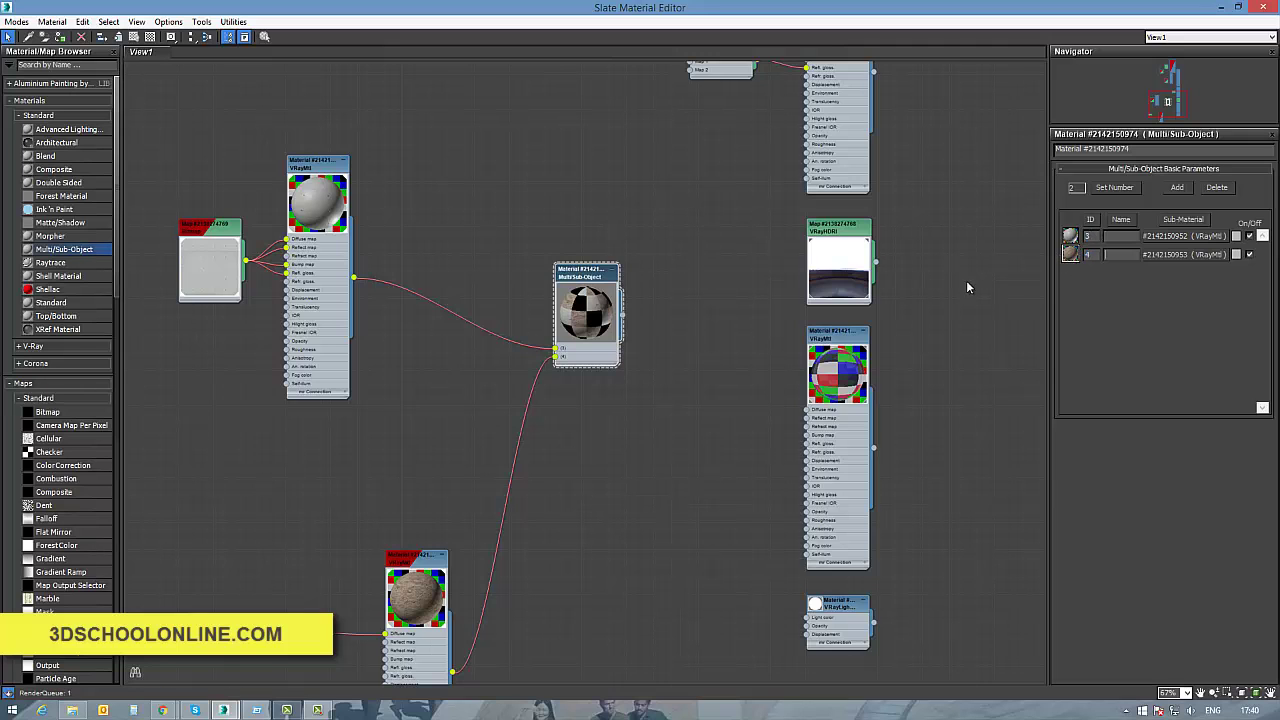
Step: Exit polygon editing on the planter box and assign the Multi/Sub-Object material to the whole object
{"action": "middle_click_drag", "start_coordinate": [648, 418], "coordinate": [842, 388]}
{"action": "scroll", "coordinate": [768, 398], "scroll_direction": "down", "scroll_amount": 2}
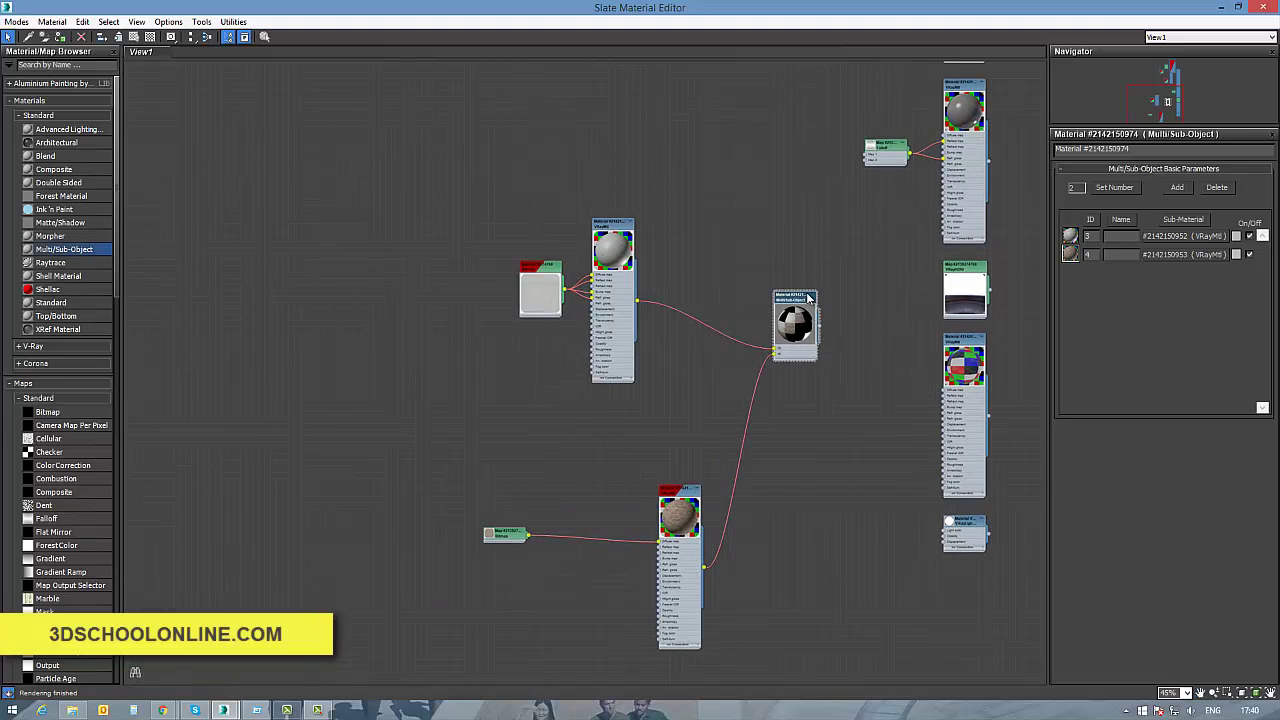
{"action": "double_click", "coordinate": [829, 23]}
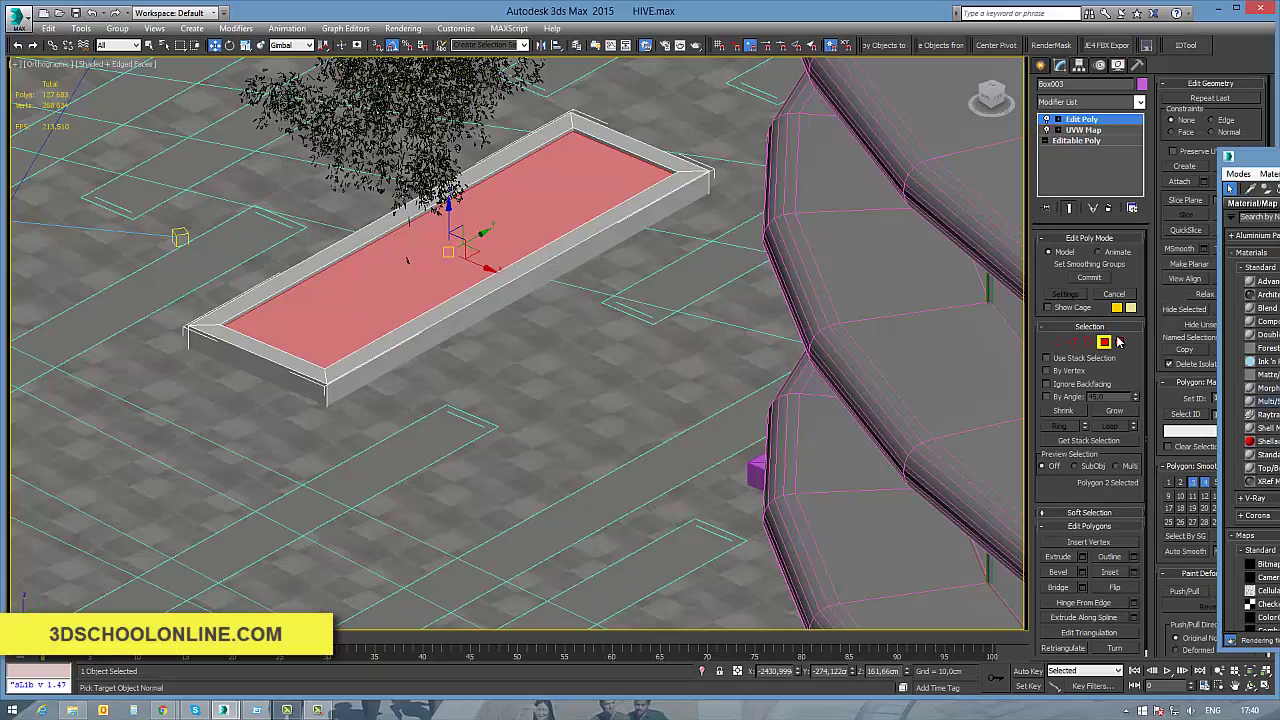
{"action": "left_click", "coordinate": [1113, 342]}
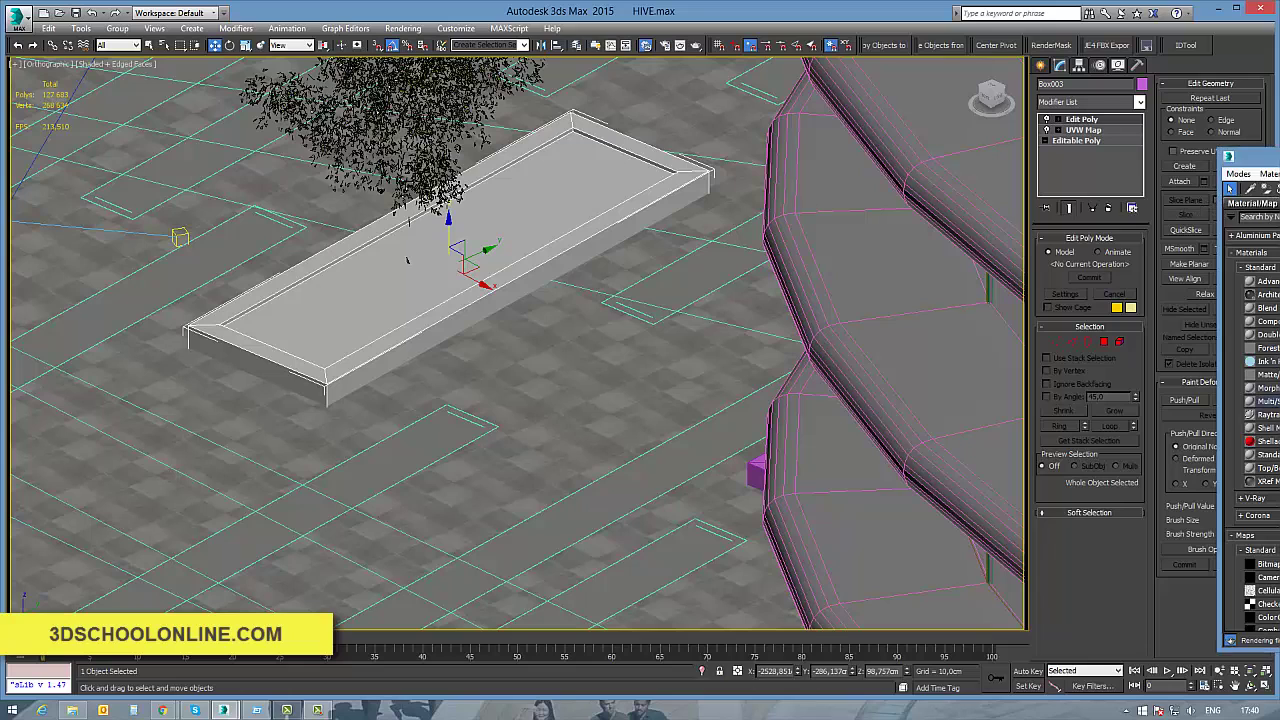
{"action": "left_click_drag", "start_coordinate": [1245, 157], "coordinate": [991, 150]}
{"action": "left_click", "coordinate": [1031, 183]}
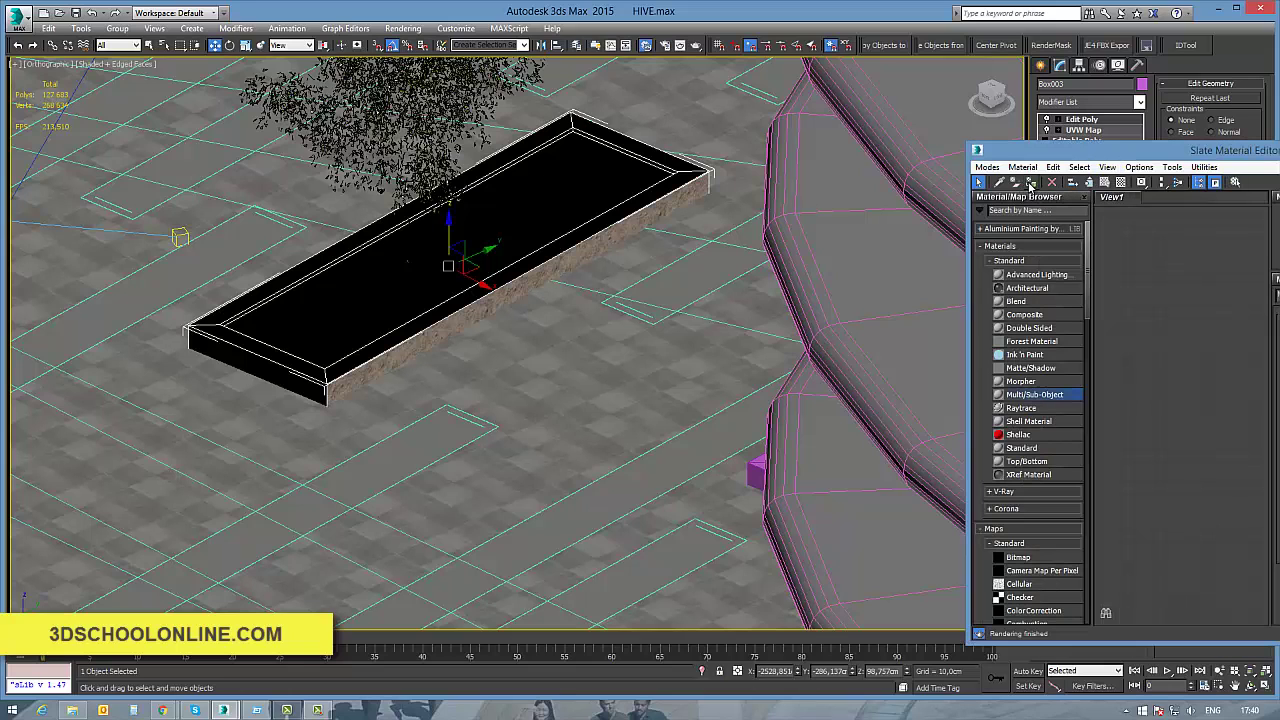
Step: Check the Material ID Channel options of the concrete and sand pebble VRayMtl nodes beside the planter box
{"action": "left_click_drag", "start_coordinate": [1150, 150], "coordinate": [817, 140]}
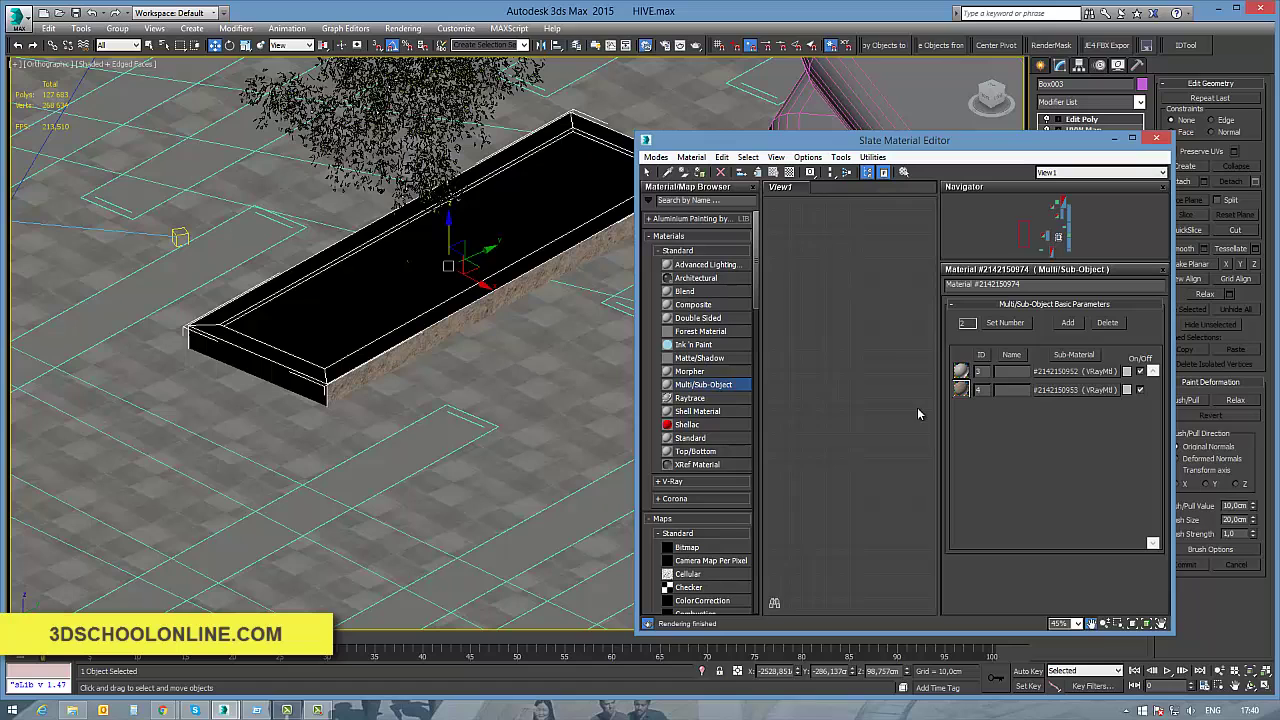
{"action": "scroll", "coordinate": [831, 428], "scroll_direction": "down", "scroll_amount": 3}
{"action": "scroll", "coordinate": [863, 422], "scroll_direction": "up", "scroll_amount": 4}
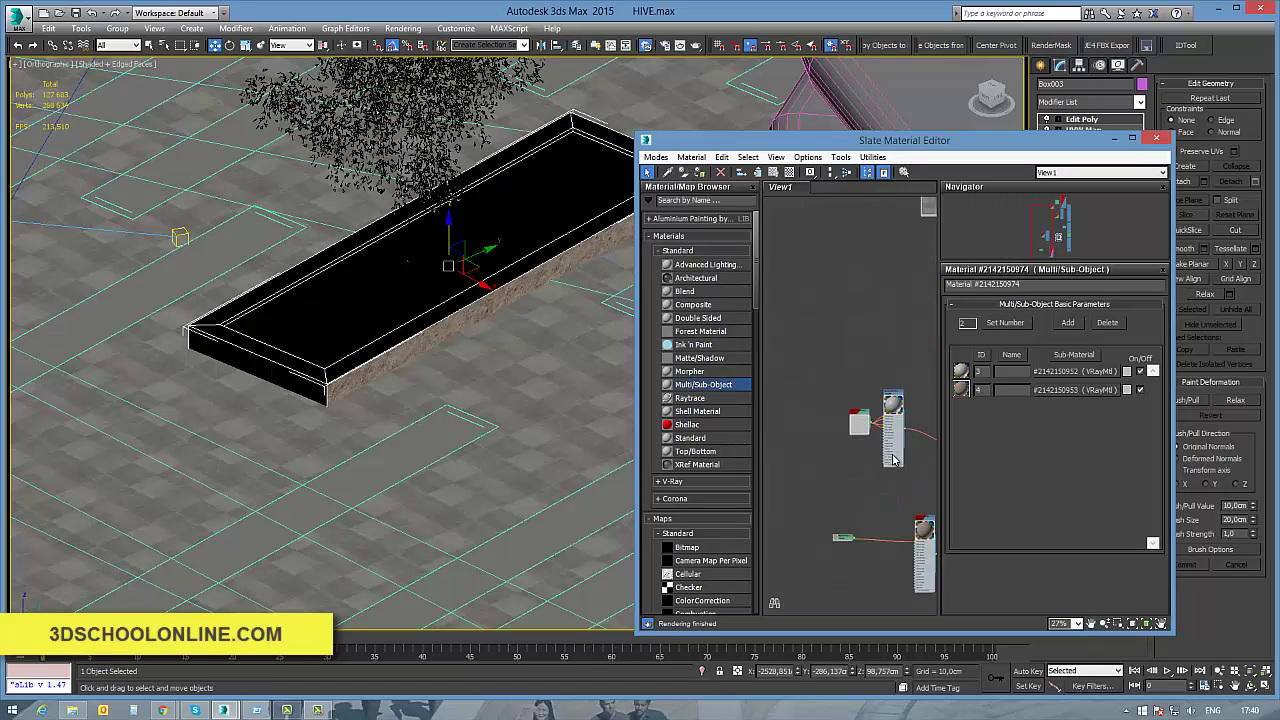
{"action": "middle_click_drag", "start_coordinate": [900, 450], "coordinate": [817, 389]}
{"action": "double_click", "coordinate": [804, 318]}
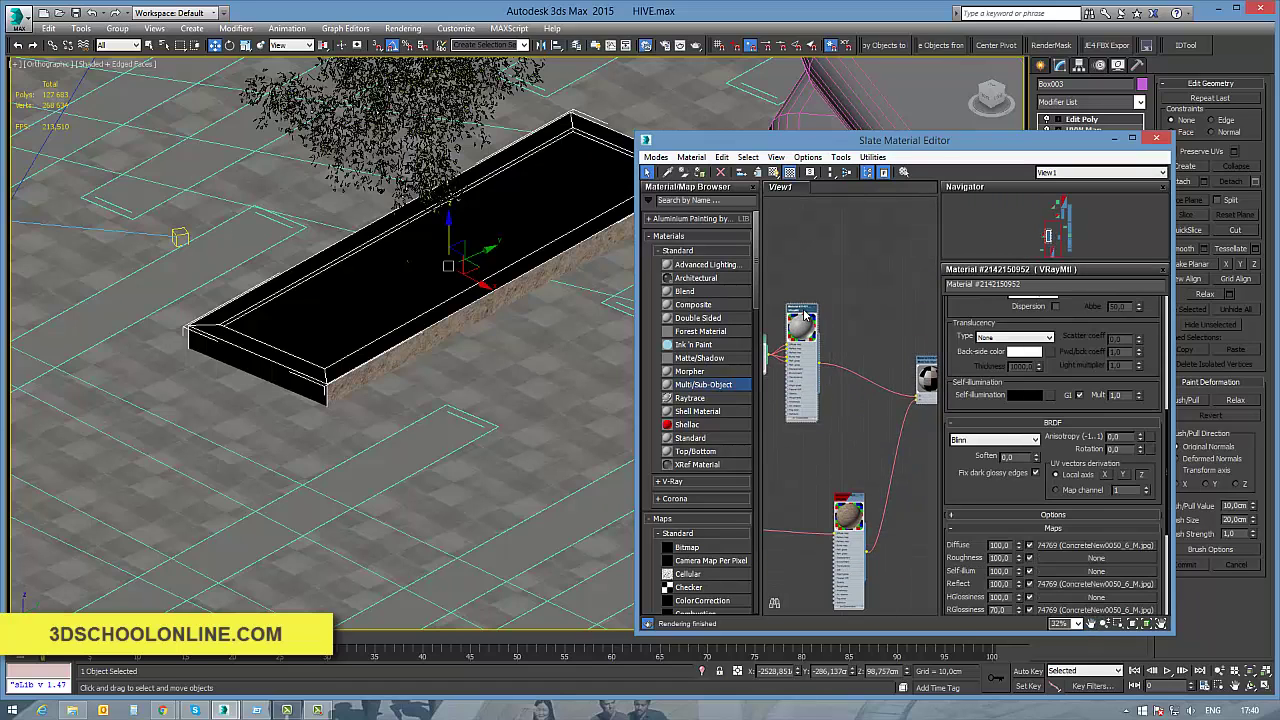
{"action": "right_click", "coordinate": [804, 316]}
{"action": "mouse_move", "coordinate": [840, 516]}
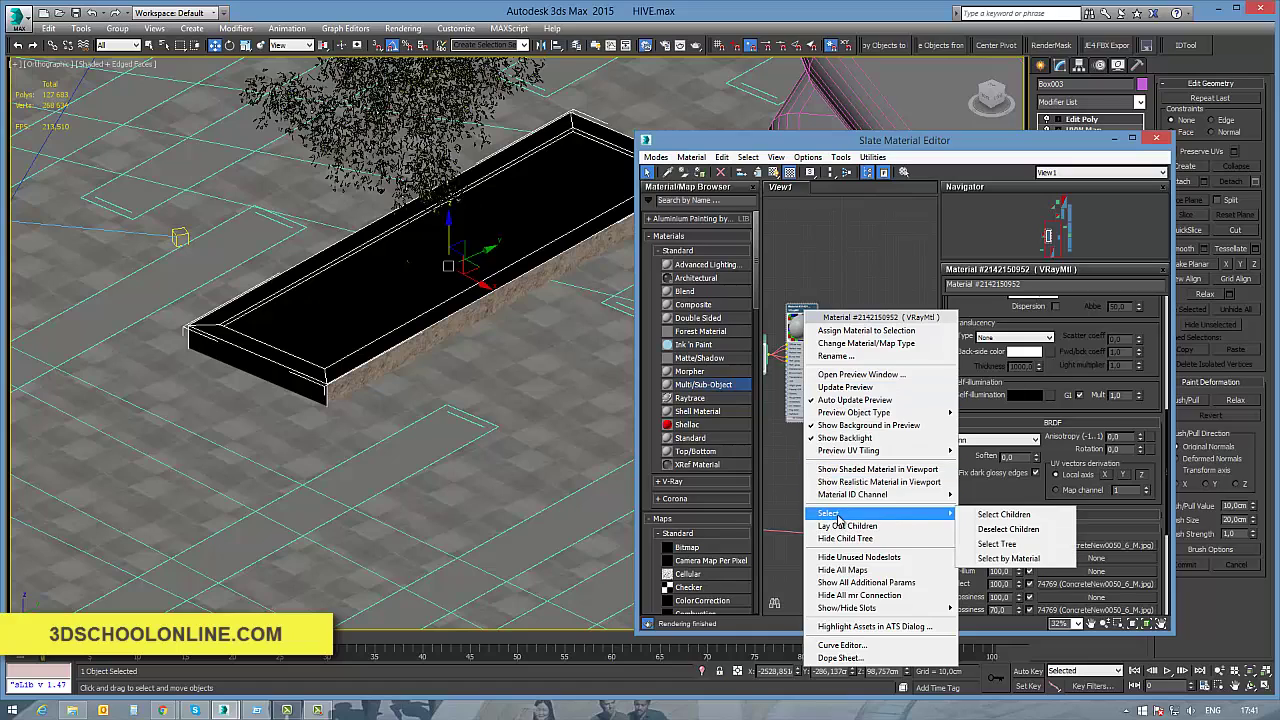
{"action": "mouse_move", "coordinate": [929, 501]}
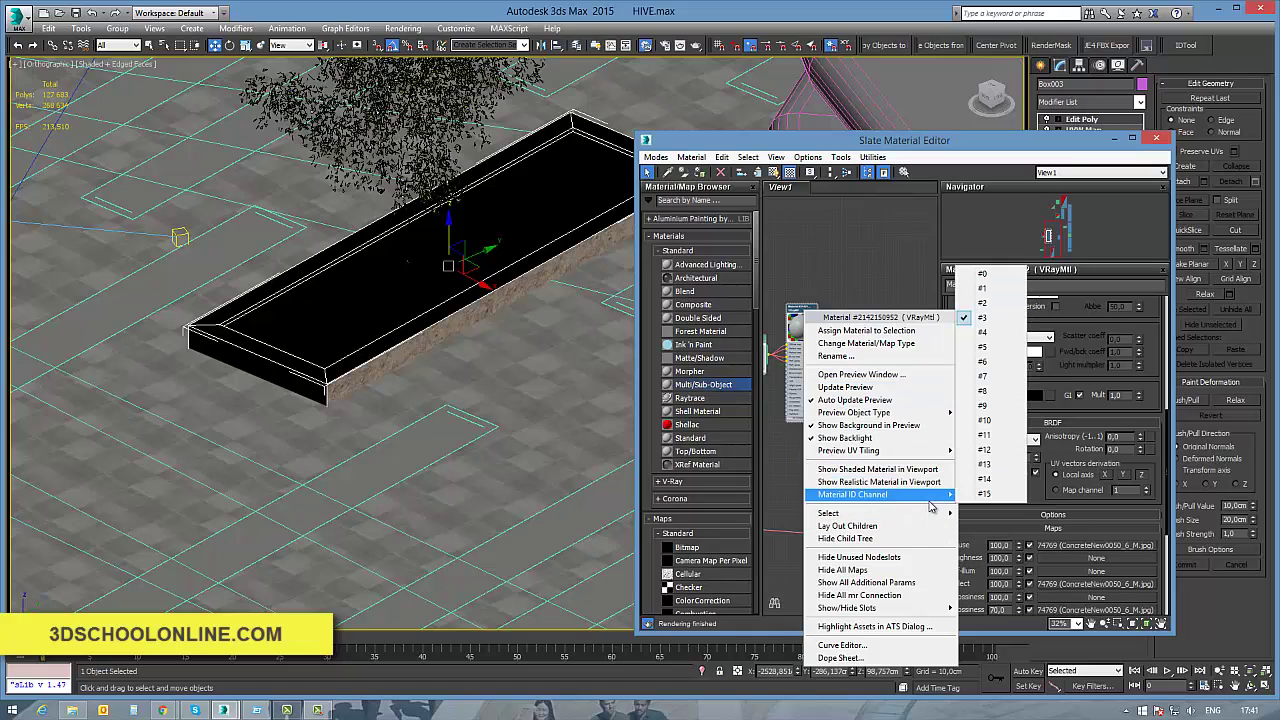
{"action": "left_click", "coordinate": [820, 290]}
{"action": "middle_click_drag", "start_coordinate": [821, 458], "coordinate": [842, 376]}
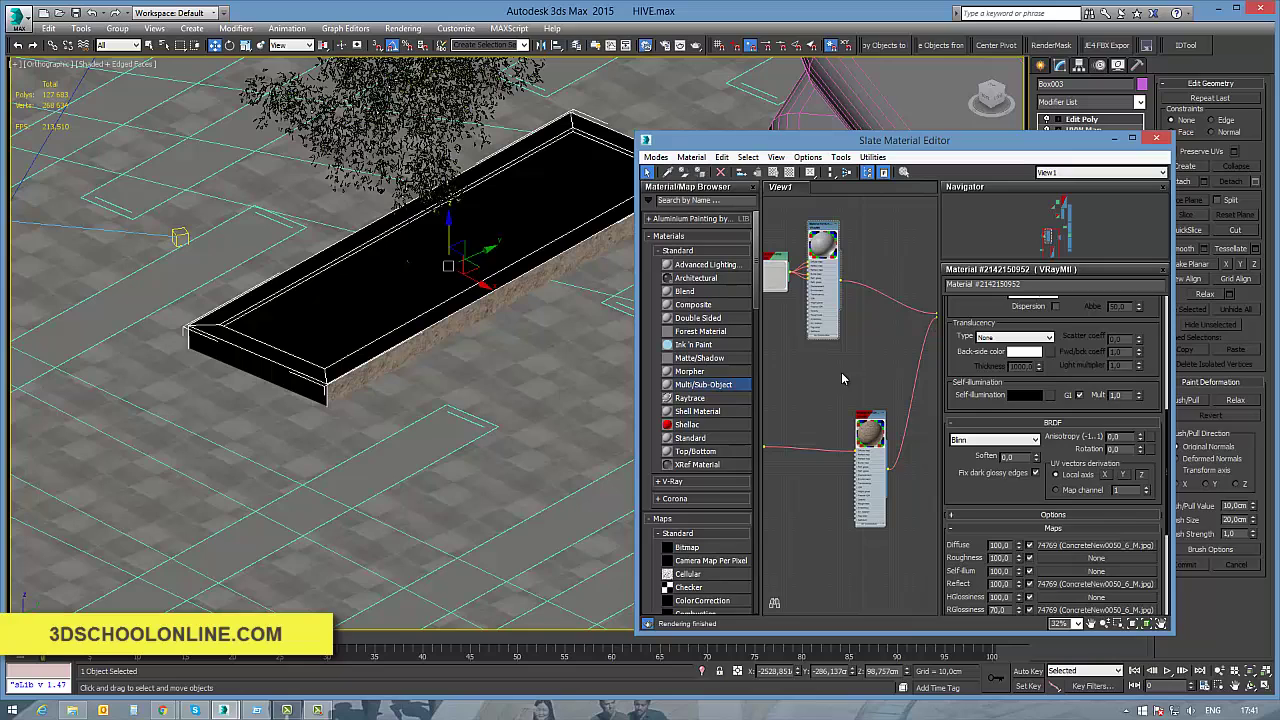
{"action": "left_click", "coordinate": [864, 420]}
{"action": "right_click", "coordinate": [866, 420]}
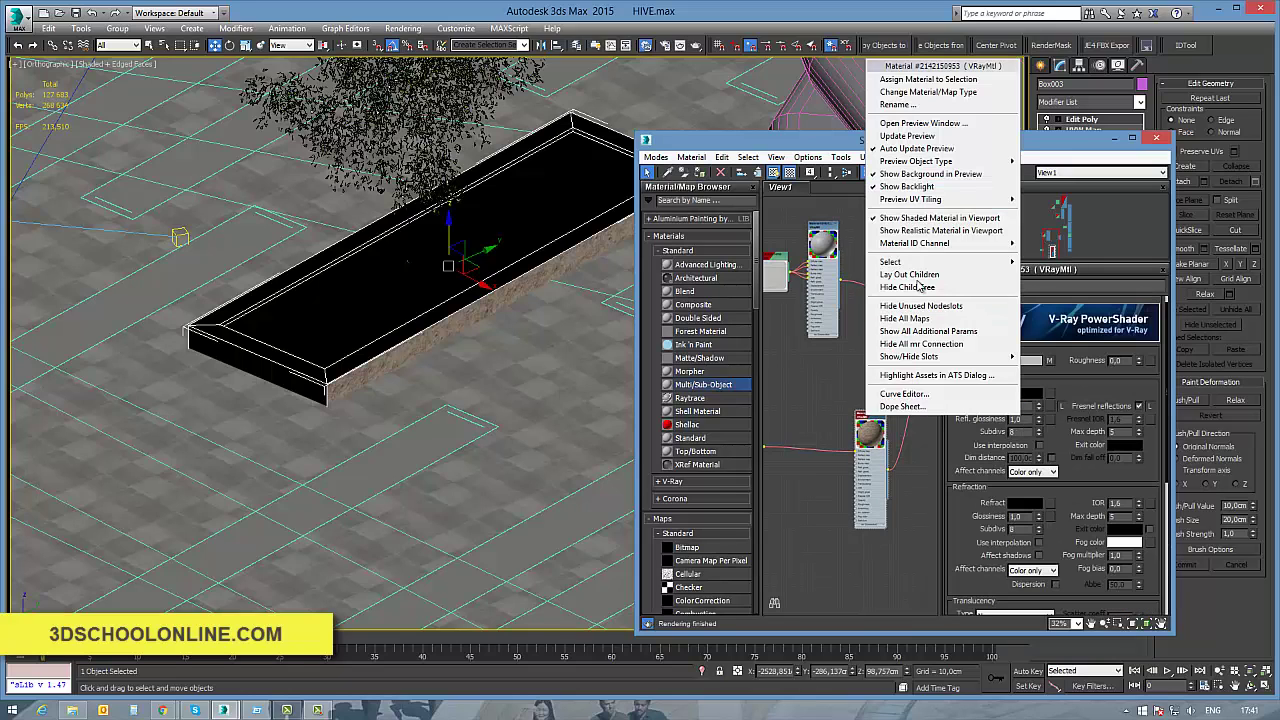
{"action": "left_click", "coordinate": [852, 226]}
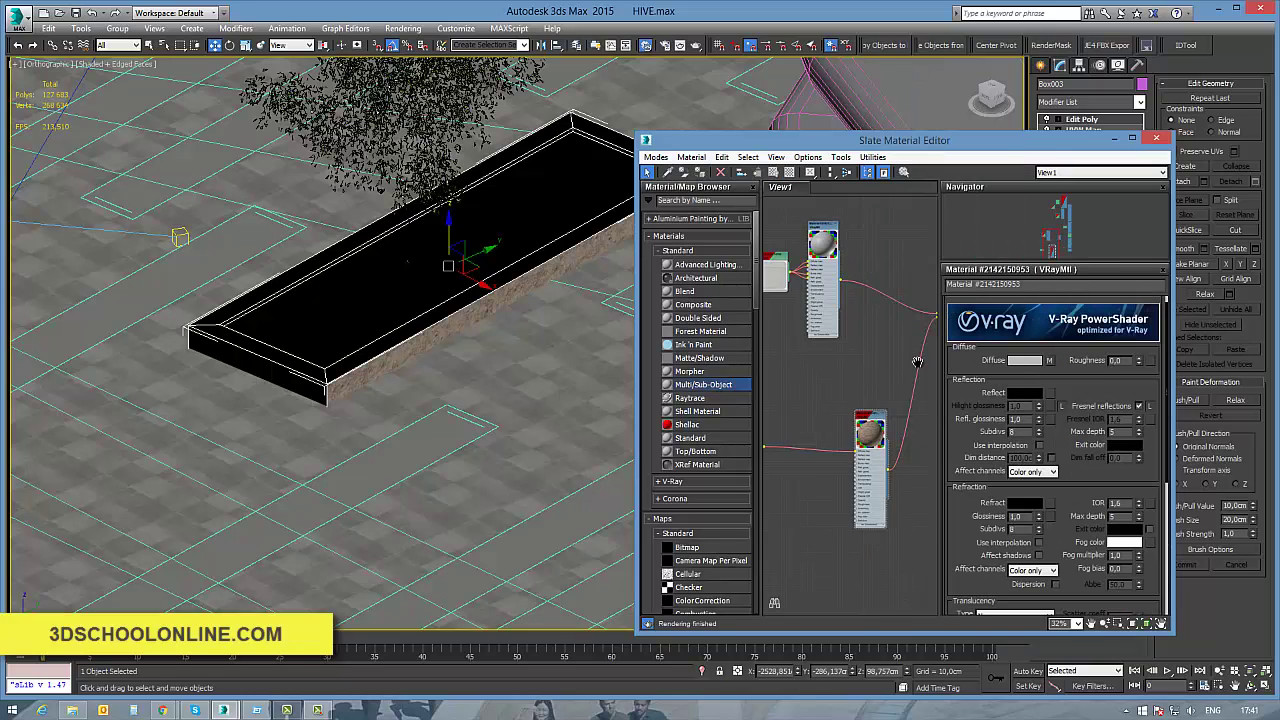
Step: Set the Multi/Sub-Object material's sub-material IDs to 1 for the concrete and 2 for the sand pebbles
{"action": "middle_click_drag", "start_coordinate": [917, 362], "coordinate": [800, 335]}
{"action": "scroll", "coordinate": [869, 303], "scroll_direction": "up", "scroll_amount": 1}
{"action": "scroll", "coordinate": [869, 305], "scroll_direction": "up", "scroll_amount": 1}
{"action": "left_click", "coordinate": [823, 305]}
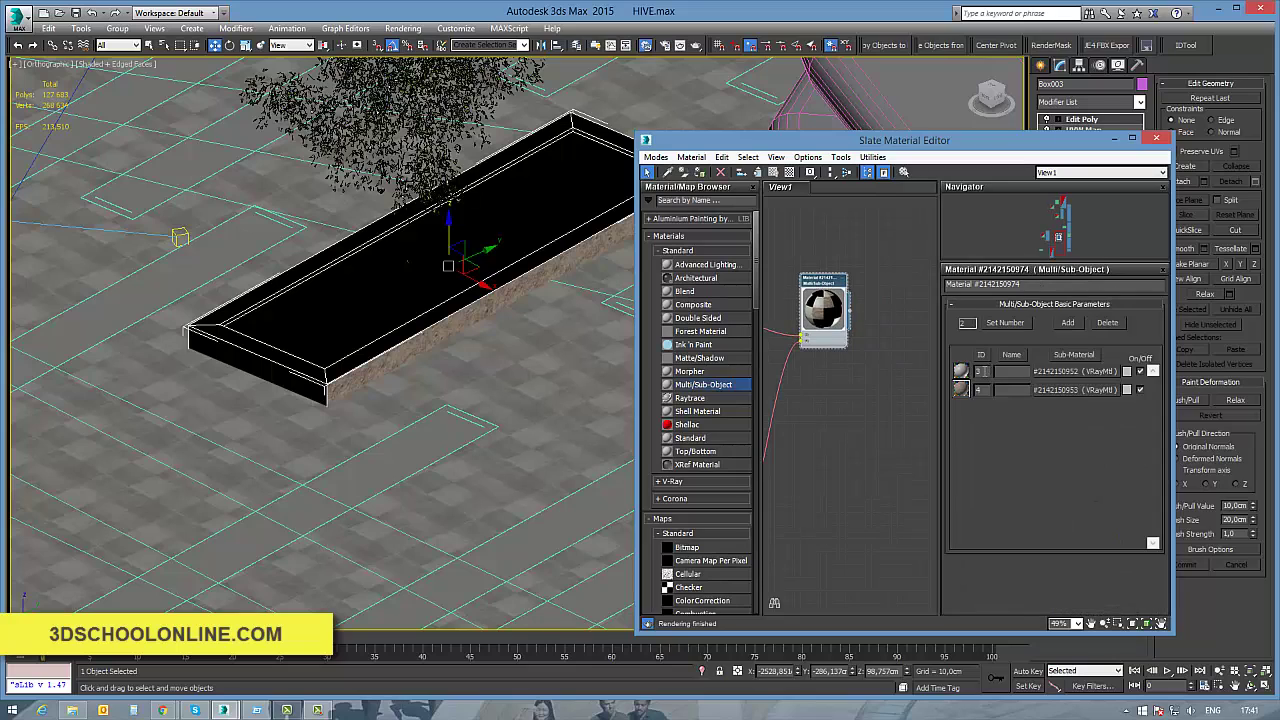
{"action": "type", "text": "1"}
{"action": "left_click", "coordinate": [982, 390]}
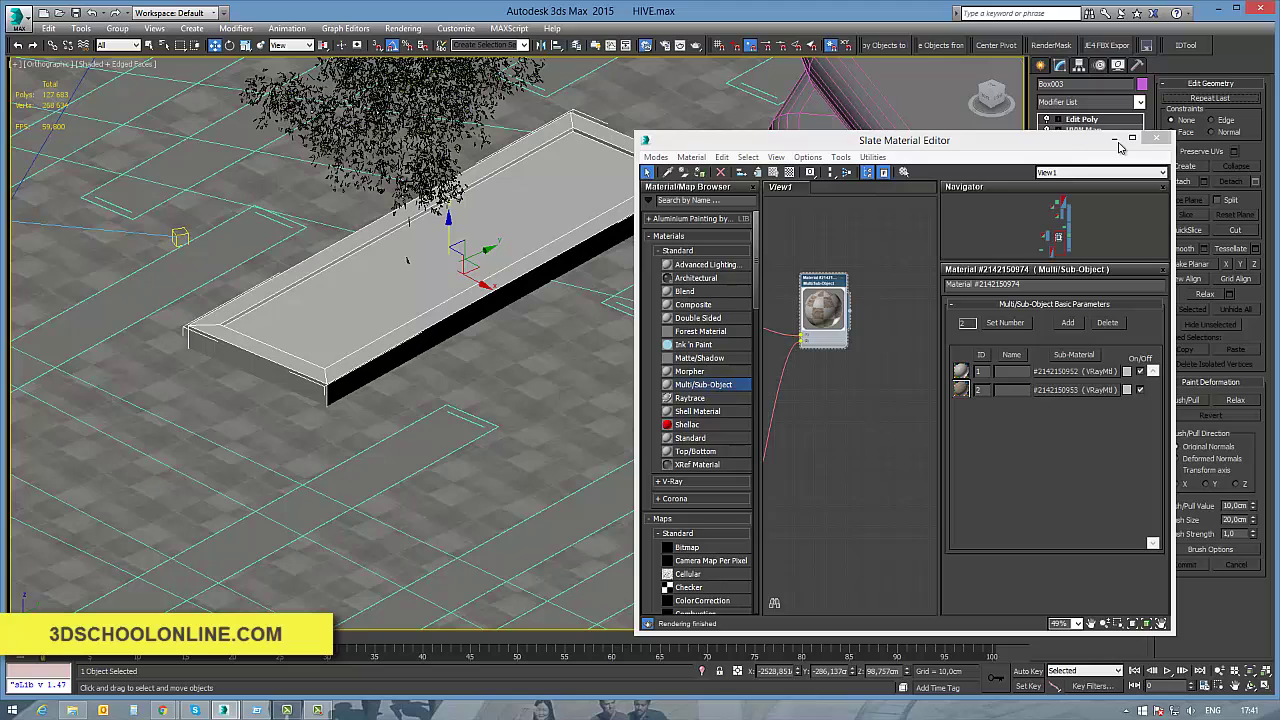
Step: Select the planter's inner ground polygons and set their material ID to 2
{"action": "left_click", "coordinate": [1116, 139]}
{"action": "middle_click_drag", "start_coordinate": [850, 394], "coordinate": [862, 432]}
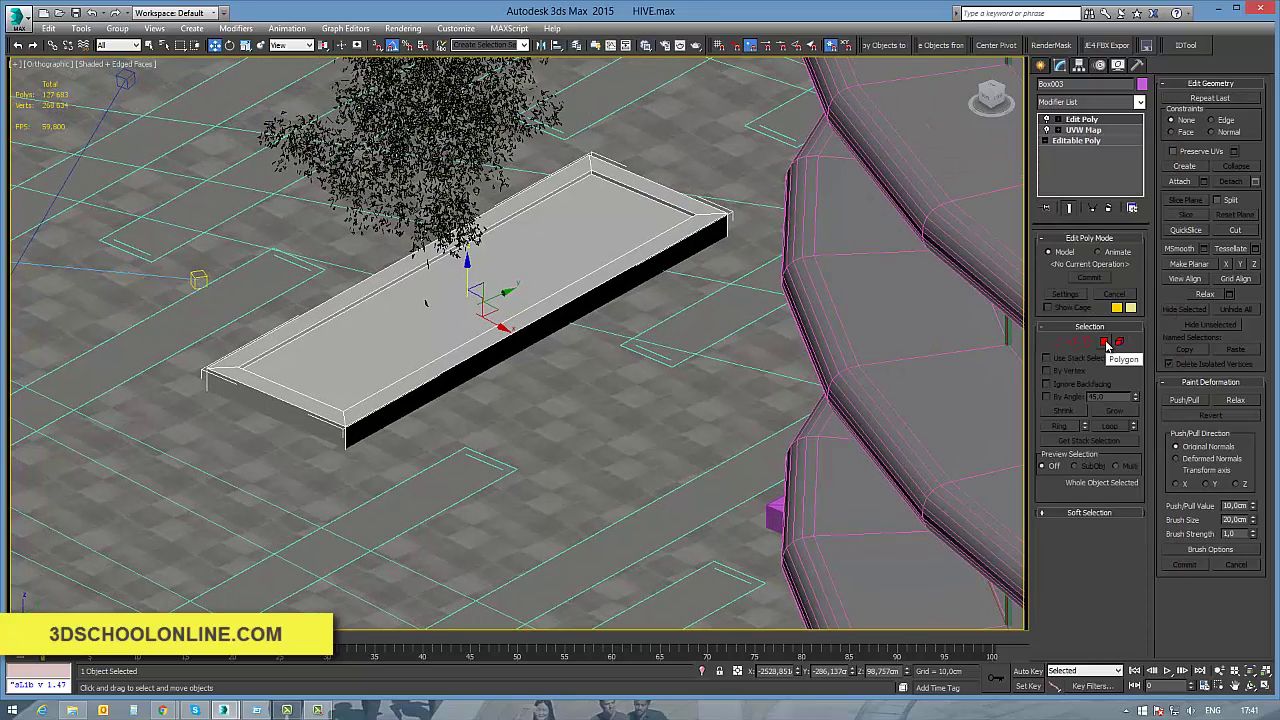
{"action": "left_click", "coordinate": [1105, 343]}
{"action": "left_click", "coordinate": [606, 274]}
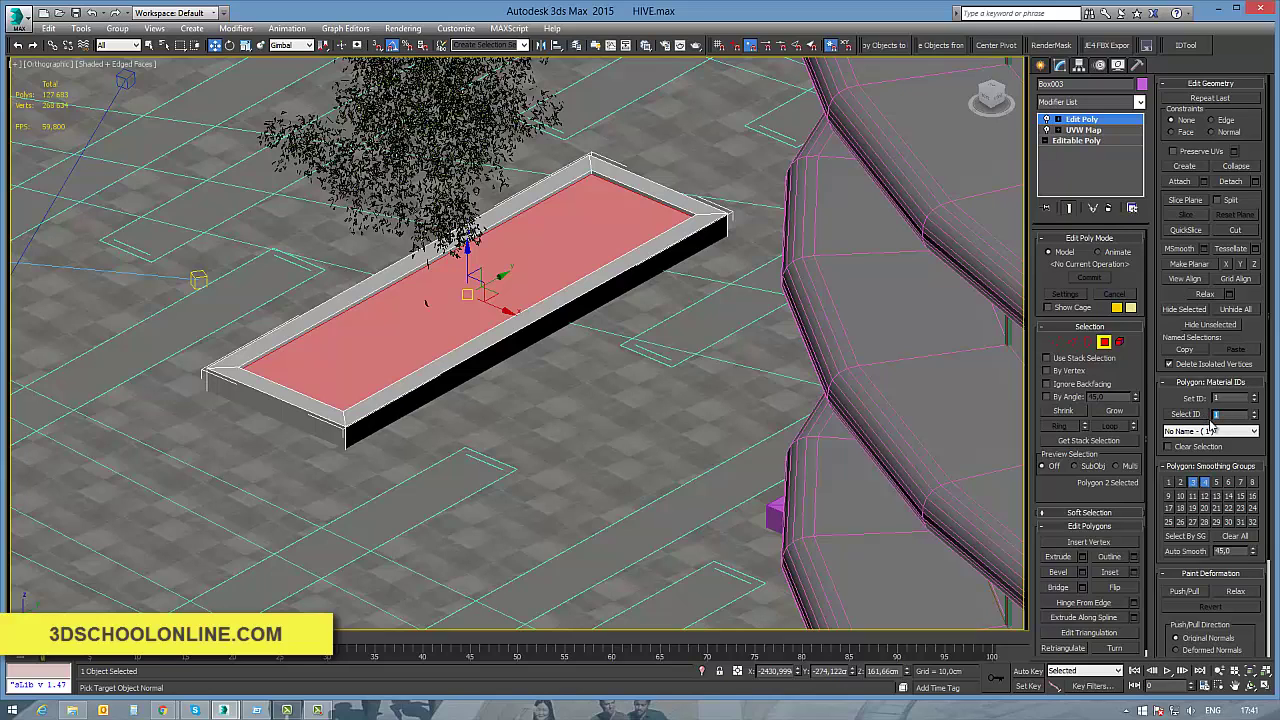
{"action": "type", "text": "2"}
{"action": "left_click", "coordinate": [1188, 414]}
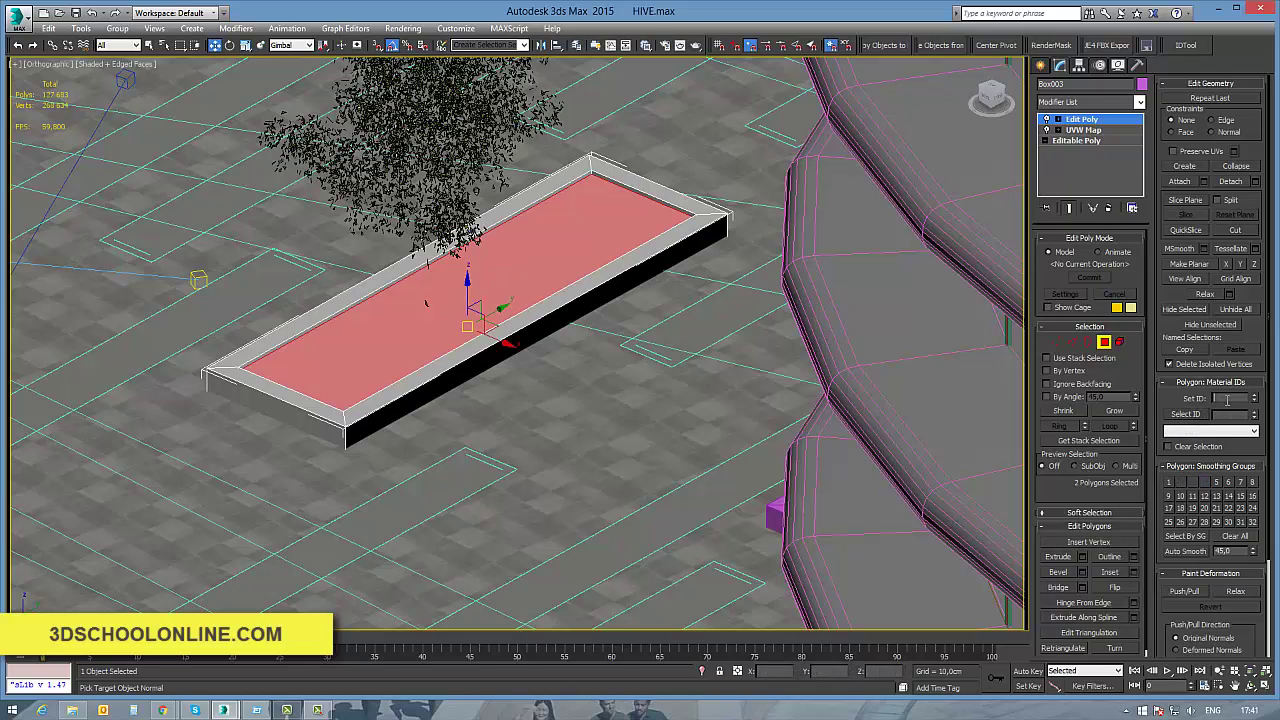
{"action": "type", "text": "2"}
{"action": "key", "text": "Return"}
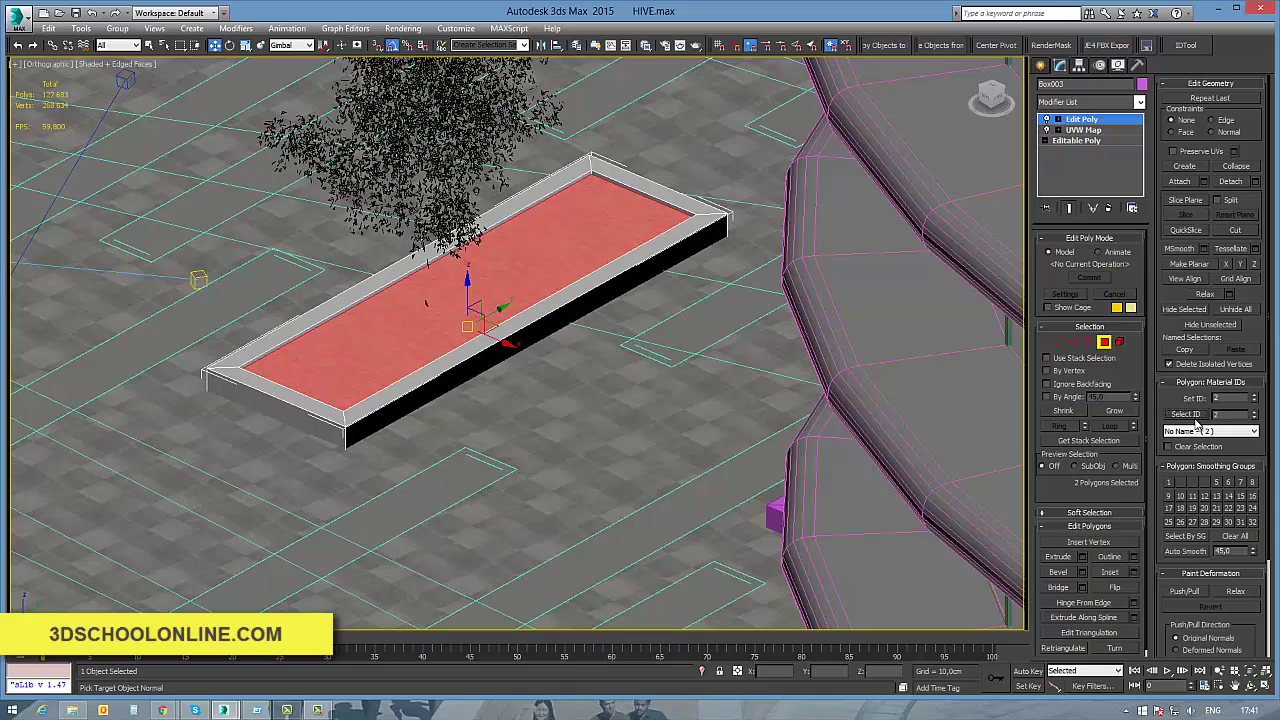
Step: Select the planter's concrete border polygons, set their material ID to 1 and leave polygon editing
{"action": "left_click", "coordinate": [1192, 416]}
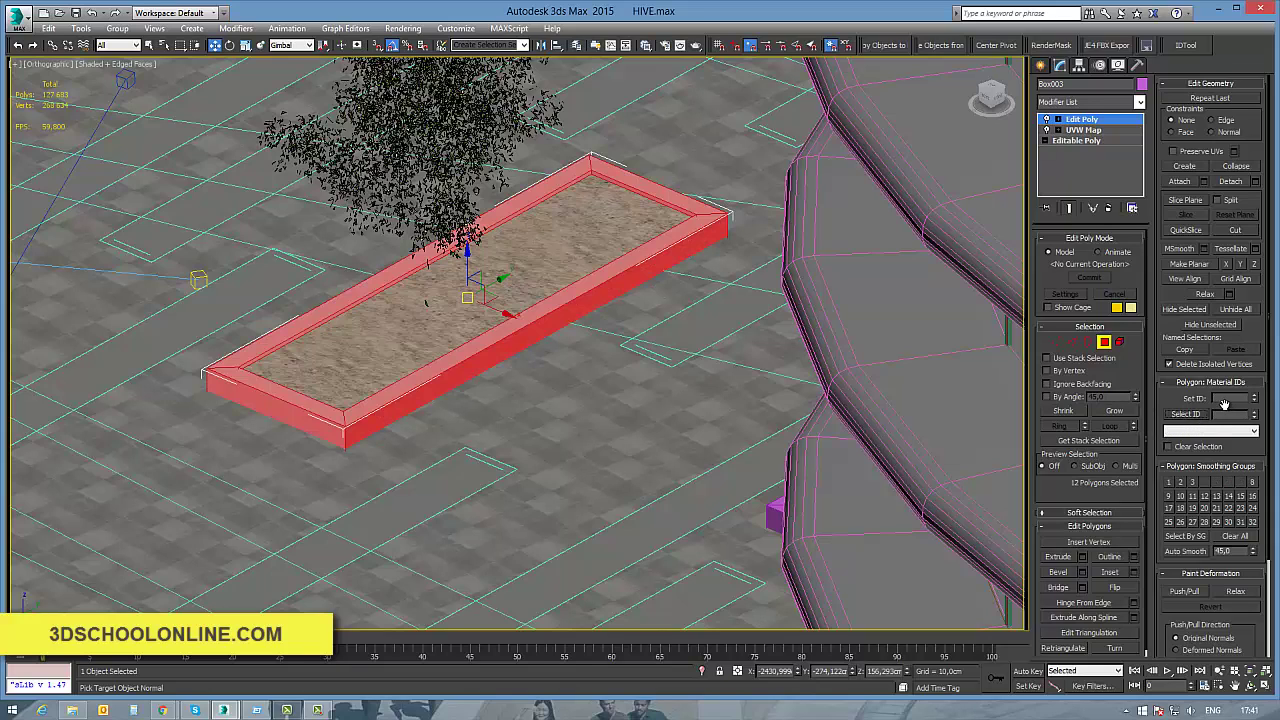
{"action": "left_click", "coordinate": [1215, 399]}
{"action": "type", "text": "1"}
{"action": "key", "text": "Return"}
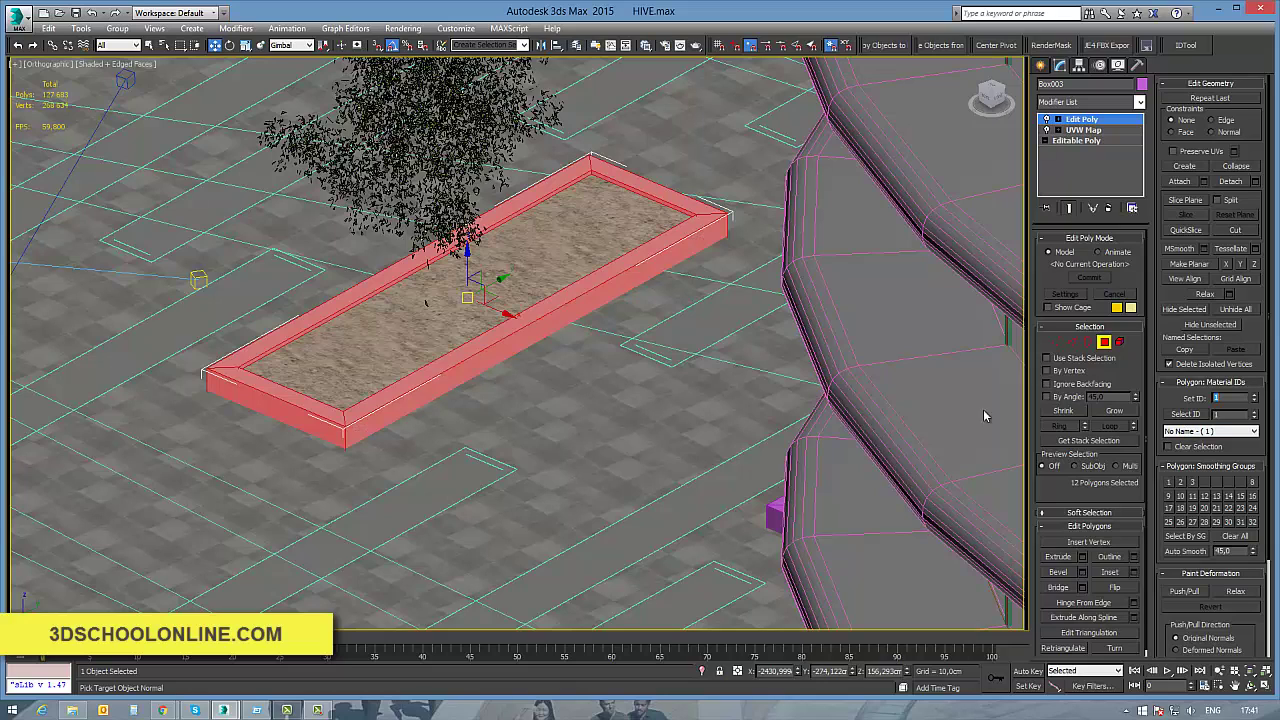
{"action": "left_click", "coordinate": [1103, 342]}
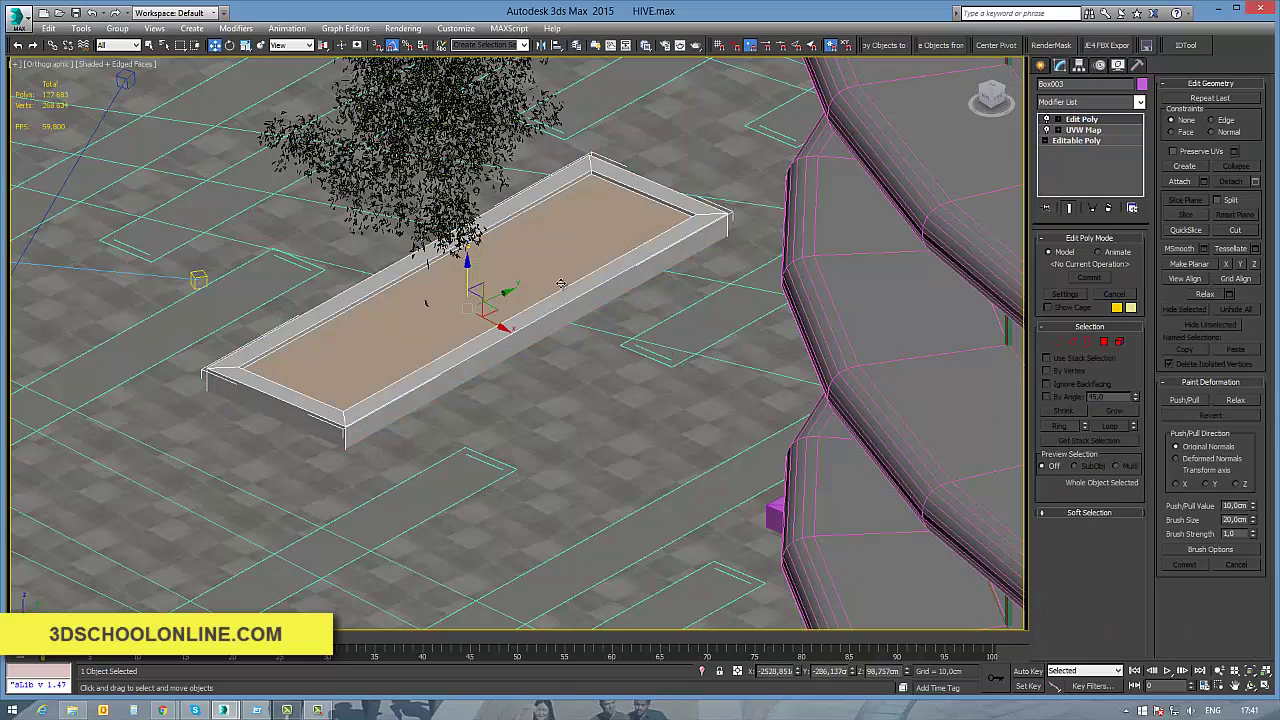
Step: Show the SandPebbles0067_1_S.jpg bitmap in the viewport for both its VRayMtl and the Multi/Sub-Object material
{"action": "key", "text": "m"}
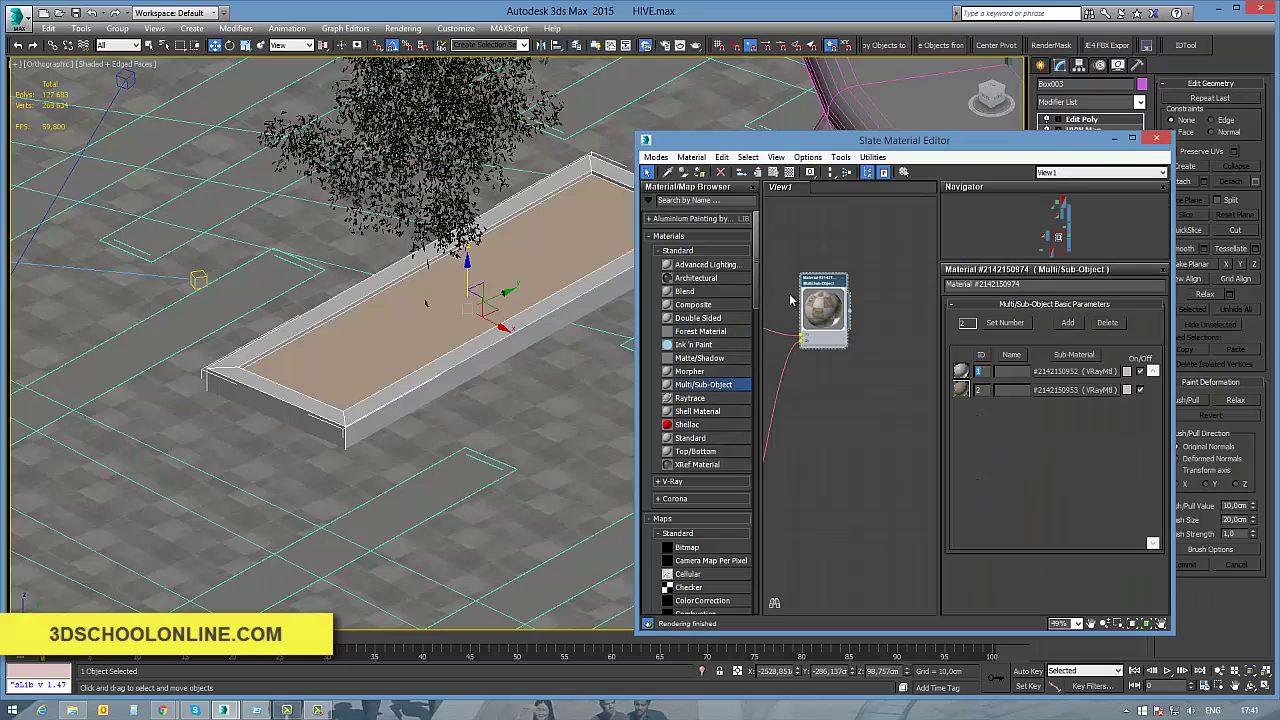
{"action": "middle_click_drag", "start_coordinate": [798, 437], "coordinate": [1030, 385]}
{"action": "middle_click_drag", "start_coordinate": [877, 446], "coordinate": [937, 393]}
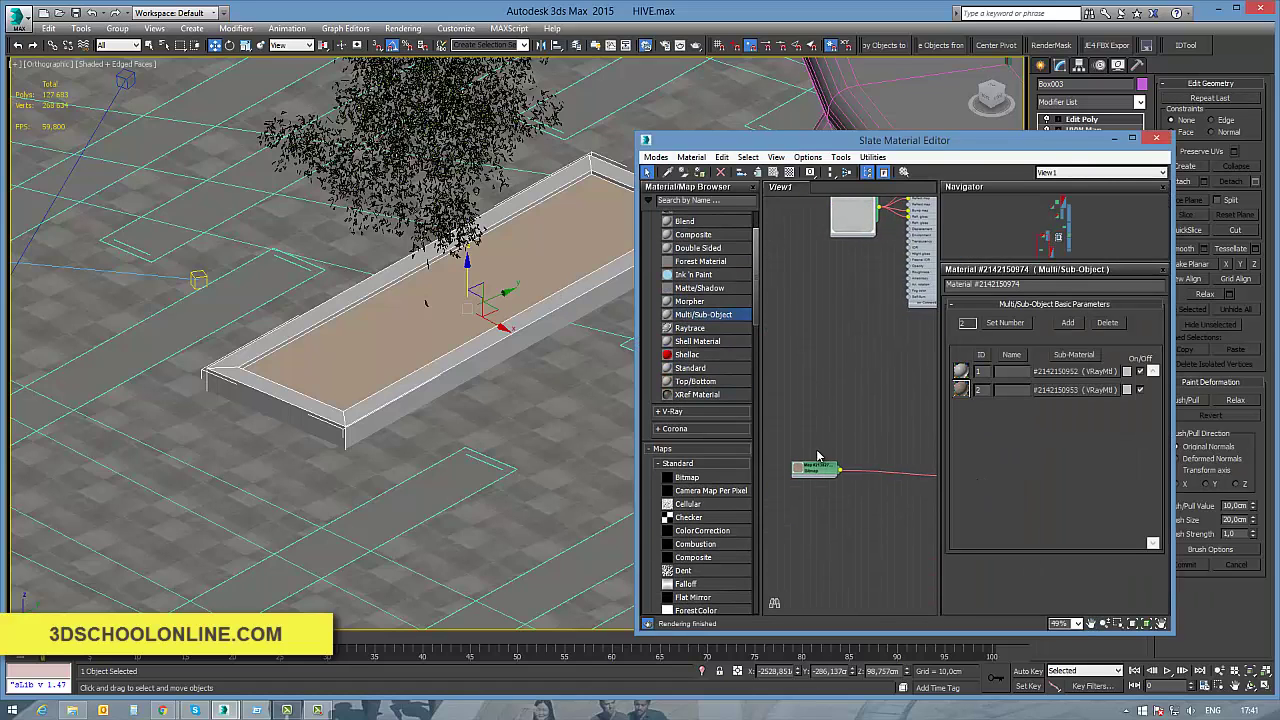
{"action": "double_click", "coordinate": [817, 468]}
{"action": "left_click", "coordinate": [773, 172]}
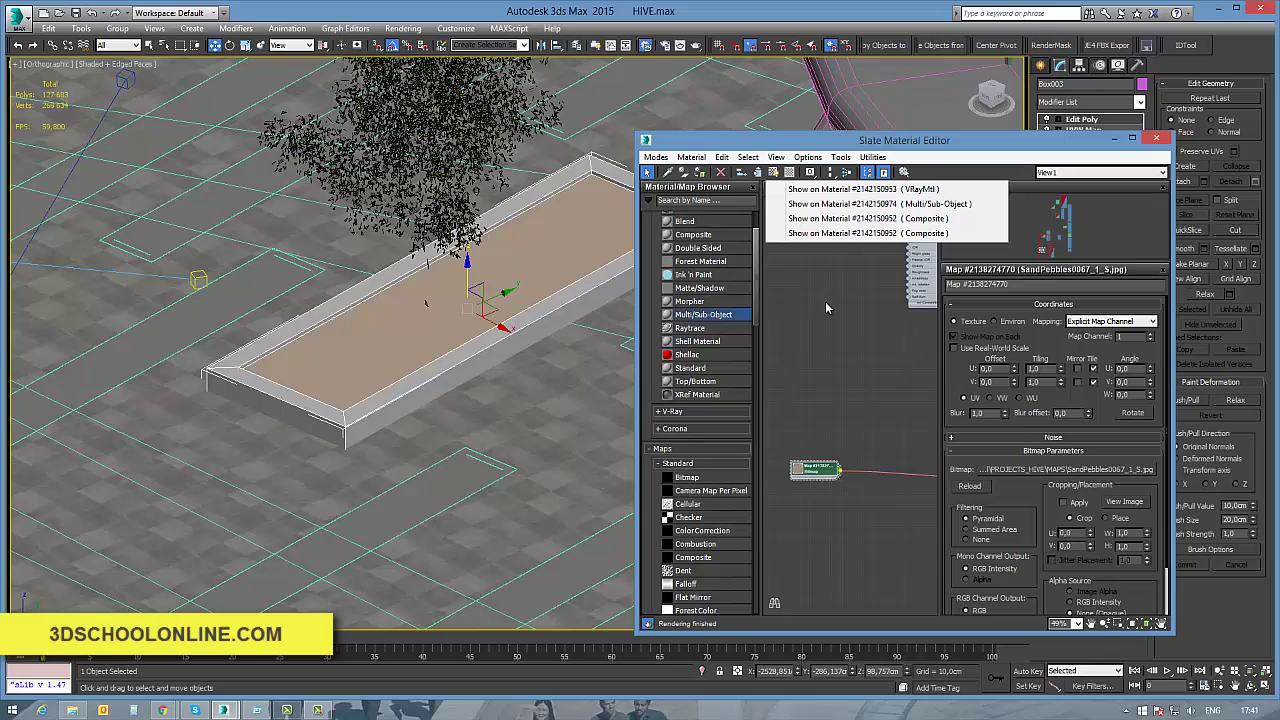
{"action": "left_click", "coordinate": [843, 236]}
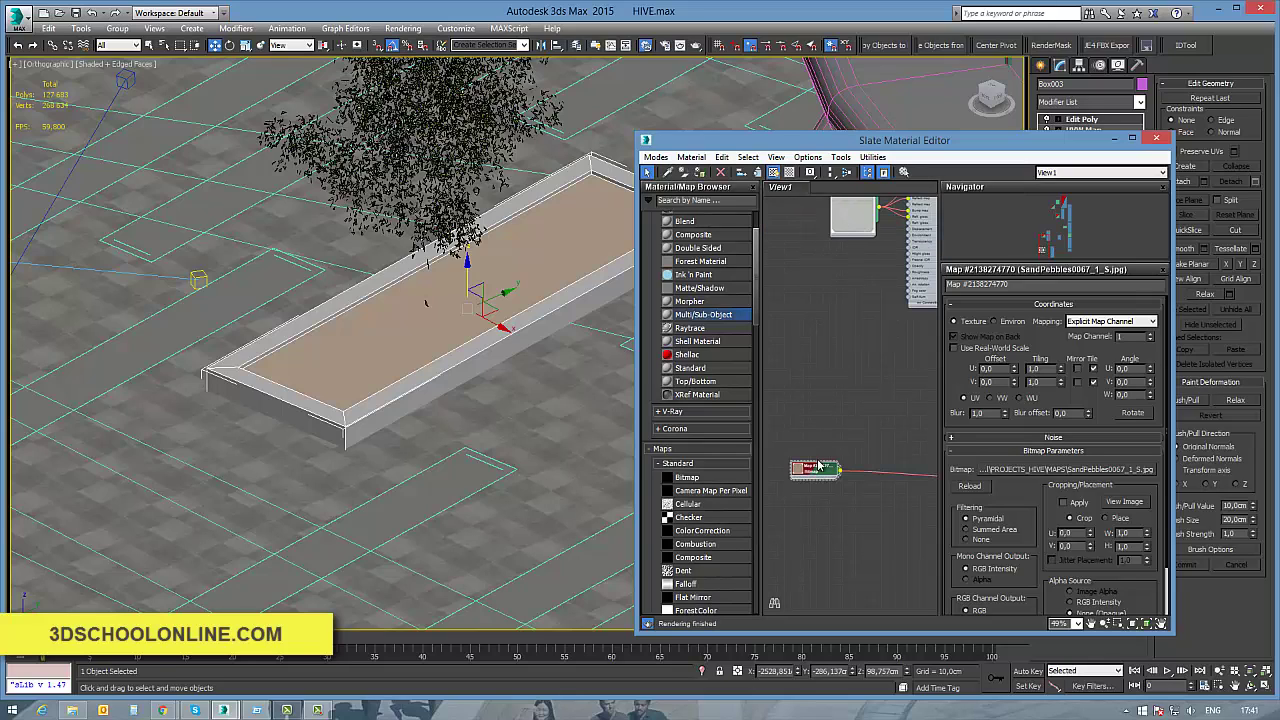
{"action": "left_click", "coordinate": [773, 172]}
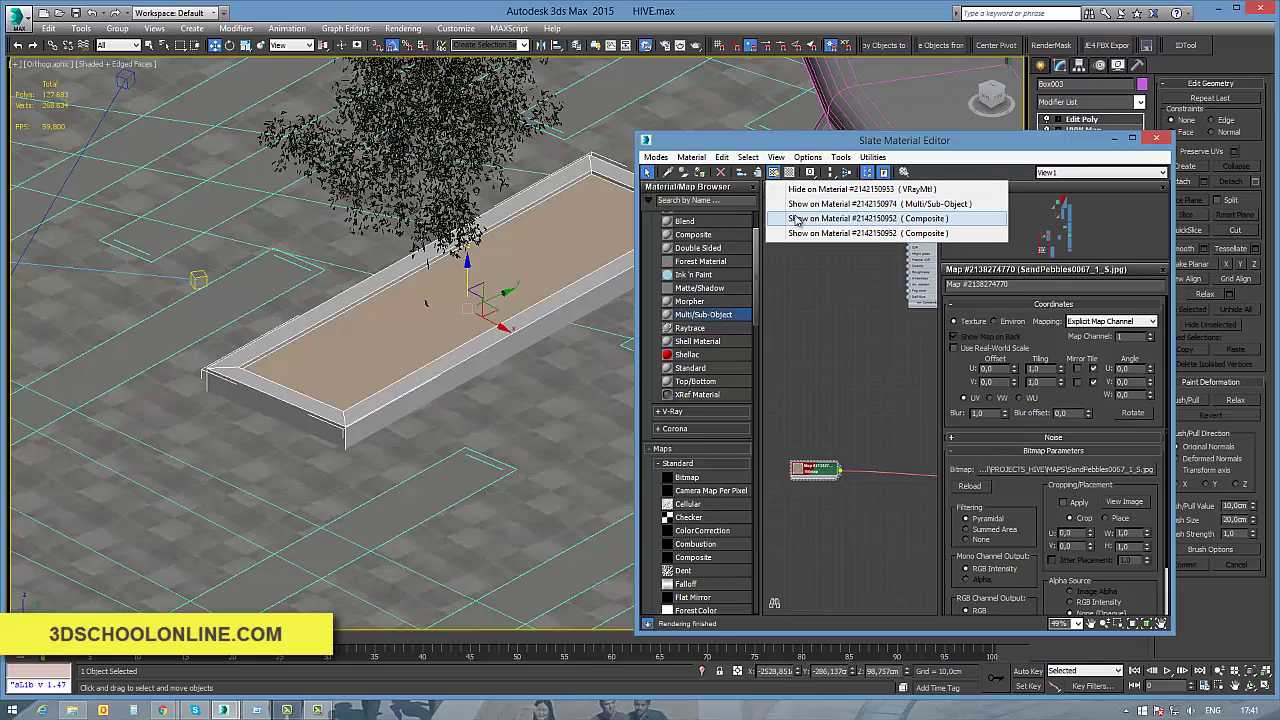
{"action": "left_click", "coordinate": [796, 207]}
{"action": "middle_click_drag", "start_coordinate": [836, 394], "coordinate": [814, 411]}
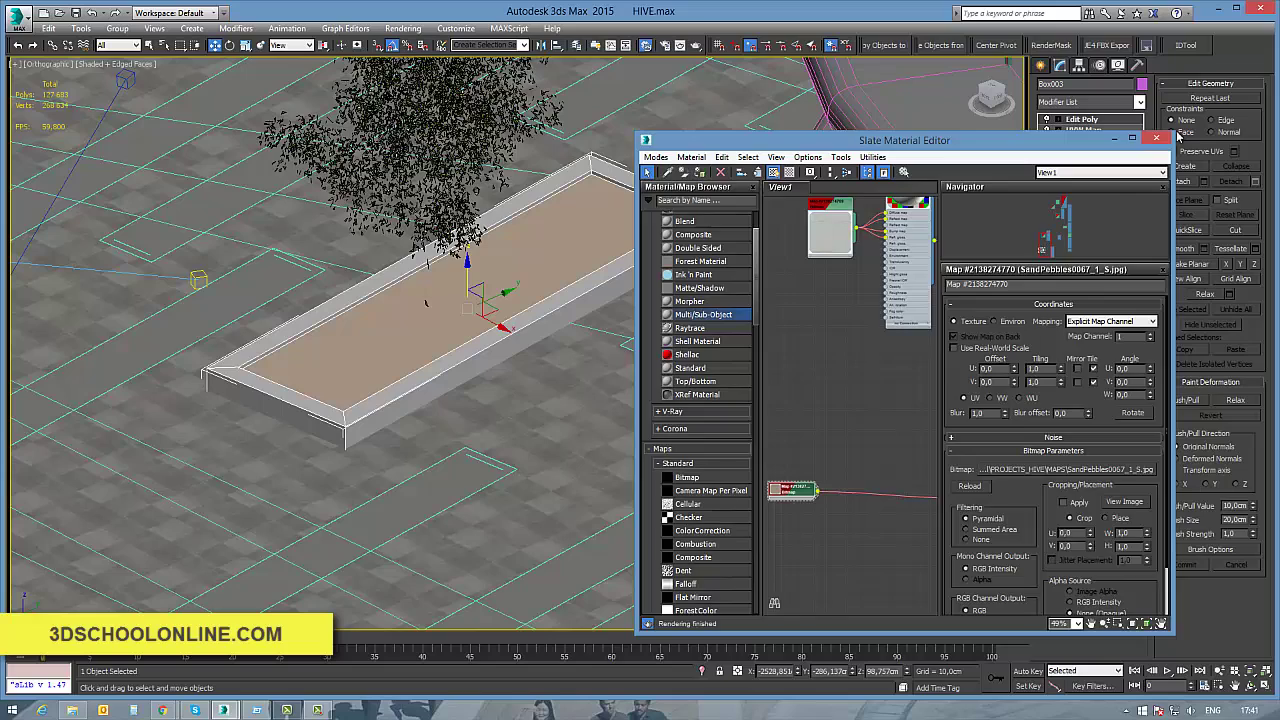
Step: Isolate the planter box, render it with V-Ray and inspect the sand and concrete surfaces up close
{"action": "left_click", "coordinate": [1162, 139]}
{"action": "middle_click_drag", "start_coordinate": [642, 306], "coordinate": [714, 329]}
{"action": "key", "text": "alt+q"}
{"action": "middle_click_drag", "start_coordinate": [635, 334], "coordinate": [706, 349]}
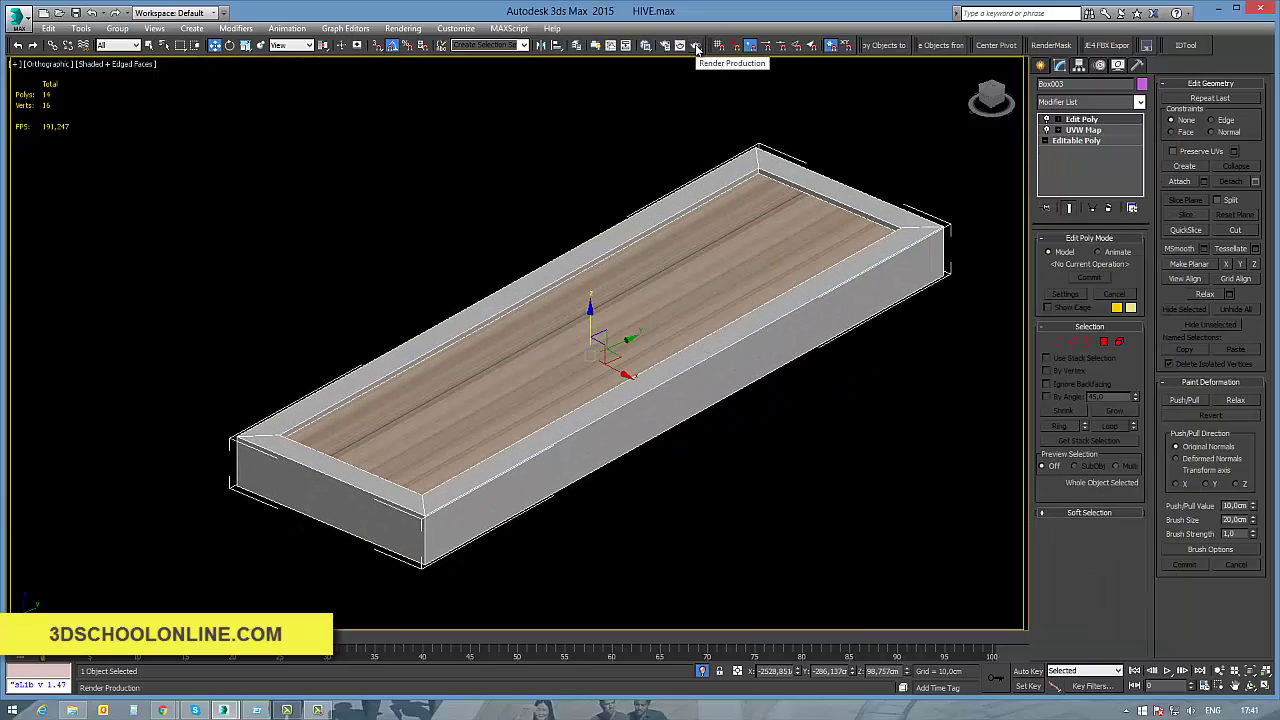
{"action": "left_click", "coordinate": [697, 47]}
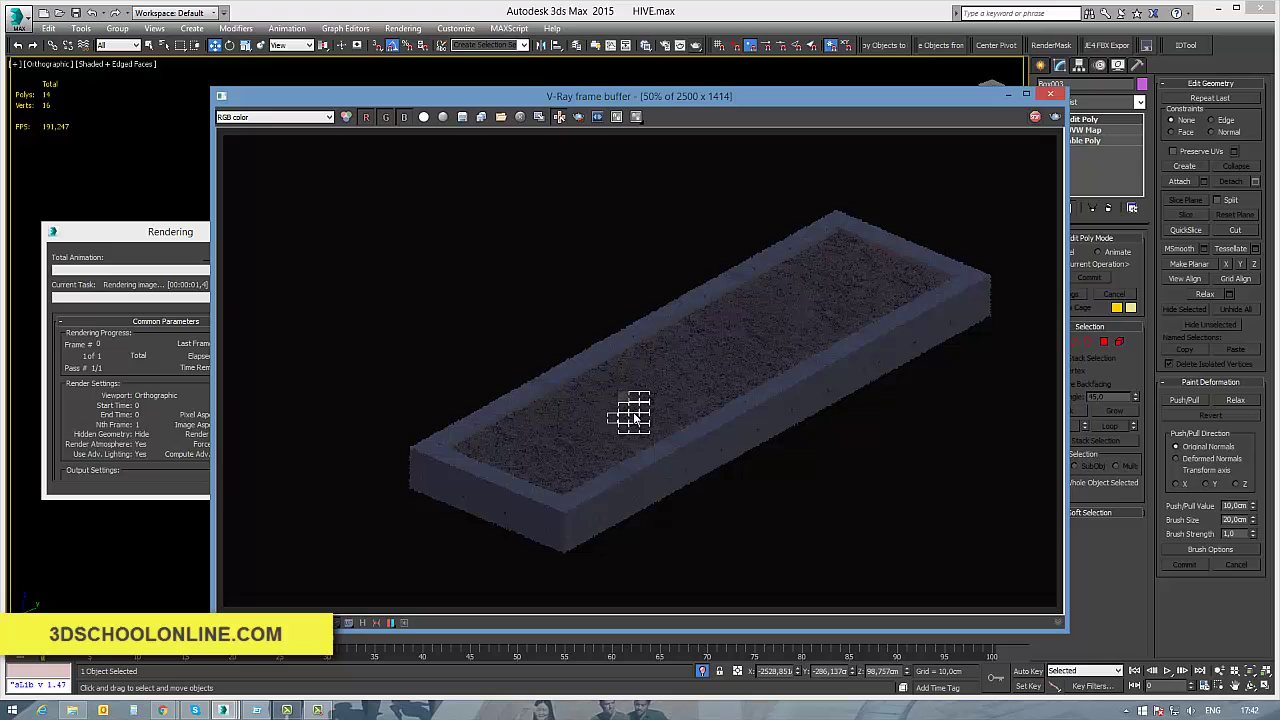
{"action": "scroll", "coordinate": [634, 434], "scroll_direction": "up", "scroll_amount": 1}
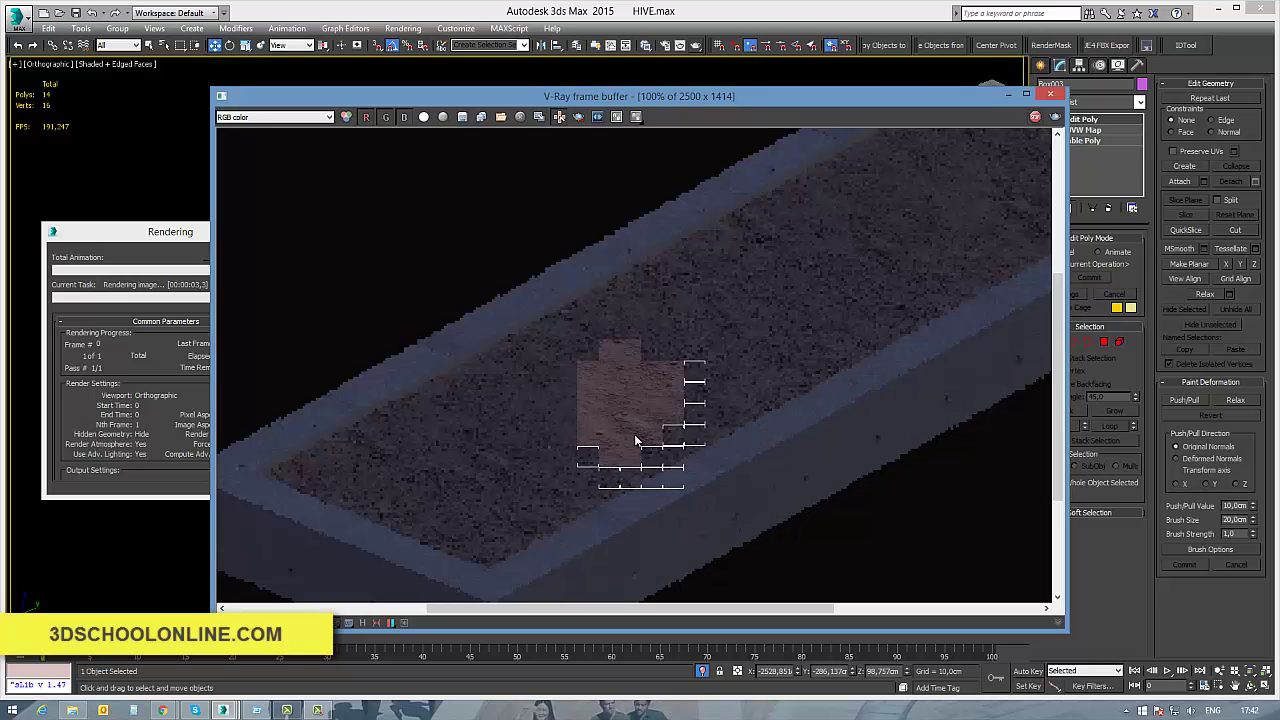
{"action": "scroll", "coordinate": [712, 405], "scroll_direction": "down", "scroll_amount": 1}
{"action": "scroll", "coordinate": [634, 453], "scroll_direction": "up", "scroll_amount": 1}
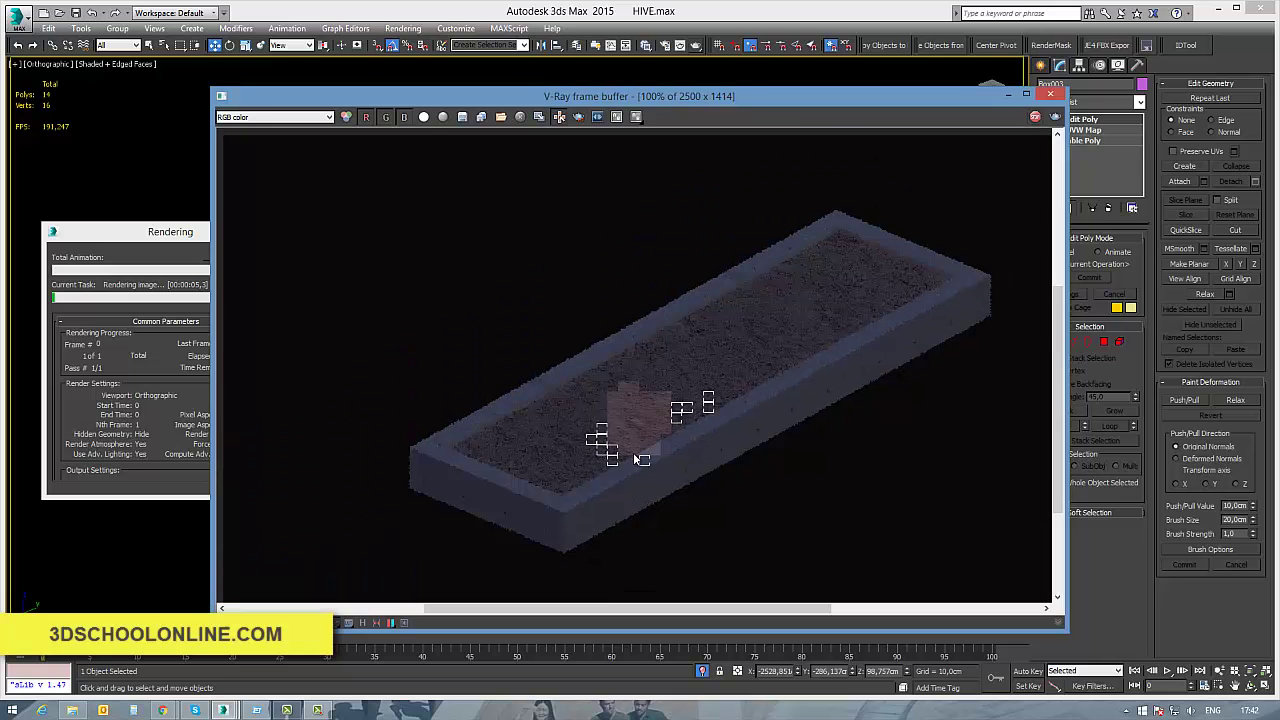
Step: Examine the near corner of the rendered planter up close, stop the render and close the frame buffer
{"action": "middle_click_drag", "start_coordinate": [670, 503], "coordinate": [660, 411]}
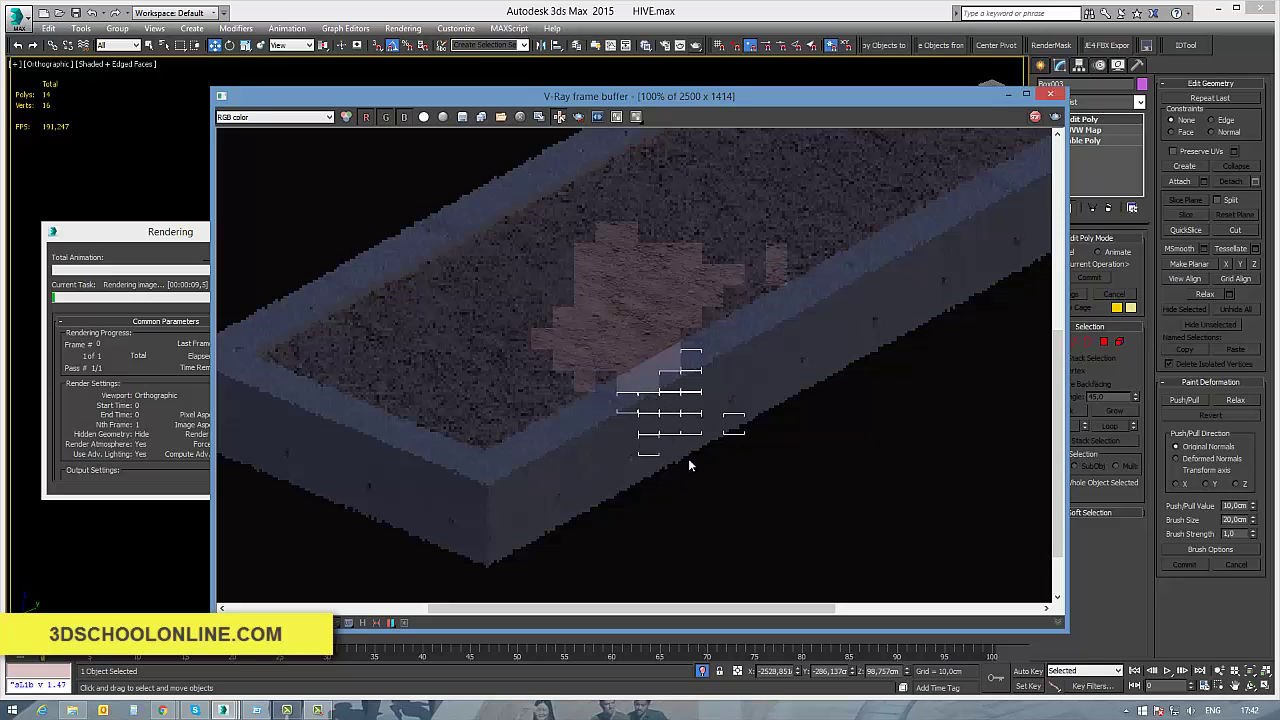
{"action": "scroll", "coordinate": [689, 455], "scroll_direction": "down", "scroll_amount": 2}
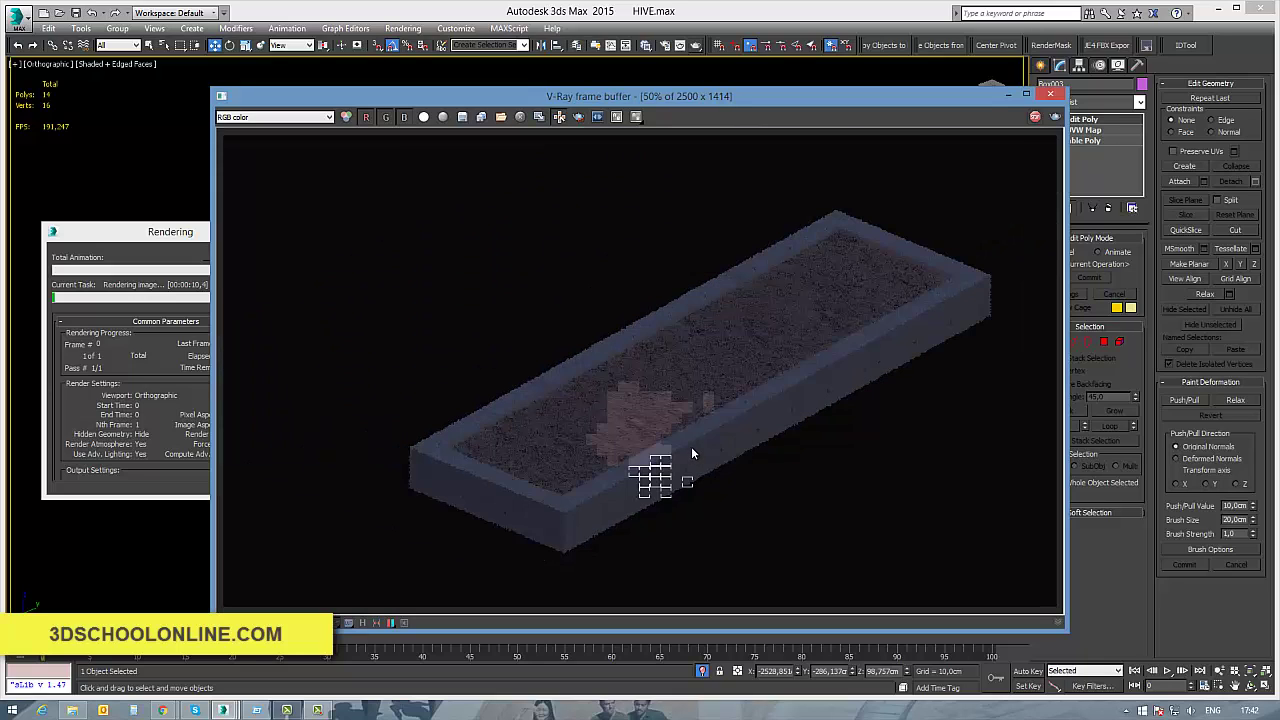
{"action": "left_click", "coordinate": [1035, 117]}
{"action": "left_click", "coordinate": [1050, 94]}
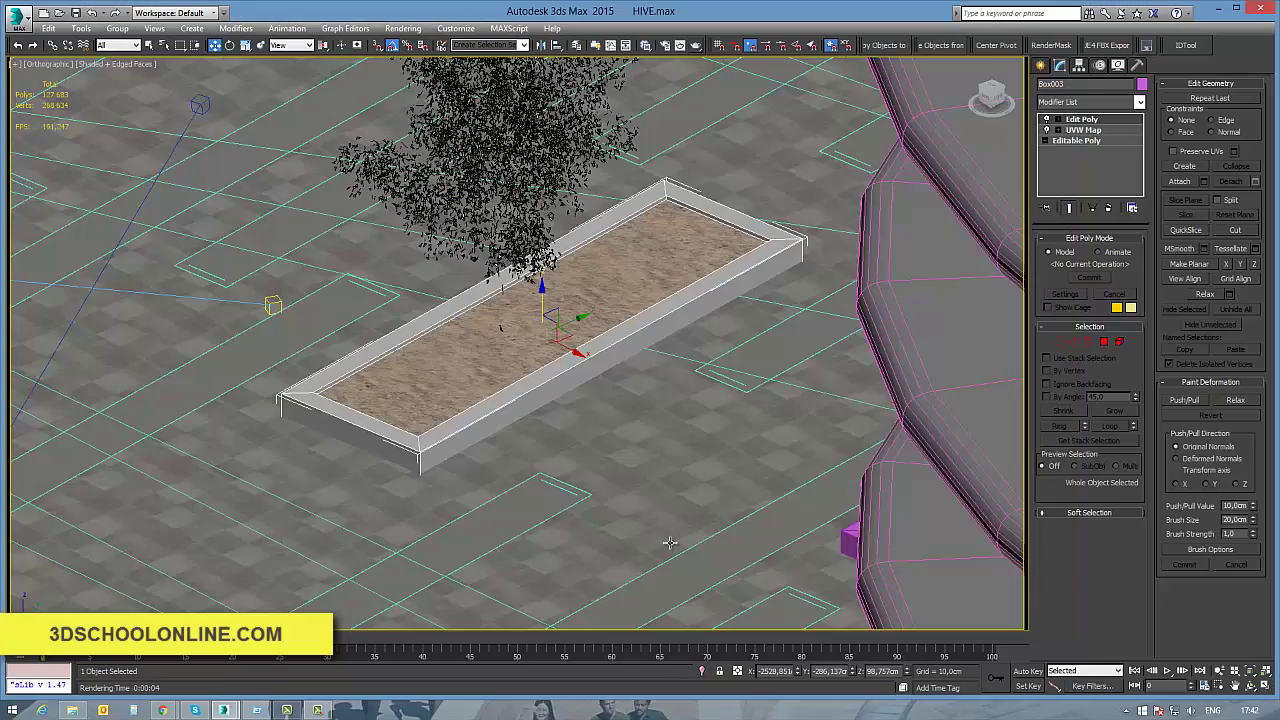
Step: Switch the viewport to the Camera002 view and clear the object selection
{"action": "scroll", "coordinate": [670, 543], "scroll_direction": "down", "scroll_amount": 10}
{"action": "key", "text": "c"}
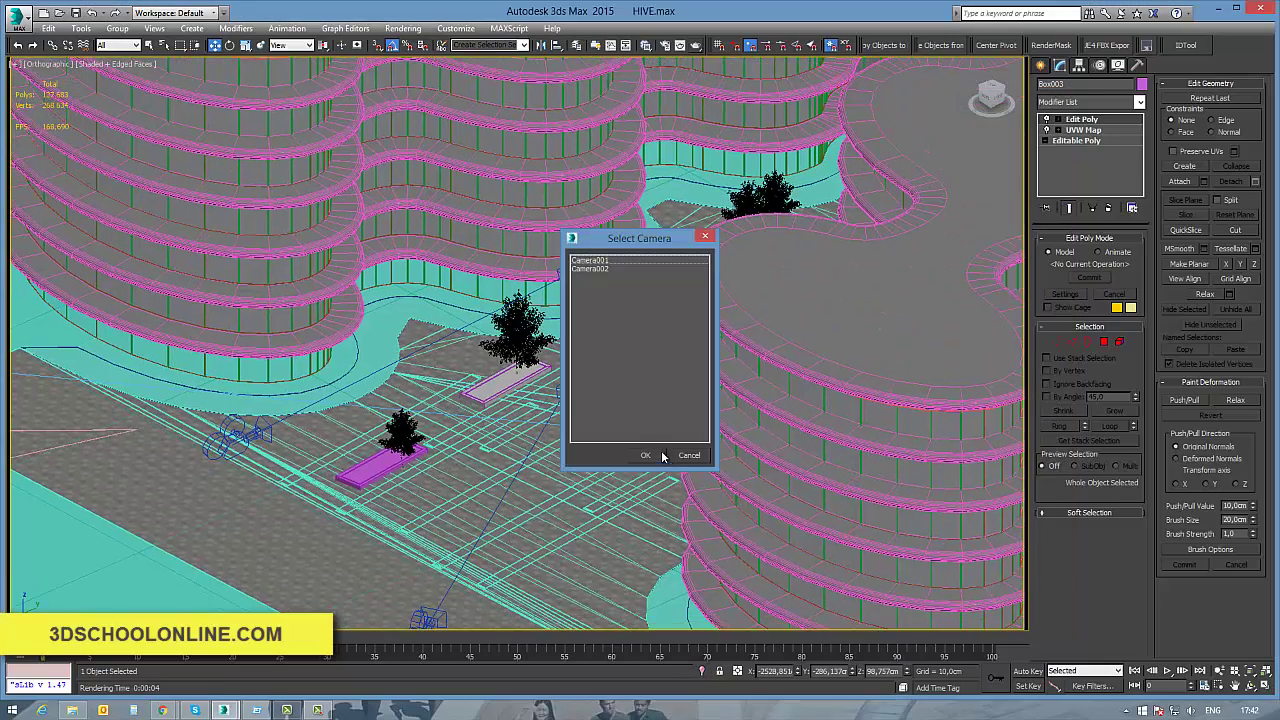
{"action": "left_click", "coordinate": [646, 457]}
{"action": "key", "text": "c"}
{"action": "double_click", "coordinate": [590, 268]}
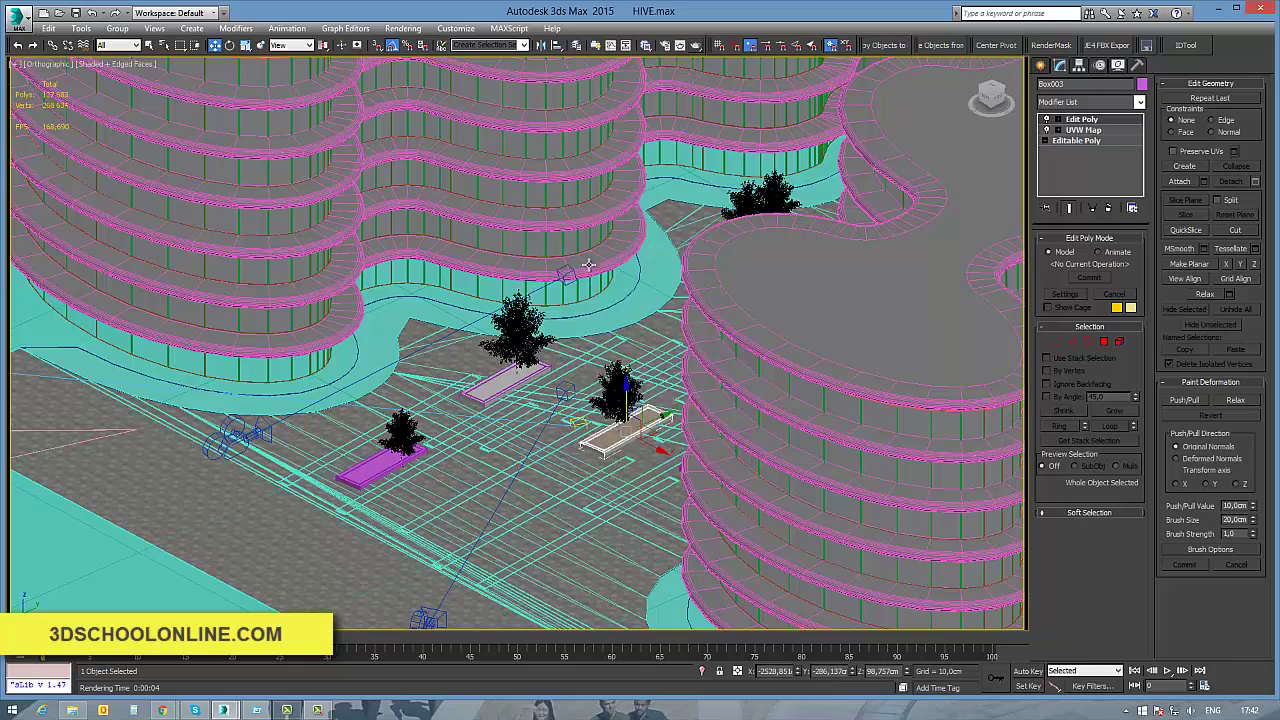
{"action": "key", "text": "c"}
{"action": "left_click", "coordinate": [688, 457]}
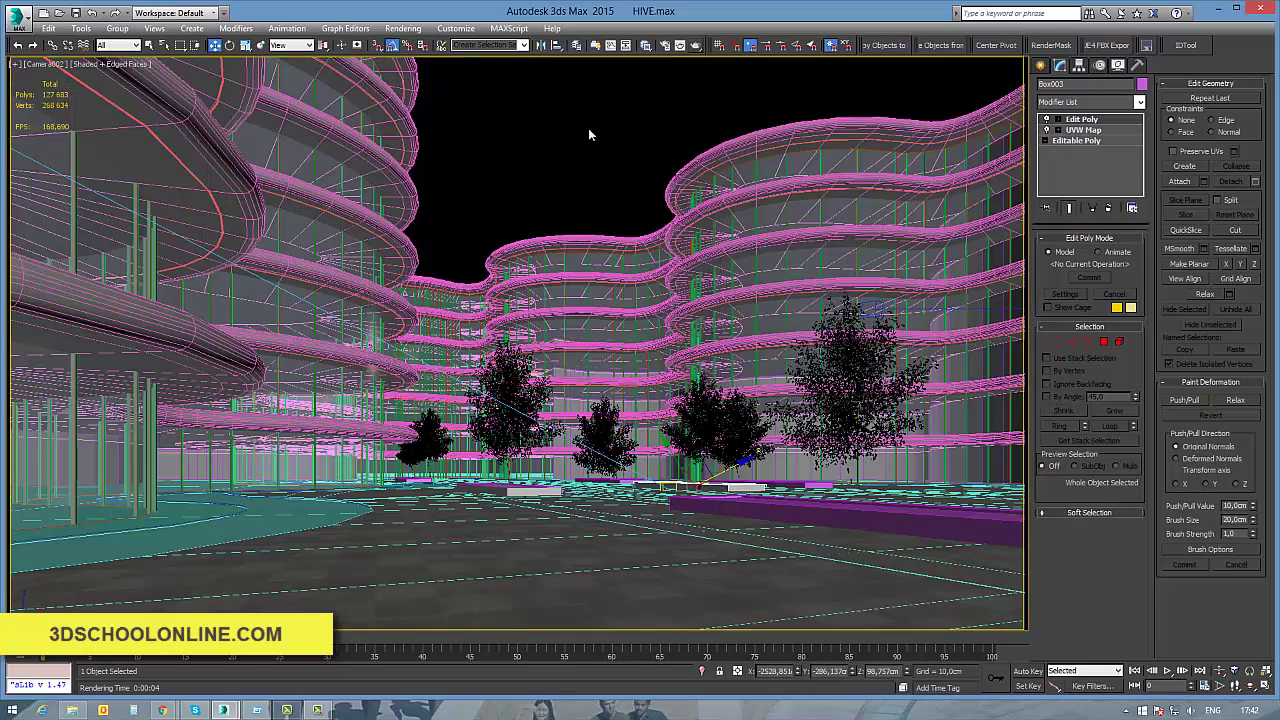
{"action": "left_click", "coordinate": [588, 128]}
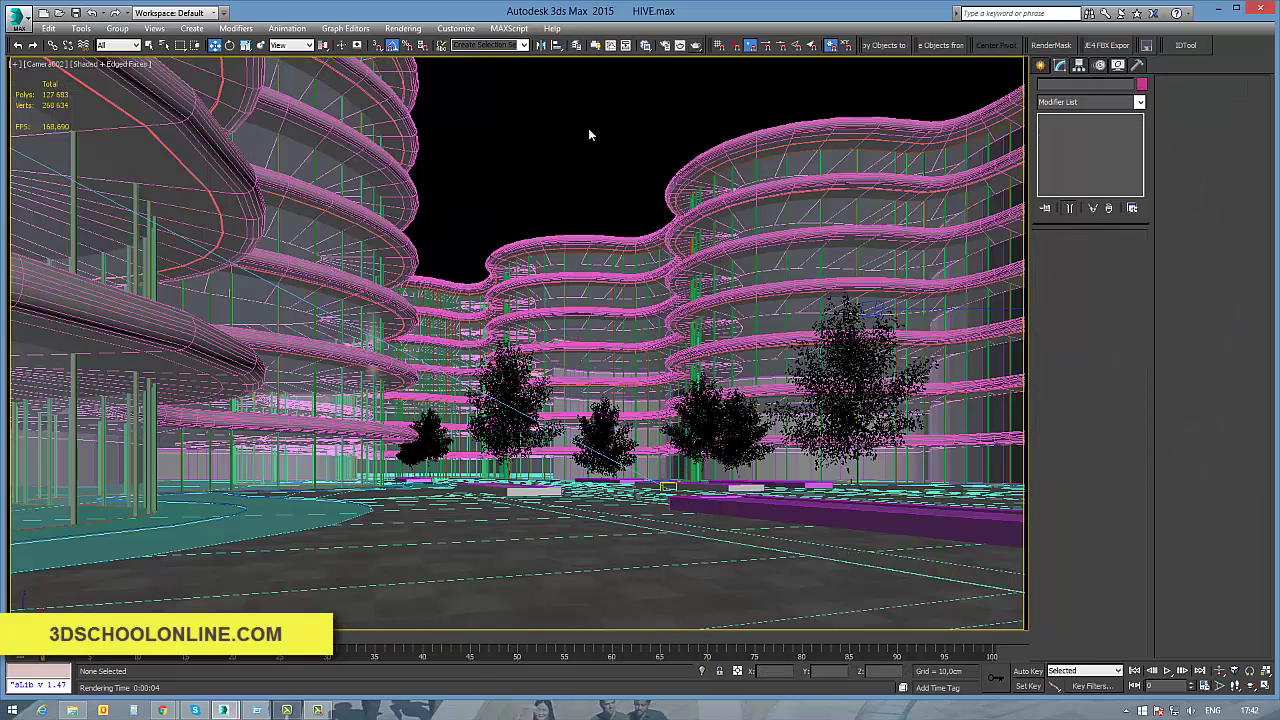
Step: Assign the VRayMtl that uses MetalPlatesDirty0127_1_S.jpg as its diffuse map to the curved ground strip Shape023
{"action": "left_click", "coordinate": [265, 532]}
{"action": "key", "text": "m"}
{"action": "scroll", "coordinate": [870, 340], "scroll_direction": "down", "scroll_amount": 3}
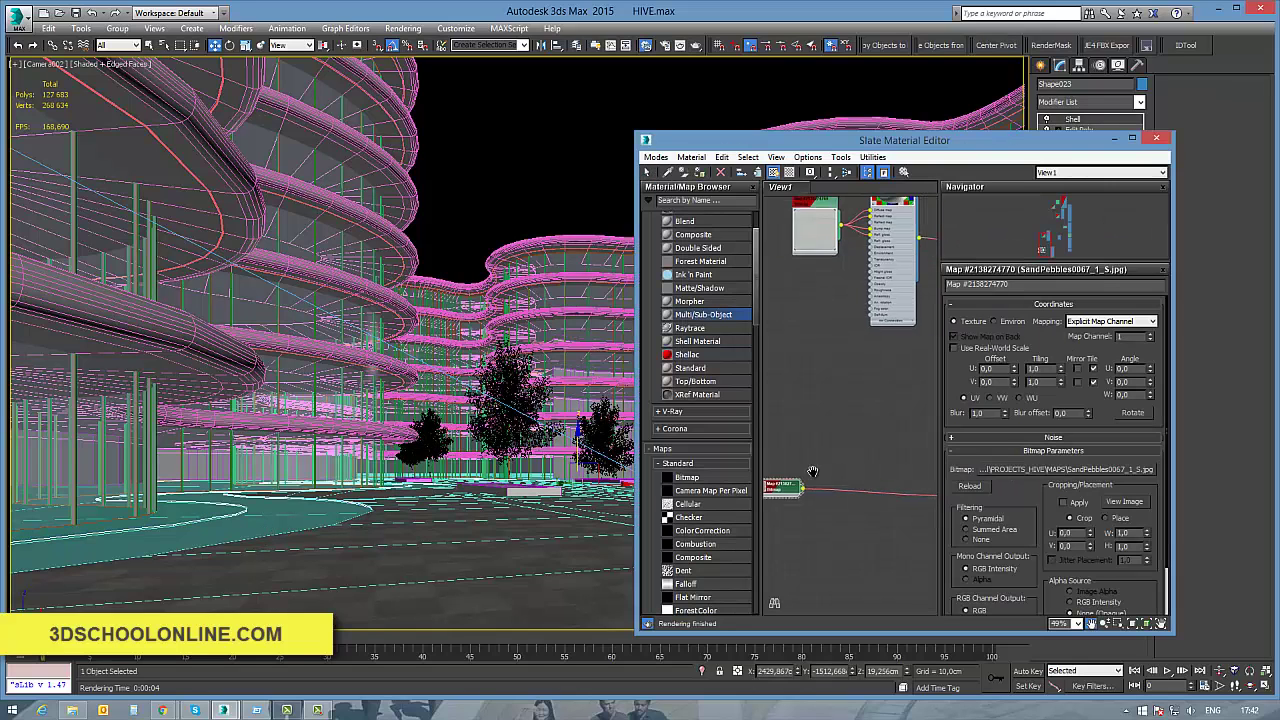
{"action": "scroll", "coordinate": [869, 340], "scroll_direction": "up", "scroll_amount": 8}
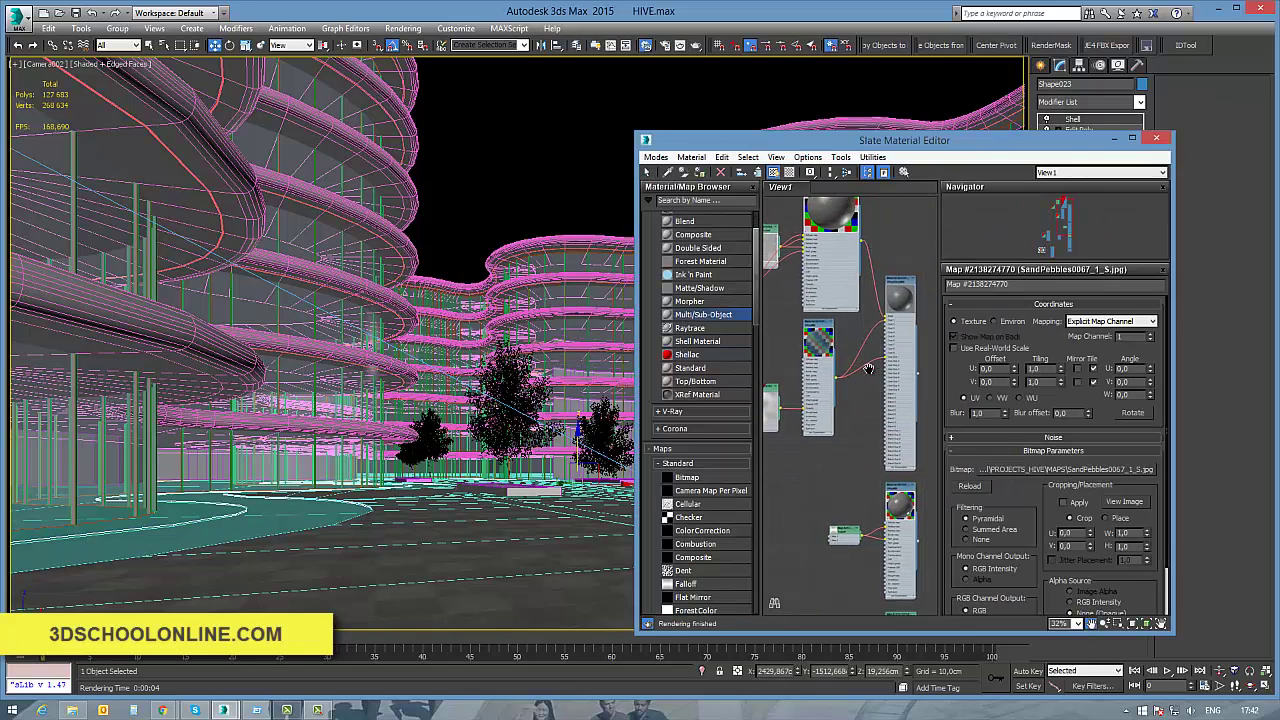
{"action": "middle_click_drag", "start_coordinate": [862, 342], "coordinate": [952, 455]}
{"action": "double_click", "coordinate": [868, 257]}
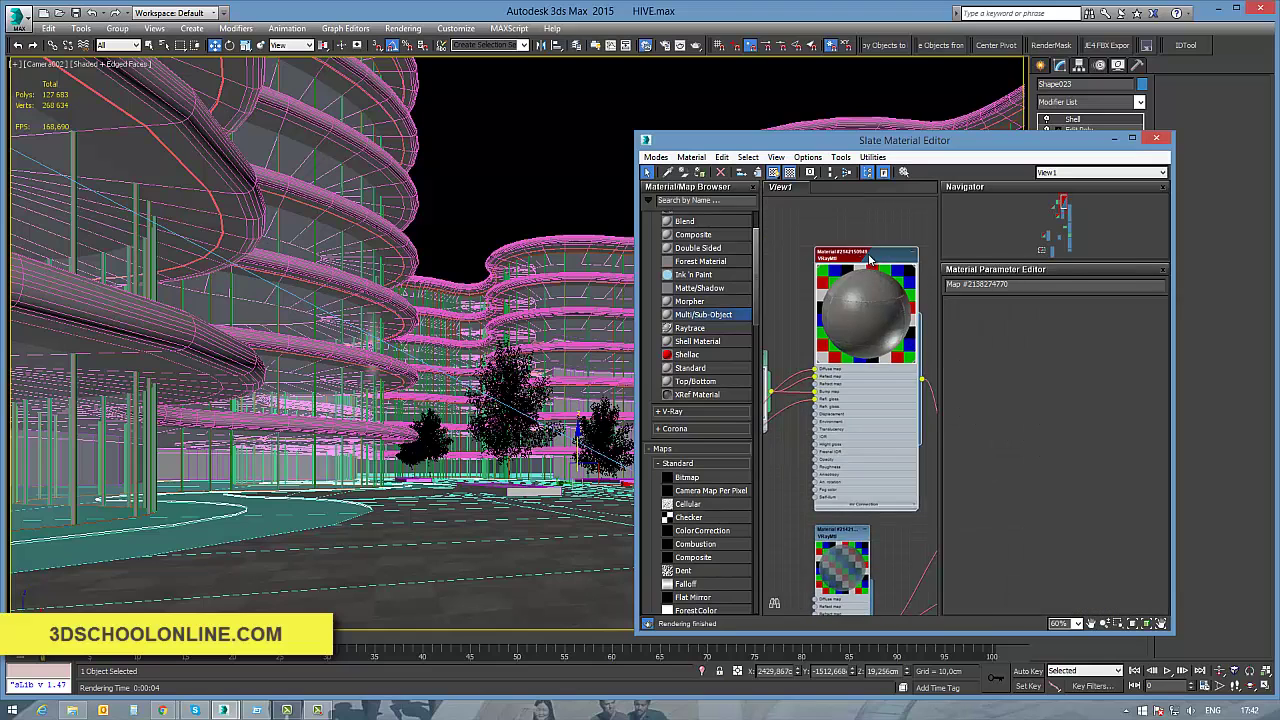
{"action": "left_click", "coordinate": [700, 173]}
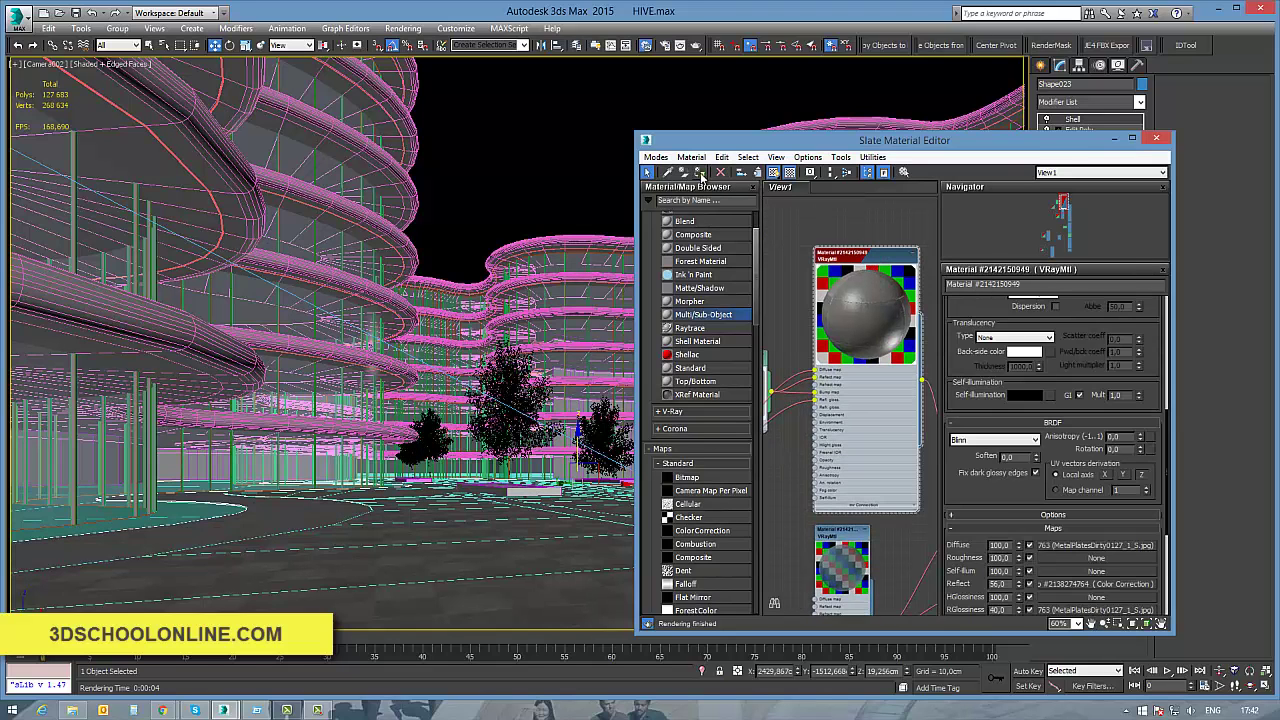
{"action": "left_click", "coordinate": [1157, 137]}
Step: Add a UVW Map modifier with Box mapping to the curved ground strip Shape023
{"action": "left_click", "coordinate": [427, 541]}
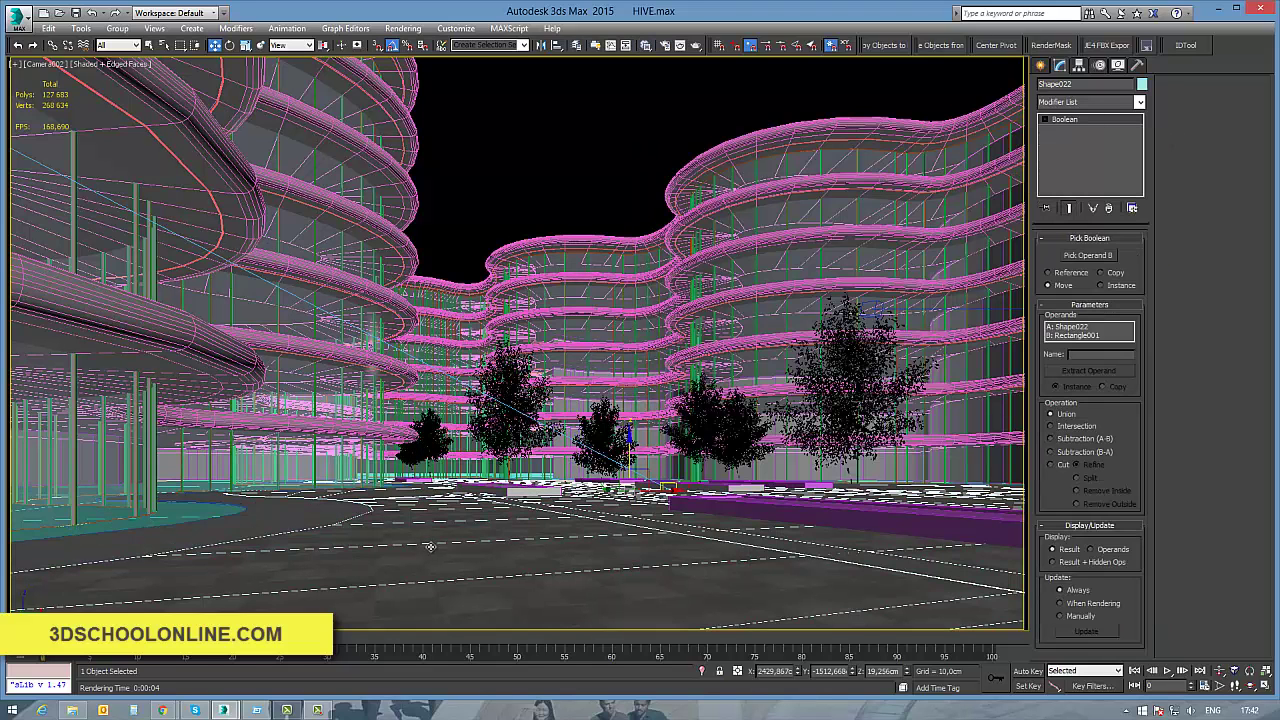
{"action": "left_click", "coordinate": [1065, 103]}
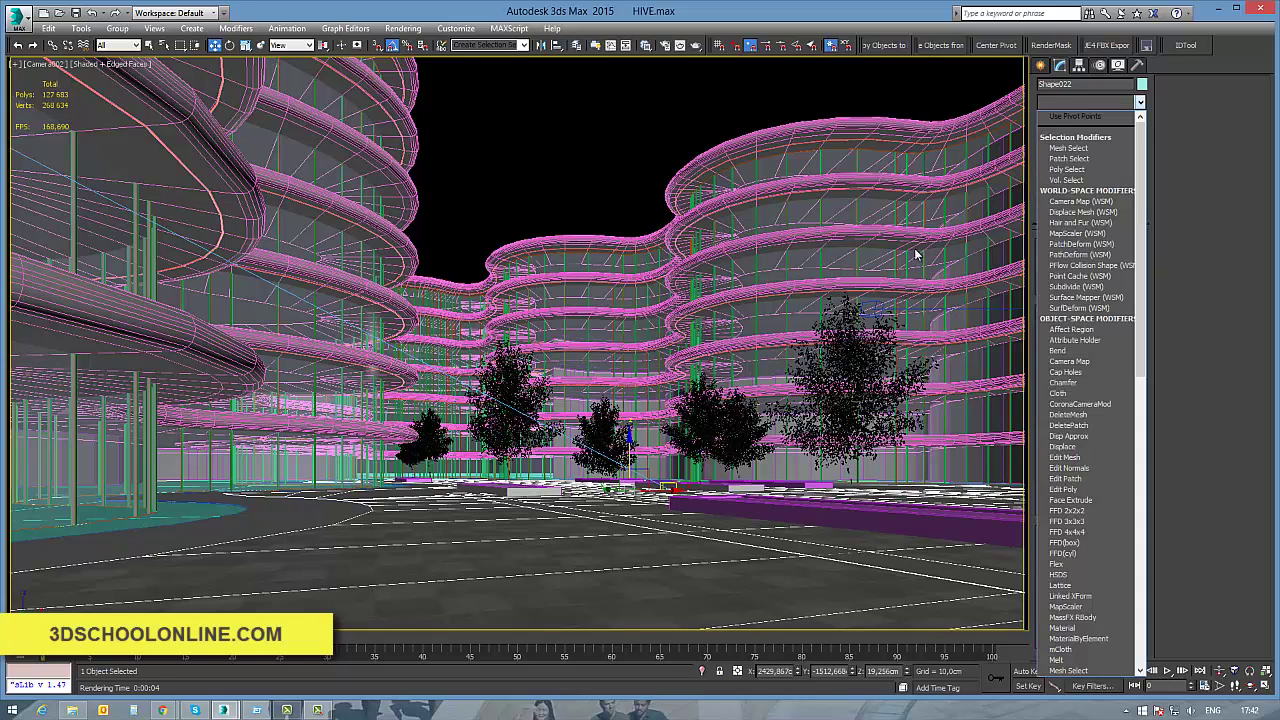
{"action": "left_click", "coordinate": [285, 510]}
{"action": "left_click", "coordinate": [270, 513]}
{"action": "left_click", "coordinate": [1079, 103]}
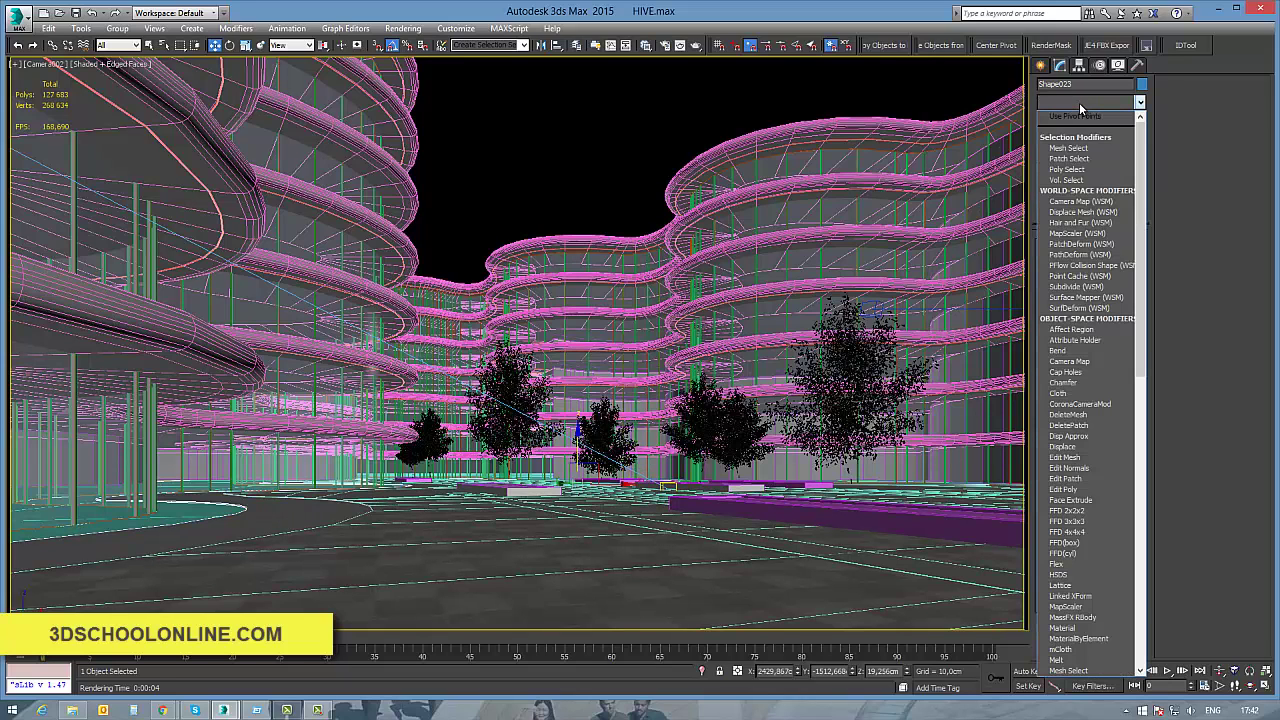
{"action": "scroll", "coordinate": [1080, 212], "scroll_direction": "down", "scroll_amount": 5}
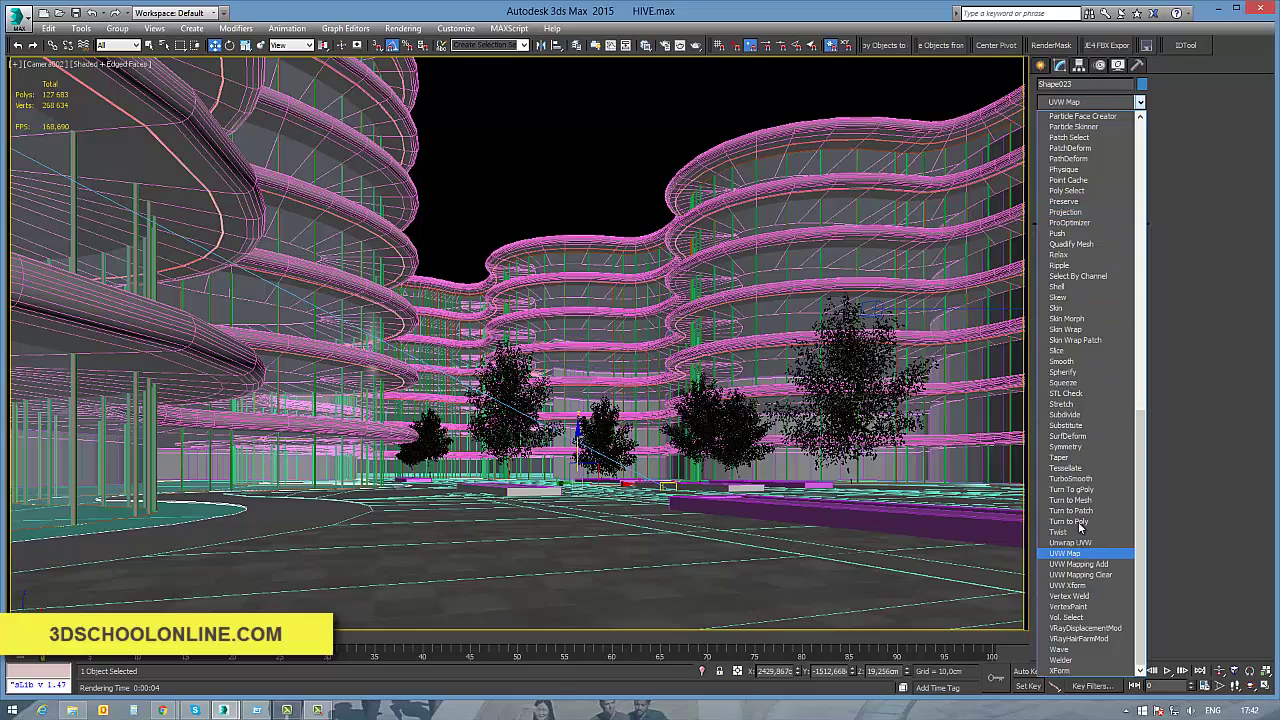
{"action": "left_click", "coordinate": [1066, 553]}
{"action": "left_click", "coordinate": [1065, 312]}
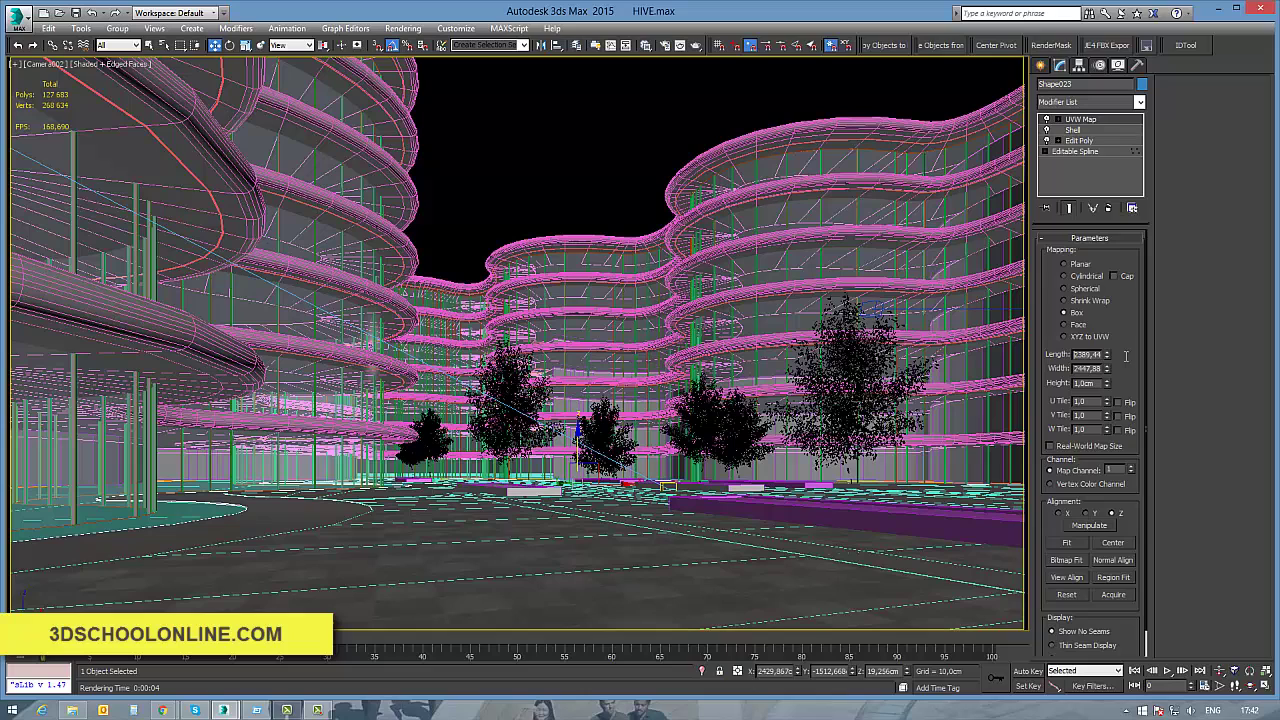
Step: Set the strip's UVW mapping to length 45 cm, width 454 cm and height 45 cm, deselect it and save the scene
{"action": "type", "text": "45,0cm"}
{"action": "key", "text": "Tab"}
{"action": "type", "text": "454"}
{"action": "key", "text": "Tab"}
{"action": "key", "text": "Tab"}
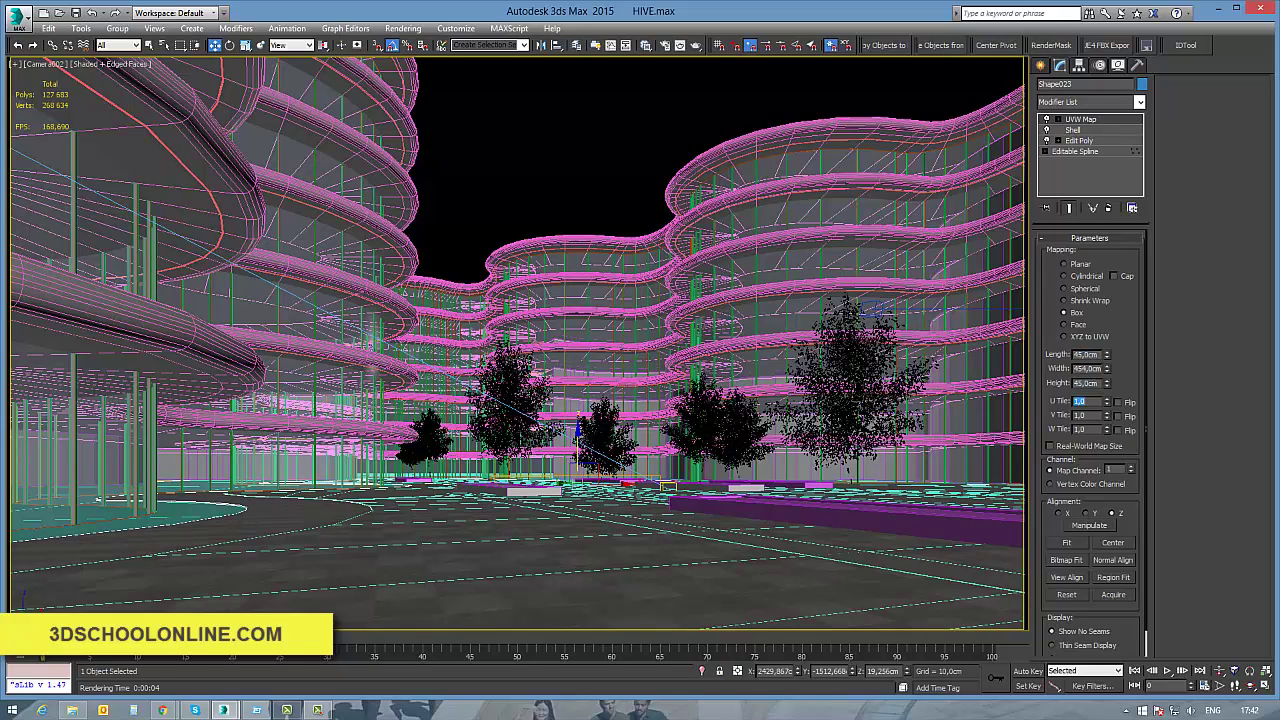
{"action": "type", "text": "45"}
{"action": "key", "text": "Tab"}
{"action": "key", "text": "Tab"}
{"action": "left_click", "coordinate": [569, 152]}
{"action": "key", "text": "ctrl+s"}
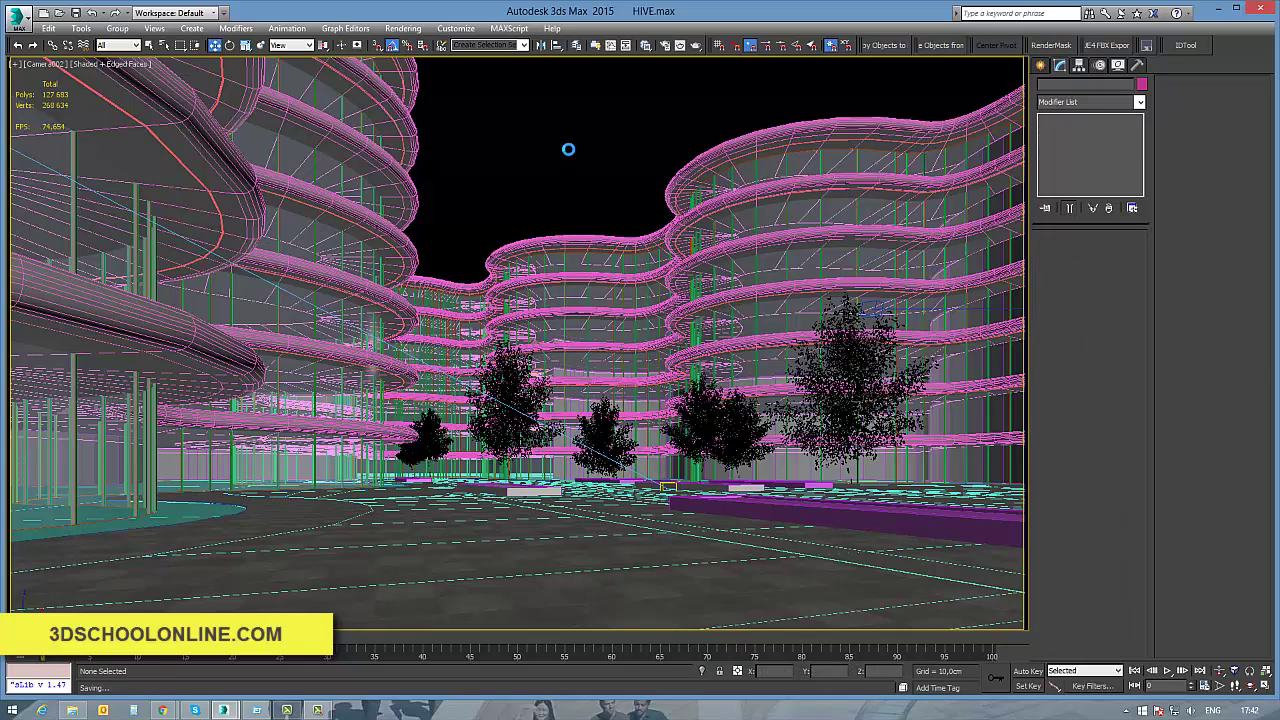